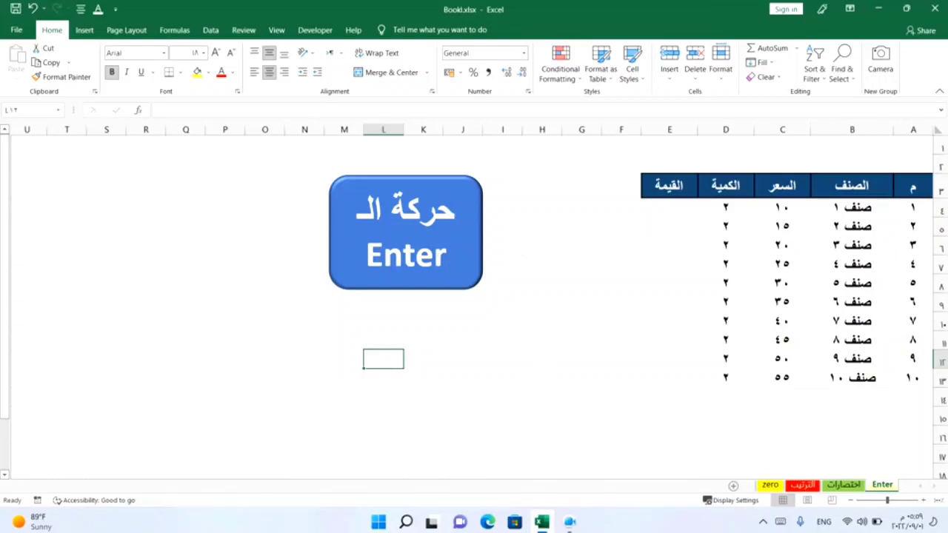
Step up and down the empty القيمة column, ending back at its first value cell.
click(678, 211)
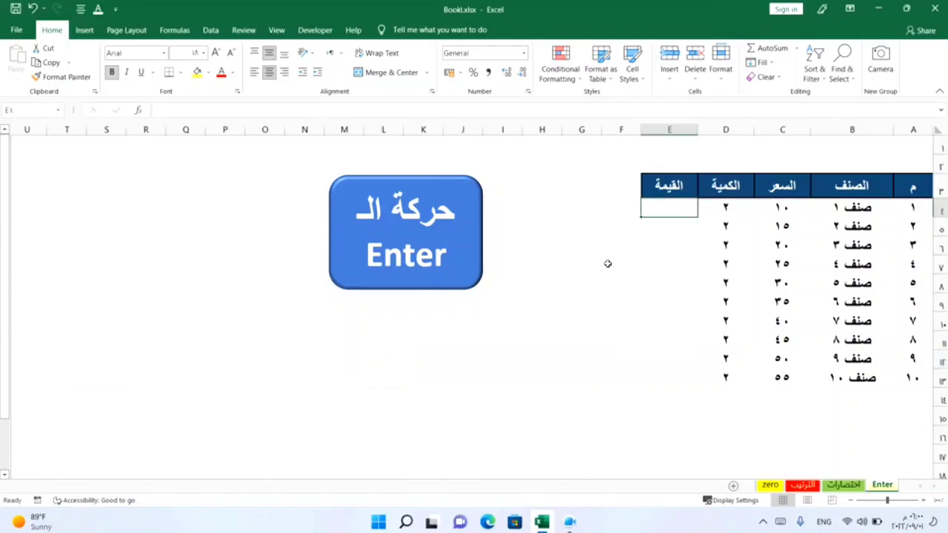
key(Return)
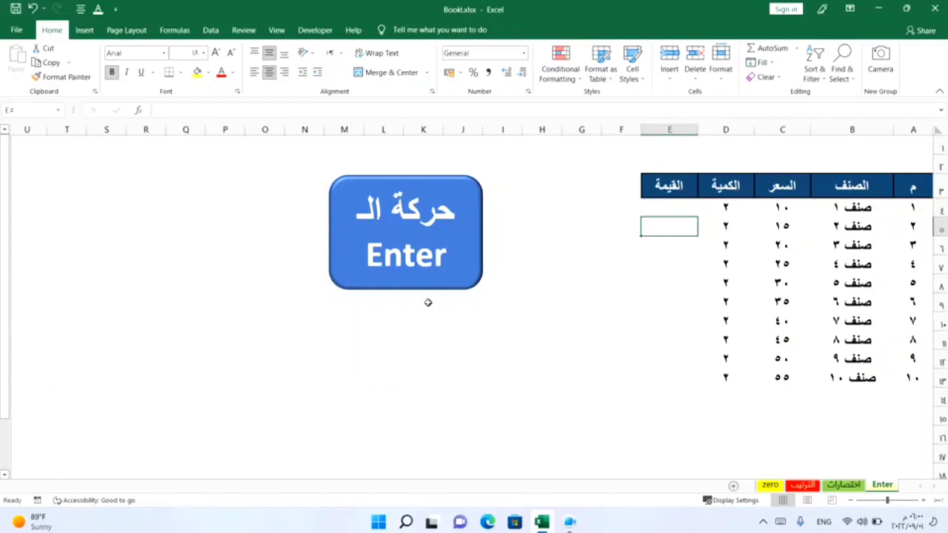
key(Return)
key(Return)
key(Return)
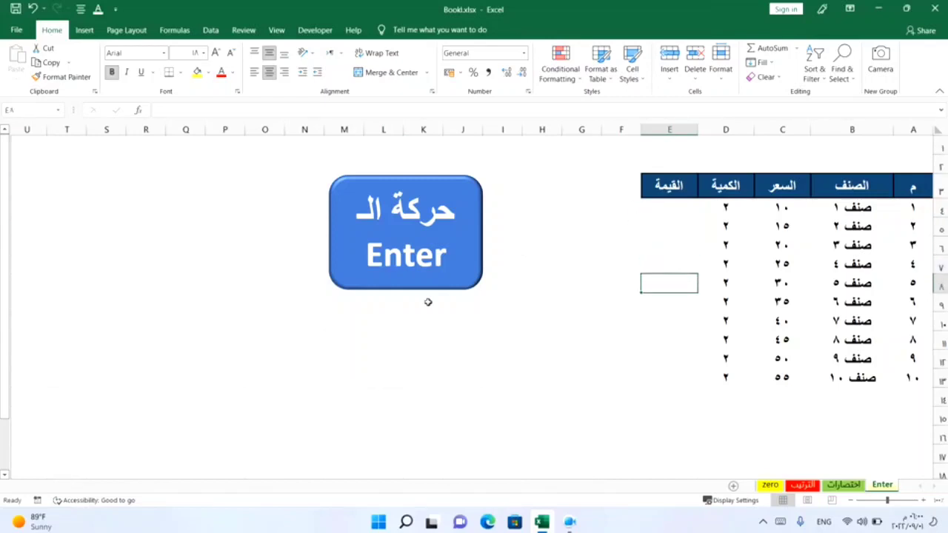
key(Return)
key(Return)
key(Return)
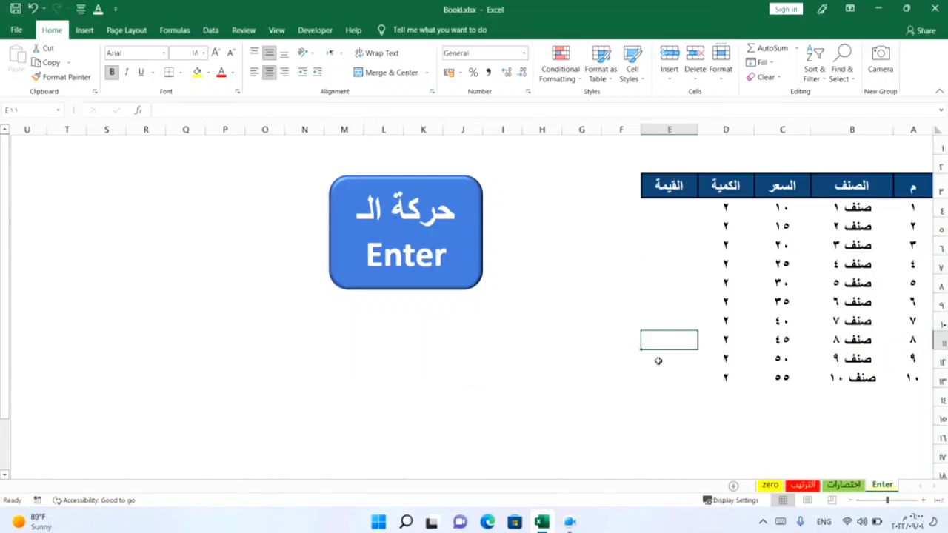
click(655, 210)
key(Return)
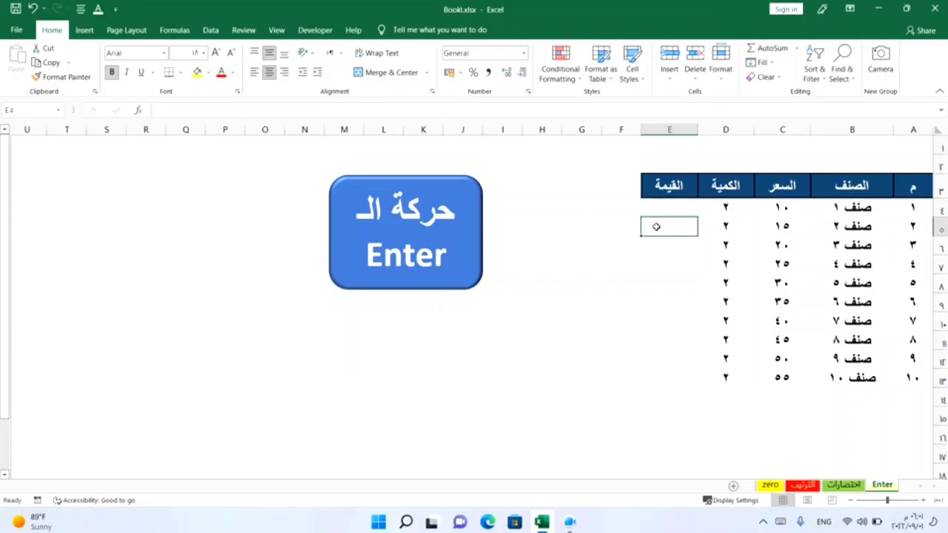
click(652, 213)
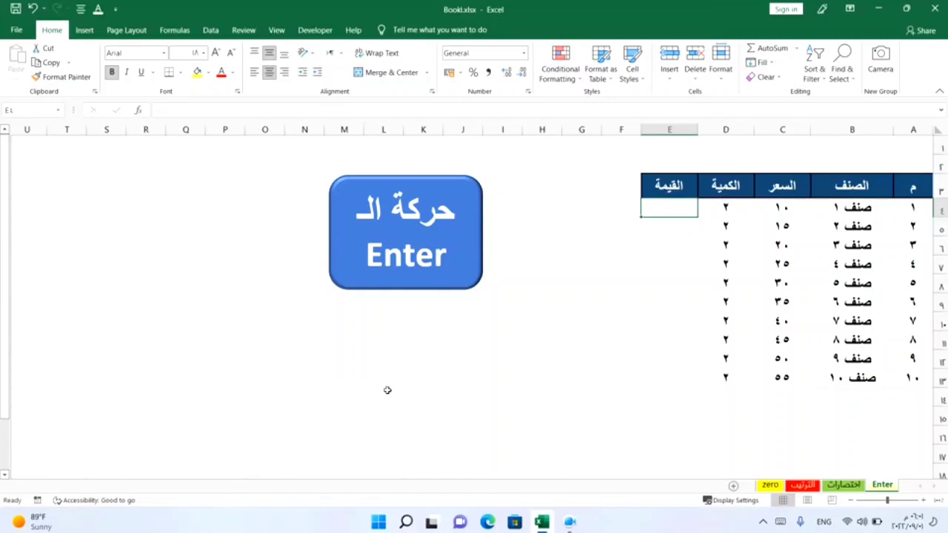
Enter a quantity-times-price formula in the first القيمة cell.
text(=)
click(735, 208)
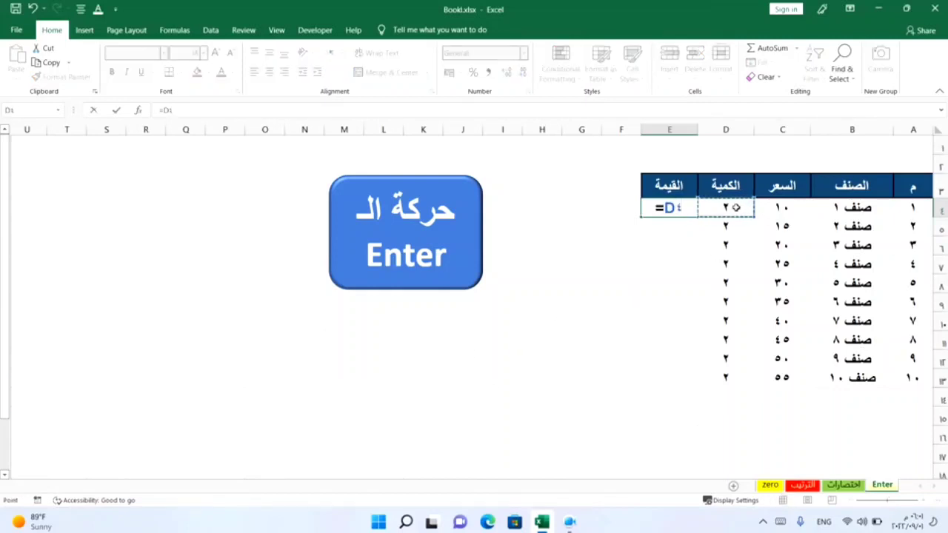
text(*)
click(776, 207)
key(Return)
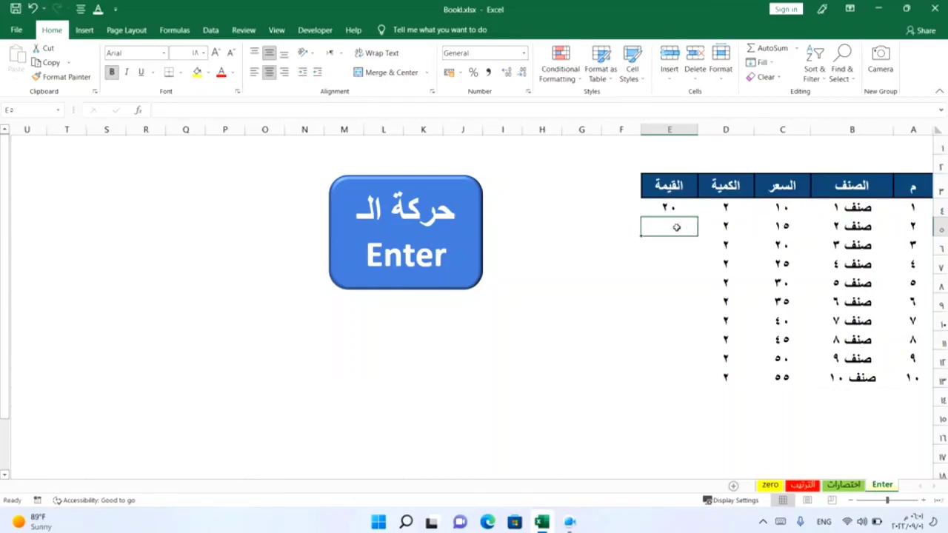
Fill the formula down to the tenth item, producing 20 through 110.
click(667, 209)
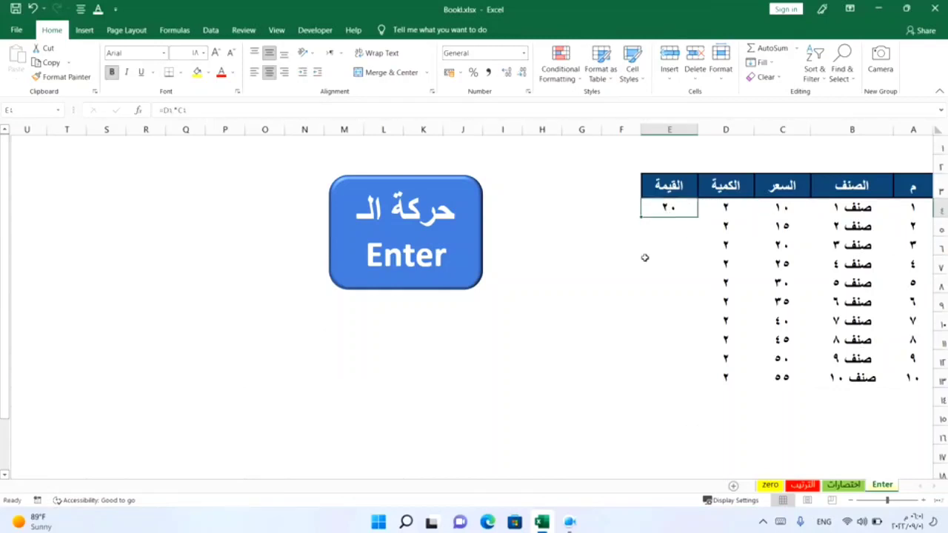
drag(642, 216, 642, 382)
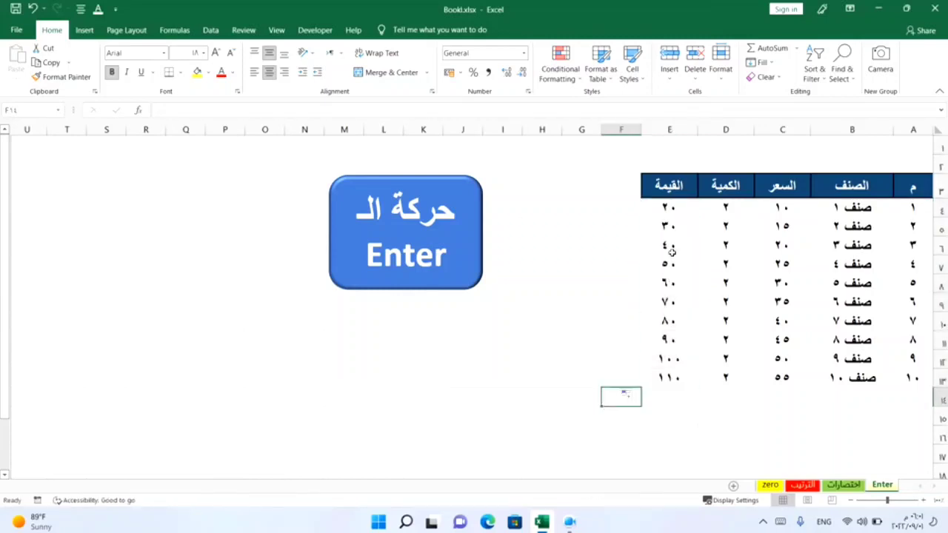
drag(669, 225, 668, 392)
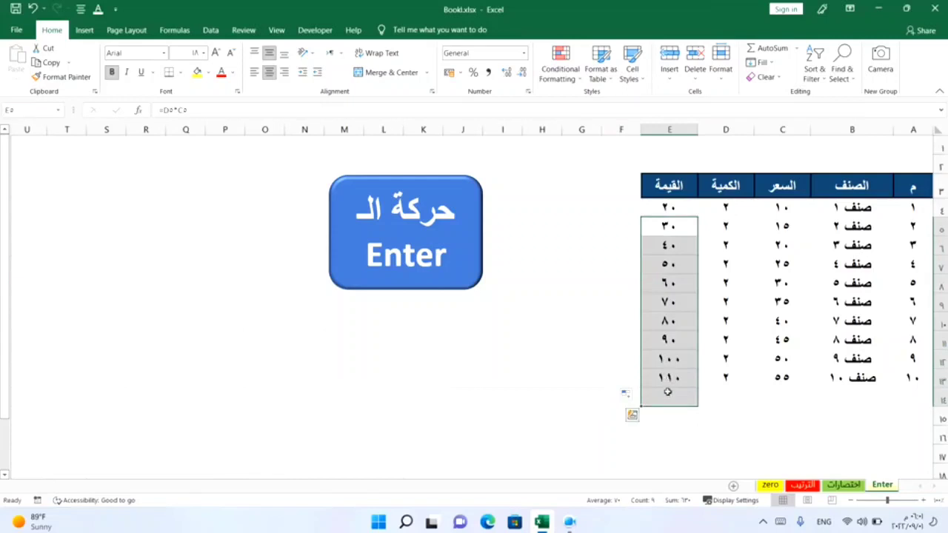
Delete the copied results and the first formula from the القيمة column.
key(Delete)
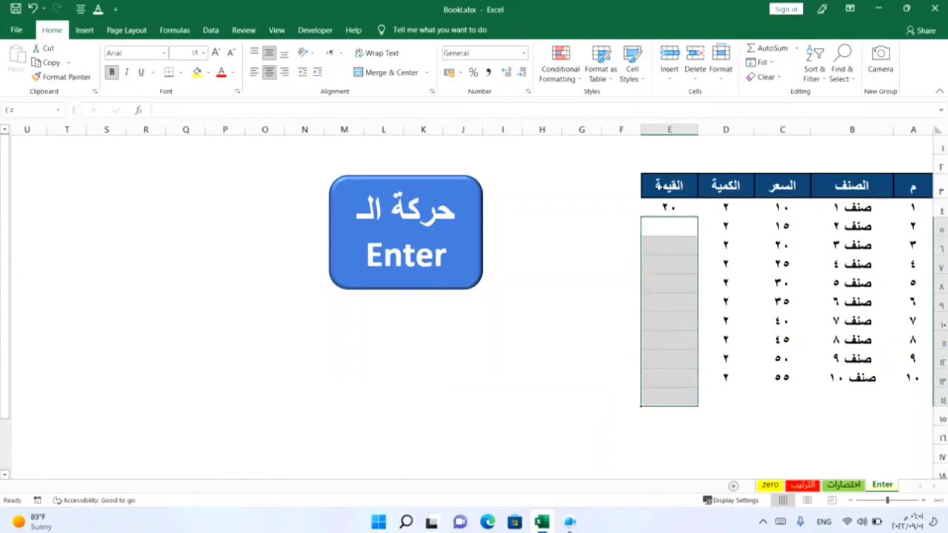
click(662, 207)
key(Delete)
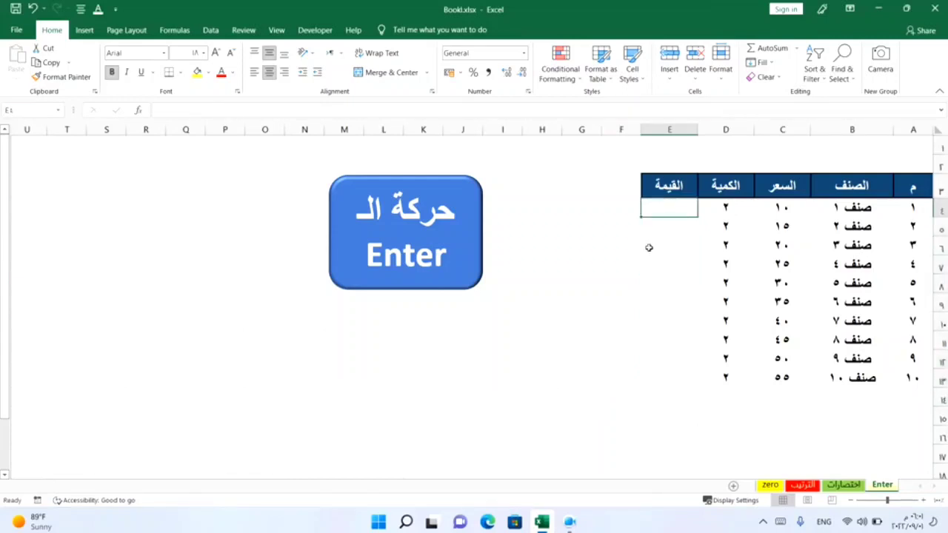
key(Return)
key(Return)
key(Return)
key(Return)
key(Return)
key(Return)
key(Return)
key(Return)
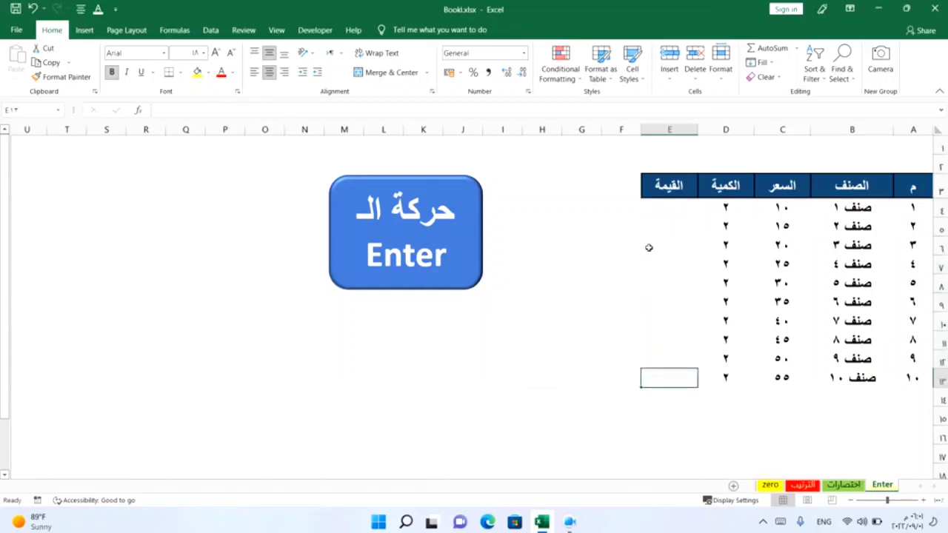
key(Return)
key(Return)
Select several cells in the emptied value column, down to row 8.
click(649, 247)
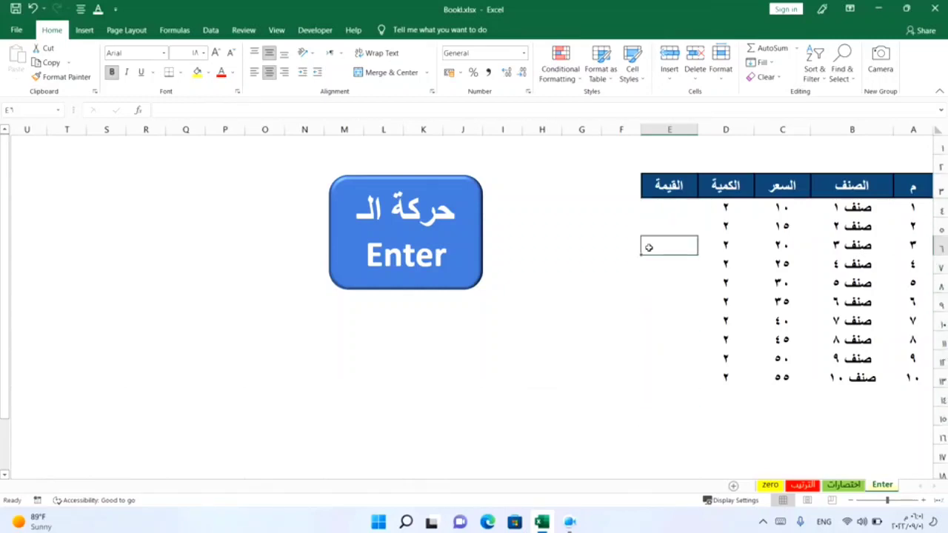
click(652, 341)
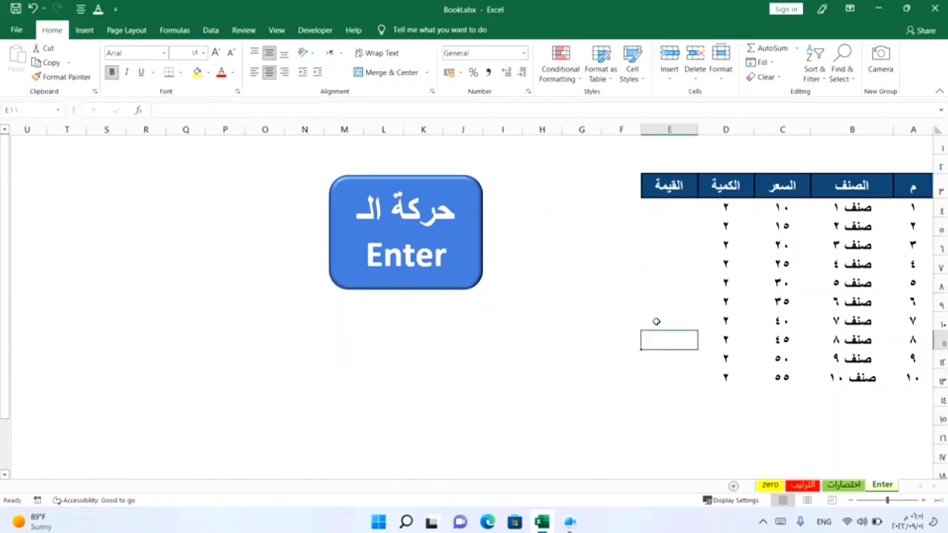
click(660, 315)
key(Return)
key(Return)
key(Return)
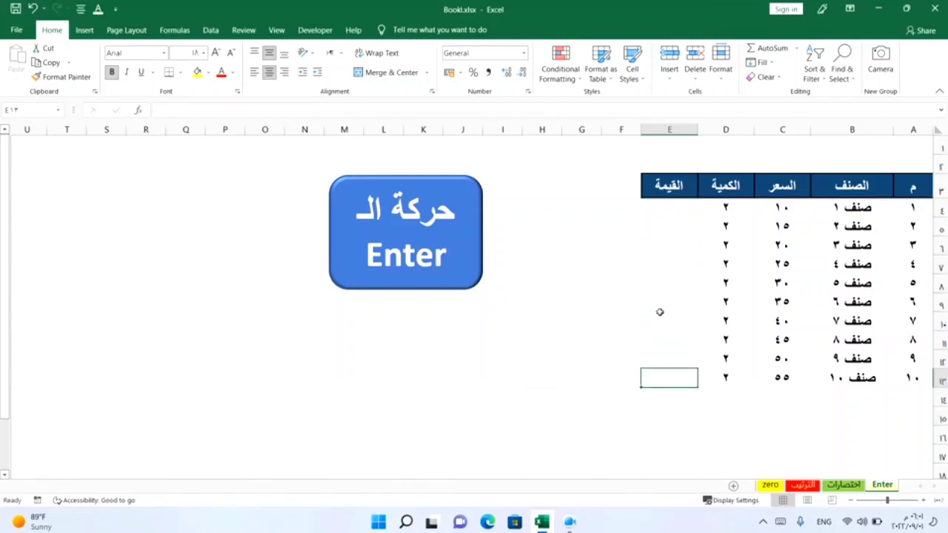
click(668, 341)
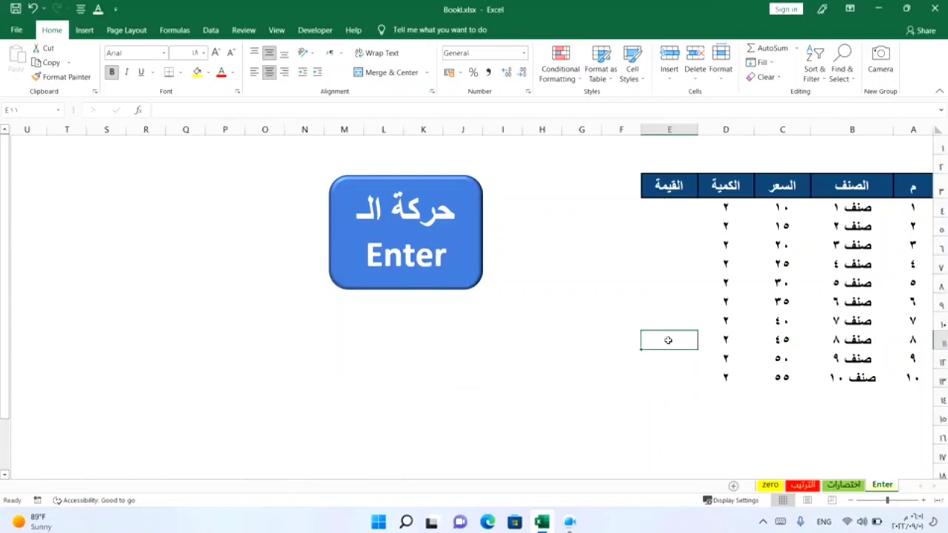
Move left and back across row 8, then up and down column H, ending in the value column.
key(Tab)
key(Tab)
key(Tab)
key(Tab)
key(Tab)
key(Tab)
key(Tab)
key(Tab)
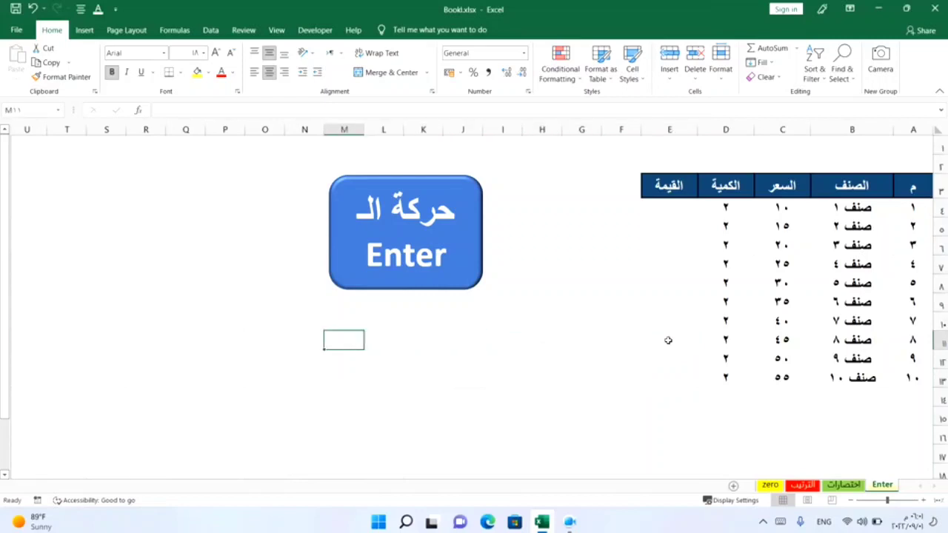
key(Tab)
key(Tab)
key(Tab)
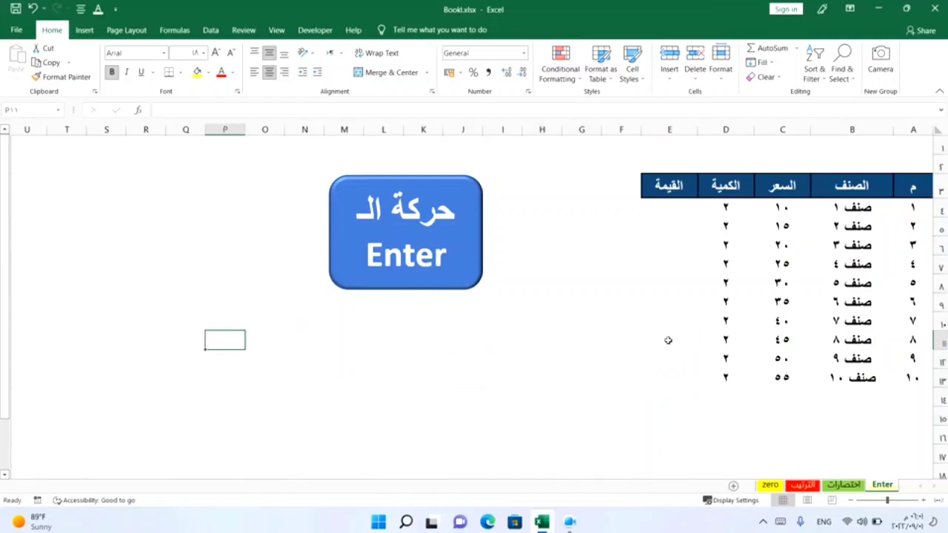
key(shift+Tab)
key(shift+Tab)
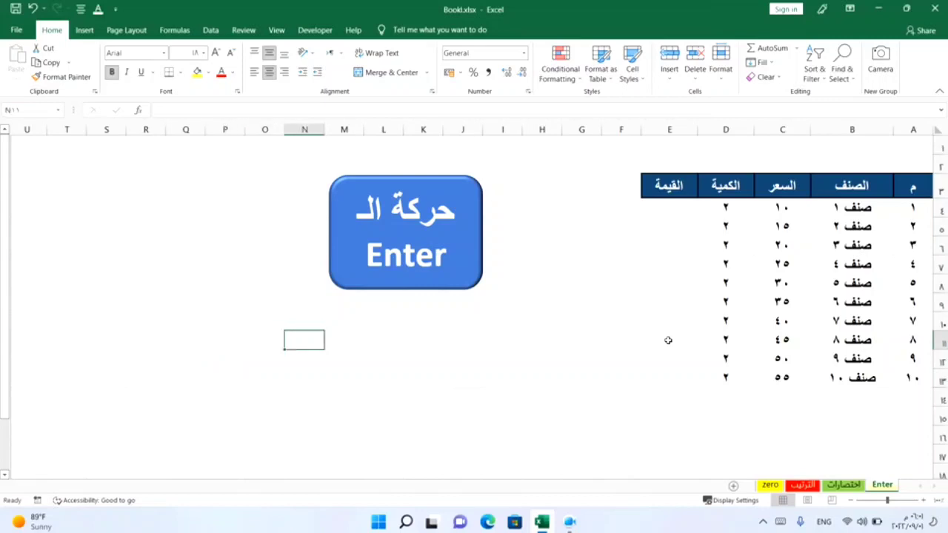
key(shift+Tab)
key(shift+Tab)
key(shift+Tab)
key(shift+Tab)
key(shift+Tab)
key(shift+Tab)
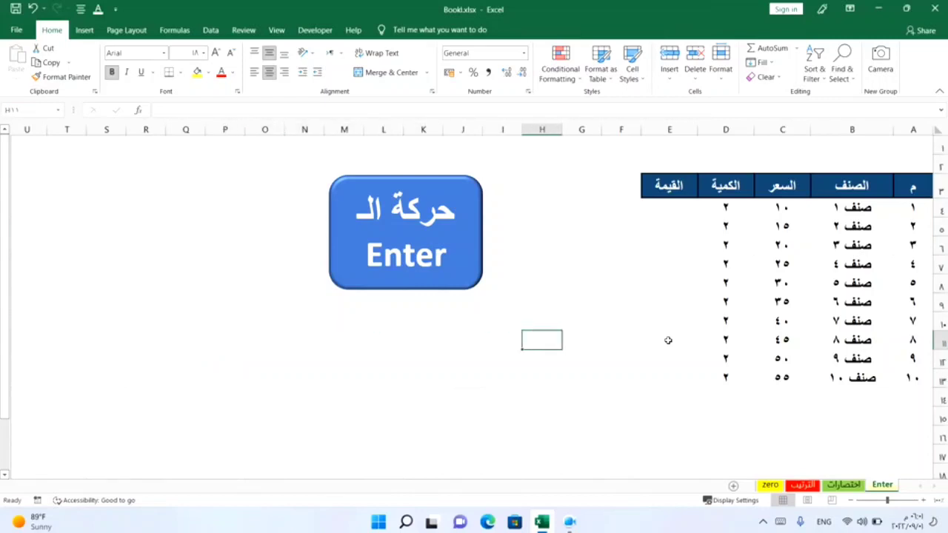
key(shift+Return)
key(shift+Return)
key(shift+Return)
key(shift+Return)
key(shift+Return)
key(shift+Return)
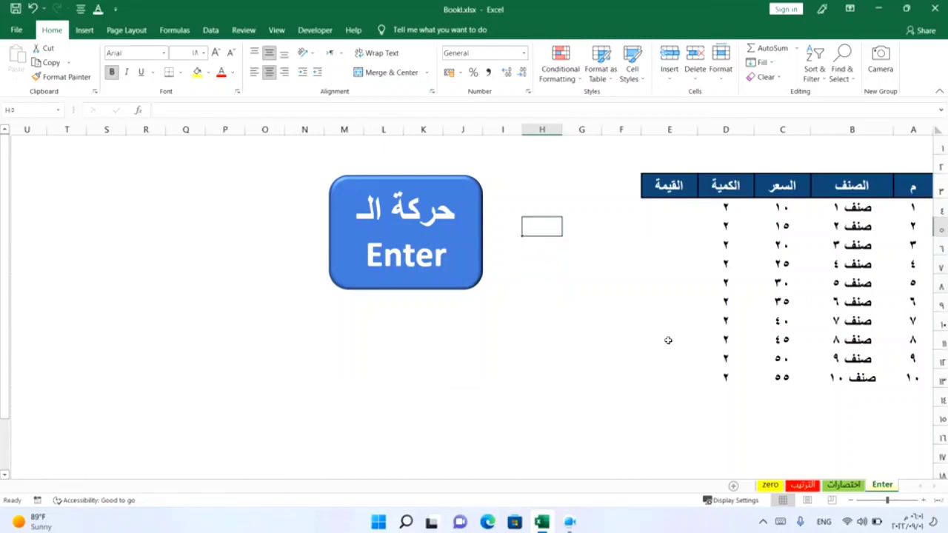
key(Return)
key(Return)
key(Return)
key(Return)
key(shift+Return)
key(shift+Return)
key(shift+Return)
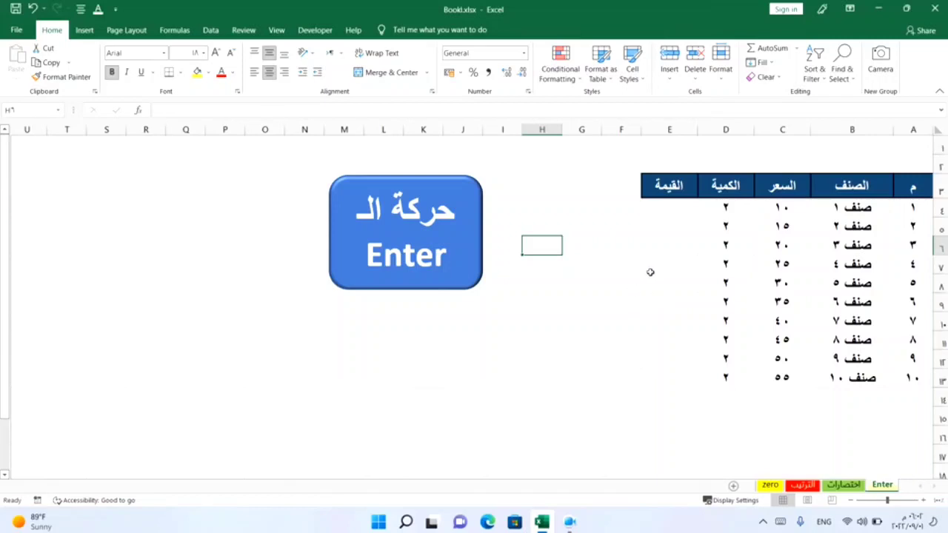
click(649, 269)
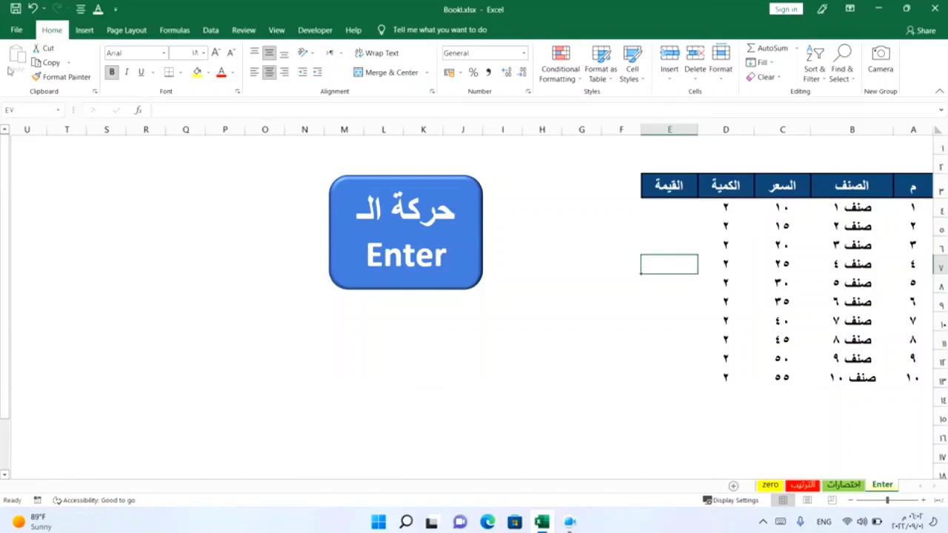
Turn off 'After pressing Enter, move selection' in Excel's Advanced options.
click(24, 34)
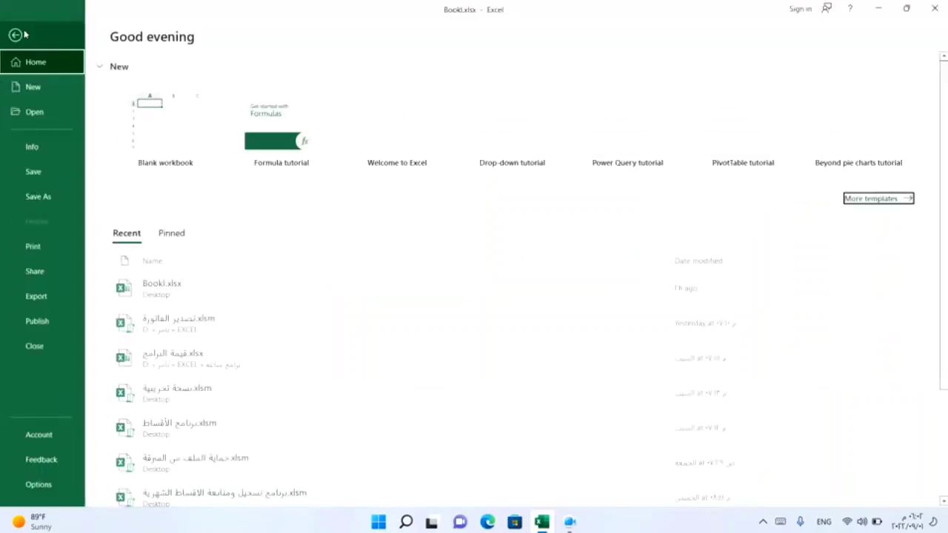
click(38, 485)
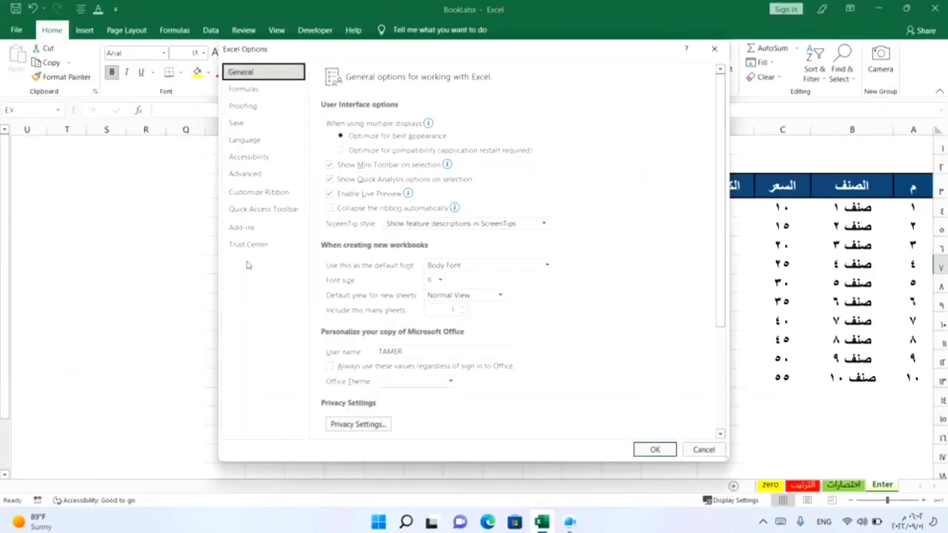
click(246, 175)
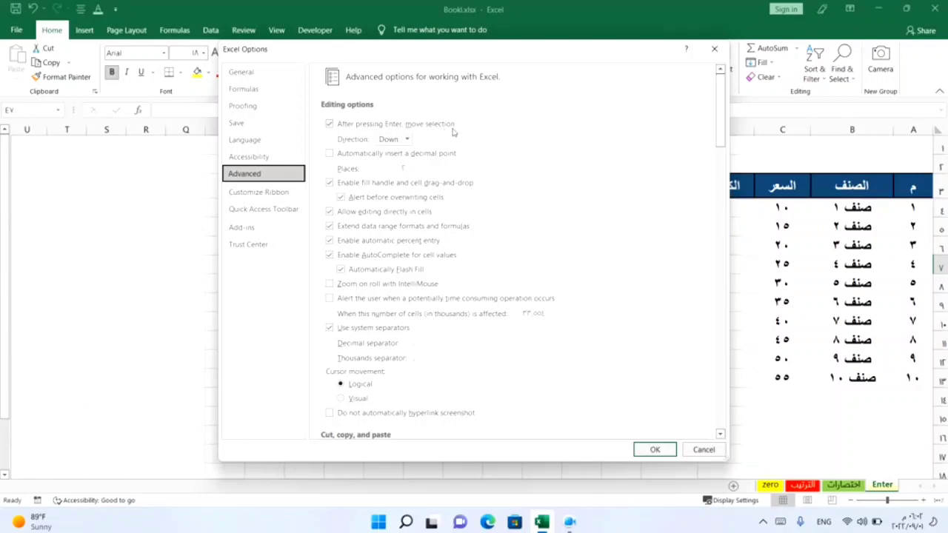
click(329, 124)
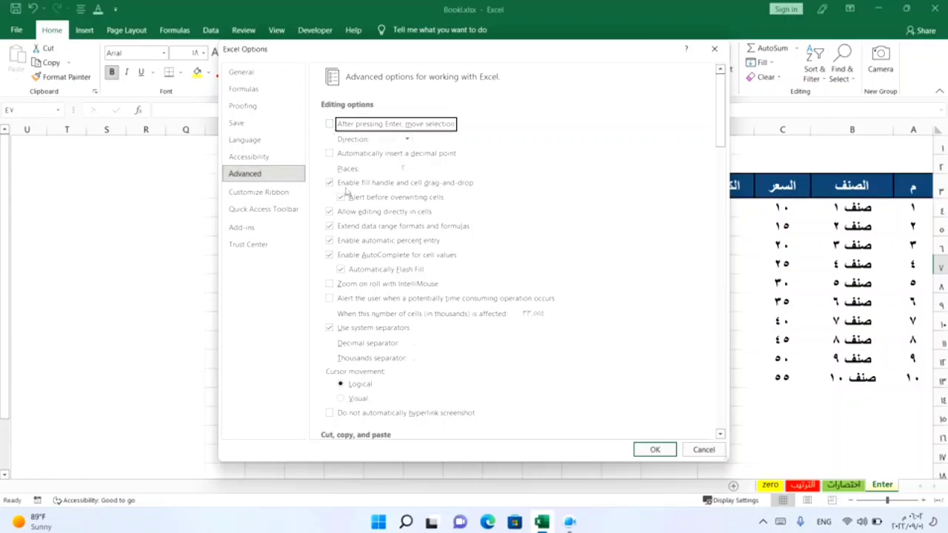
click(655, 450)
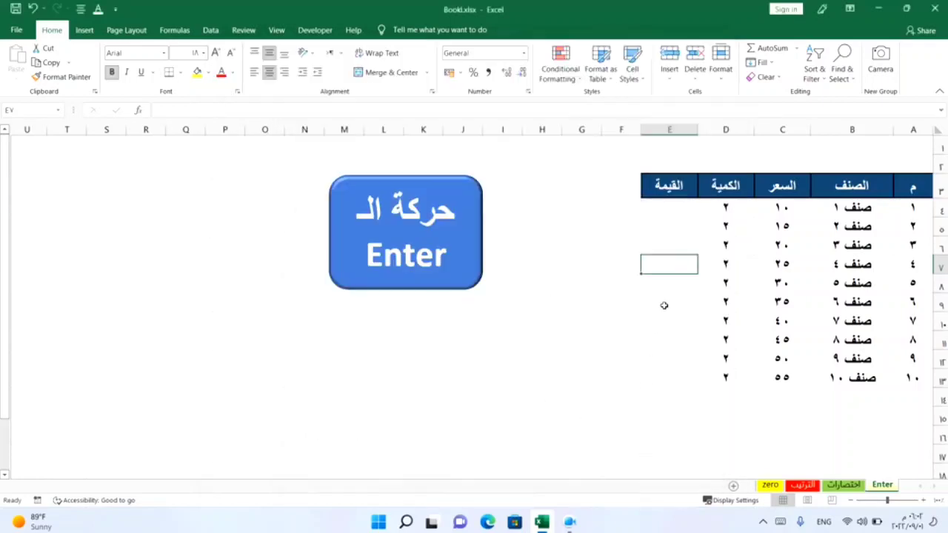
Enter =quantity*price in the first القيمة cell and fill it to the tenth item (20–110).
click(671, 209)
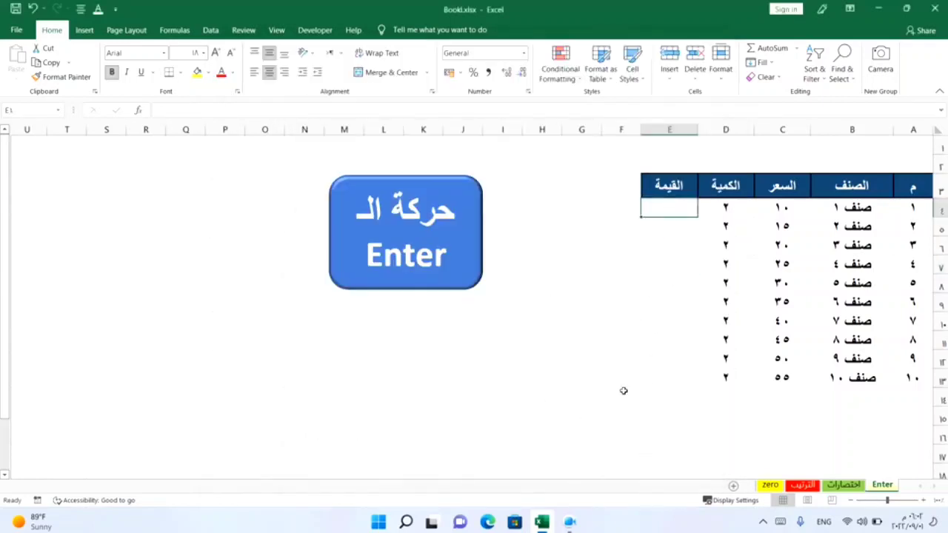
text(=)
click(728, 210)
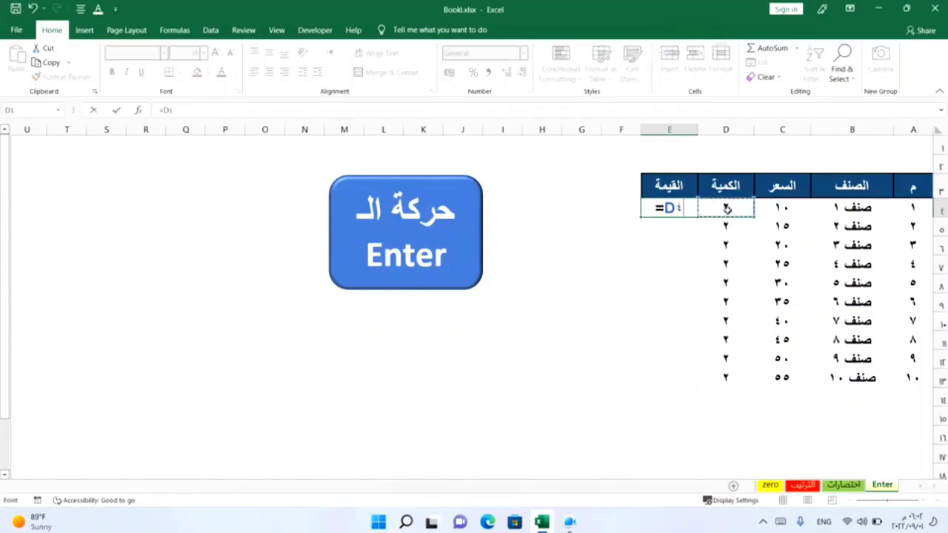
text(*)
click(770, 211)
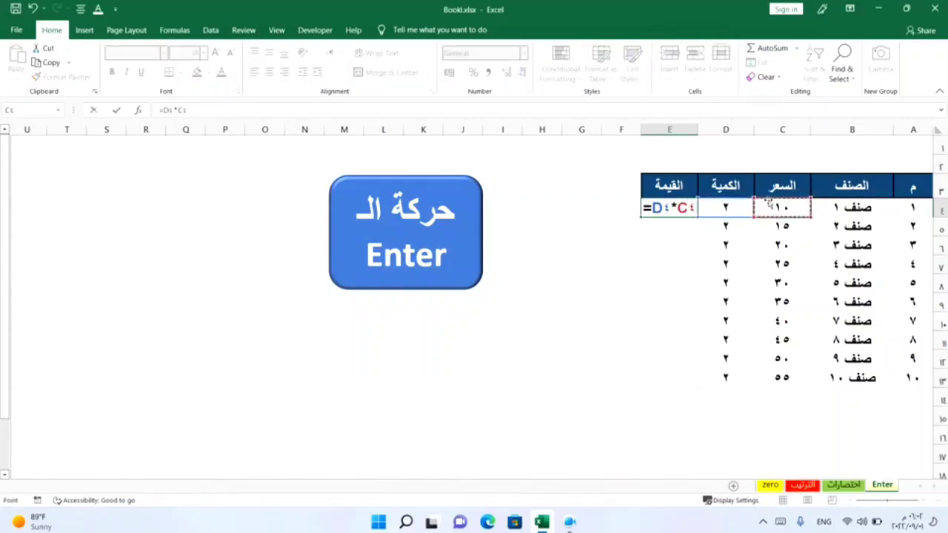
key(Return)
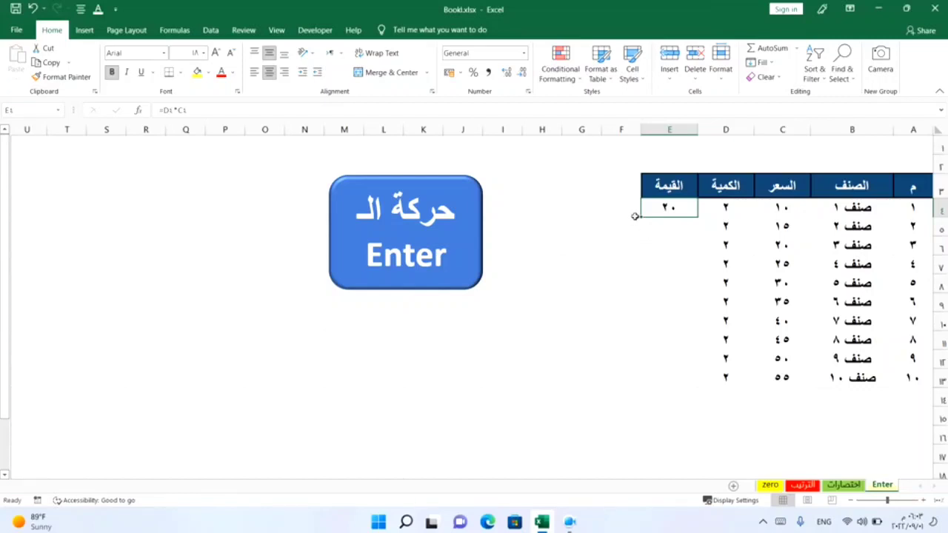
drag(642, 216, 643, 386)
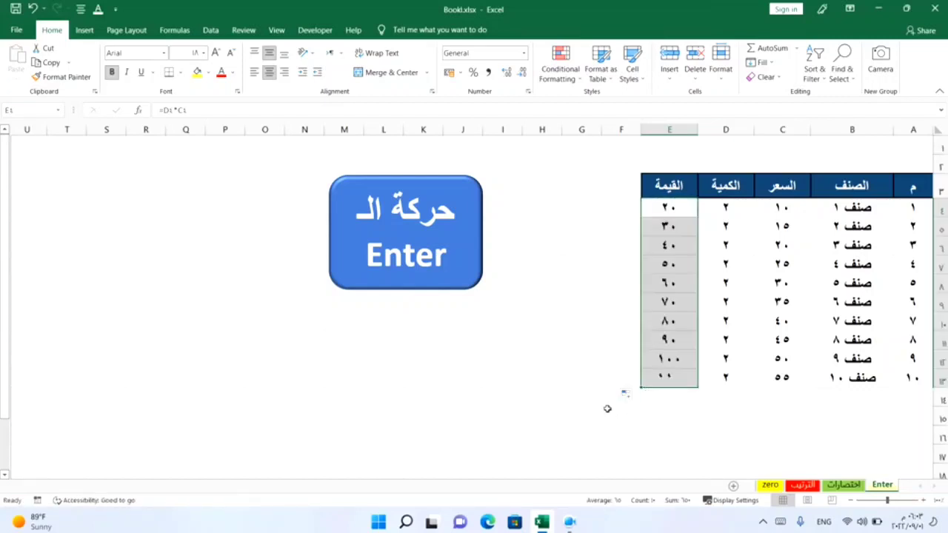
click(571, 380)
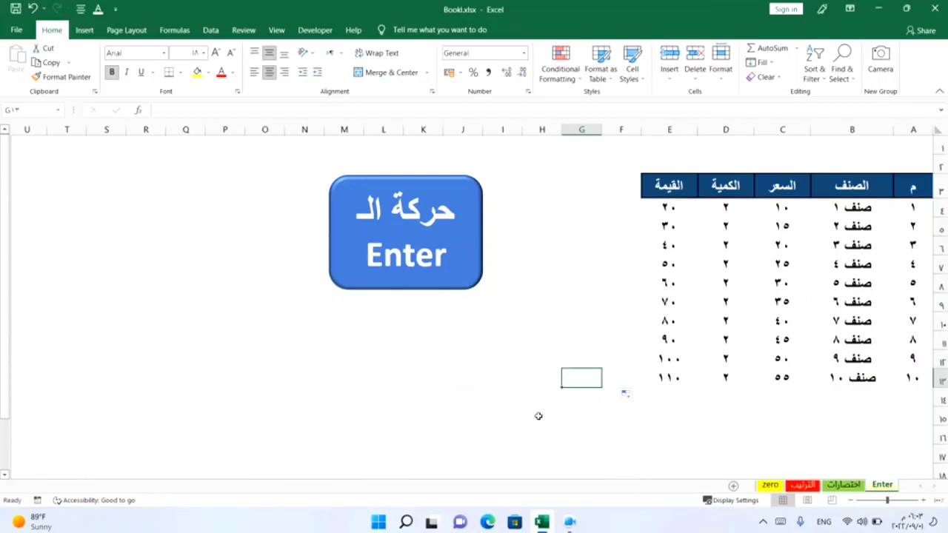
Re-enable moving the selection after Enter, with the direction set to Left.
click(16, 31)
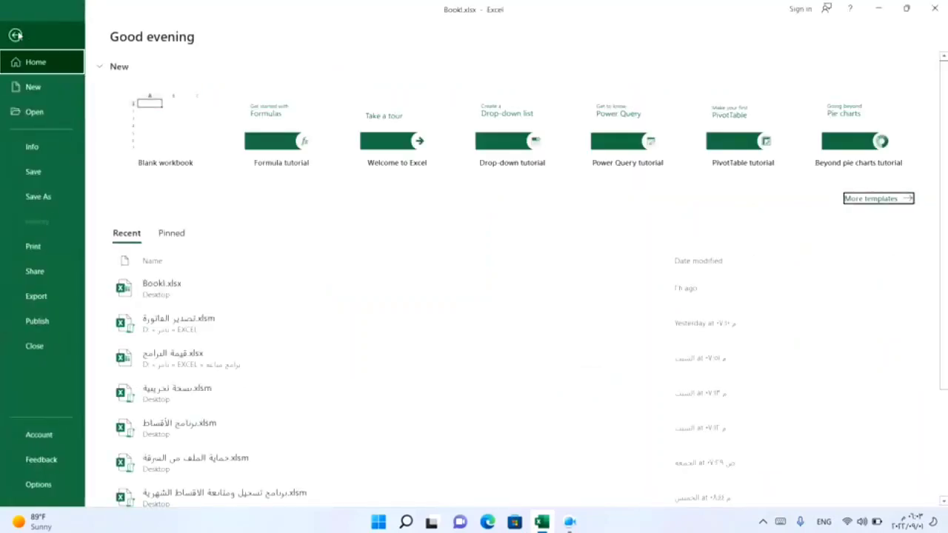
click(38, 485)
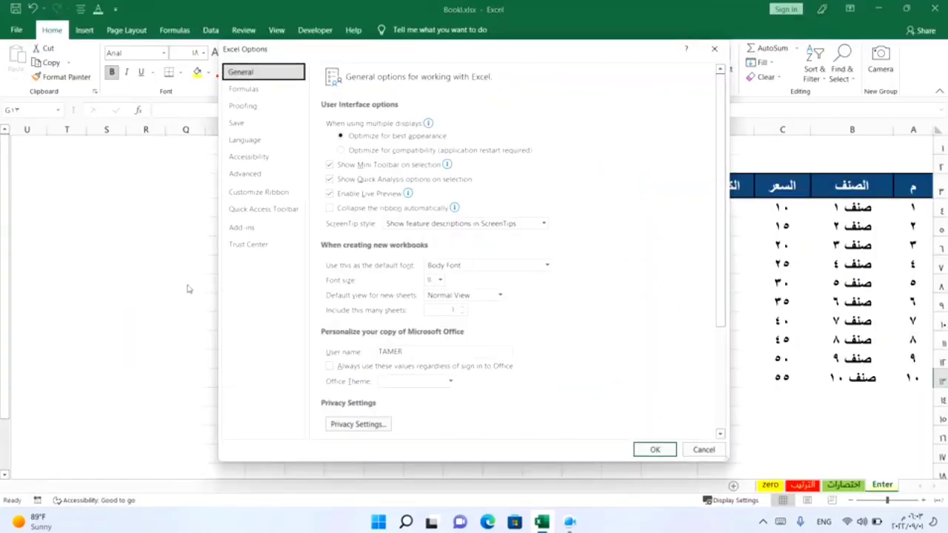
click(243, 176)
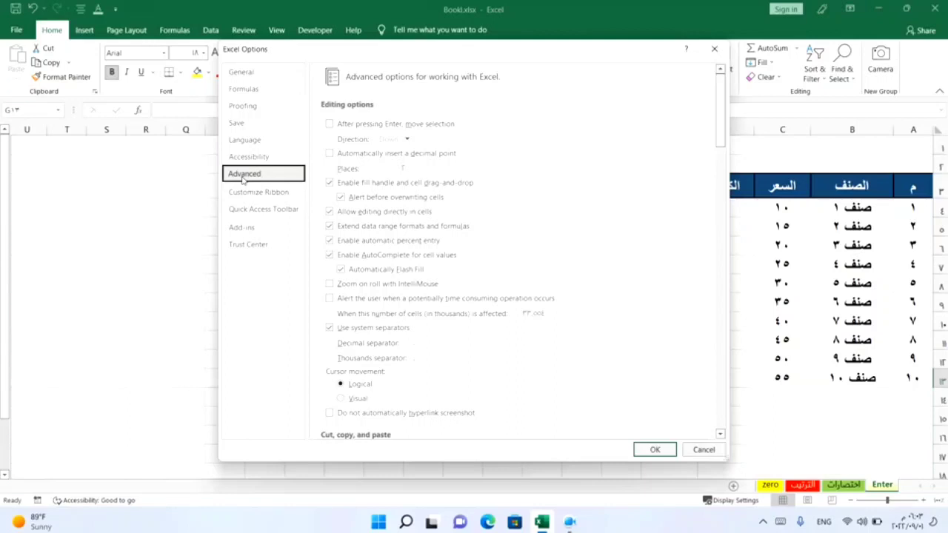
click(329, 125)
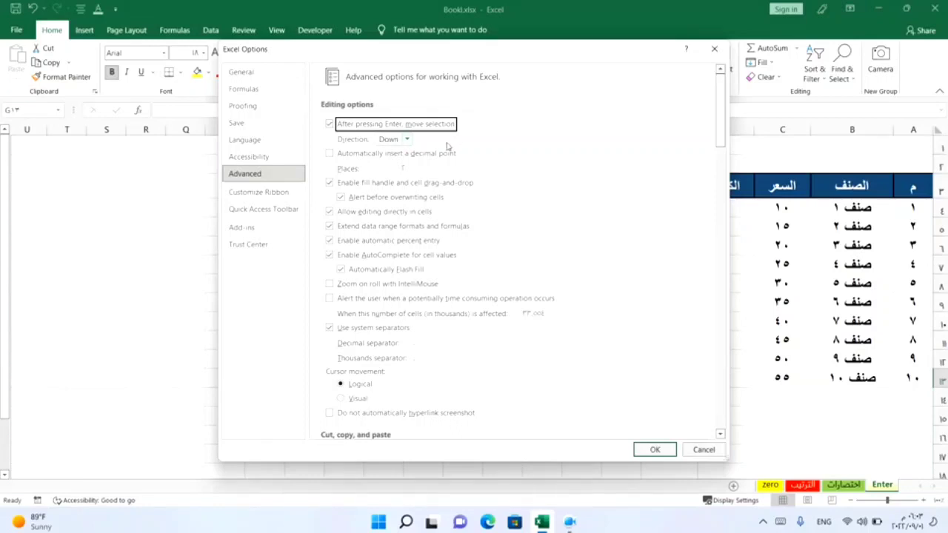
click(406, 140)
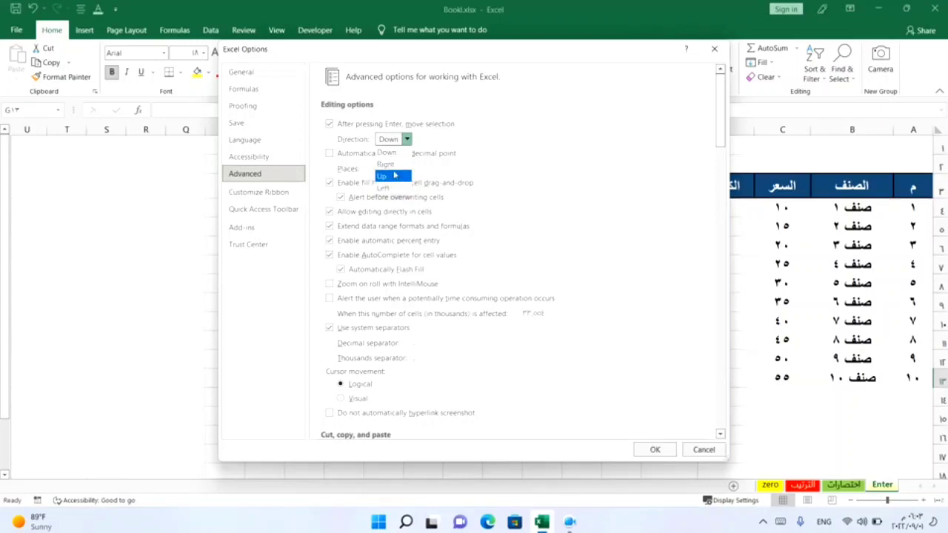
click(394, 189)
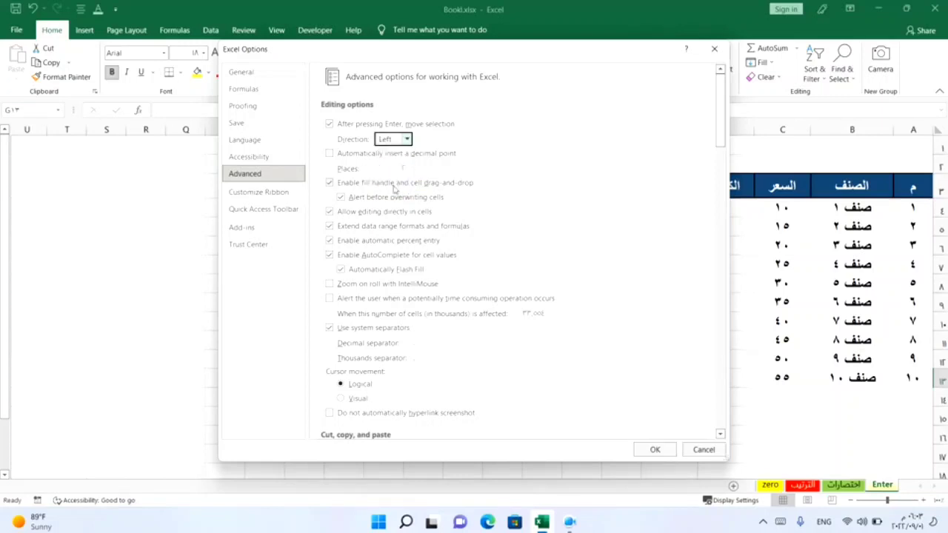
click(664, 454)
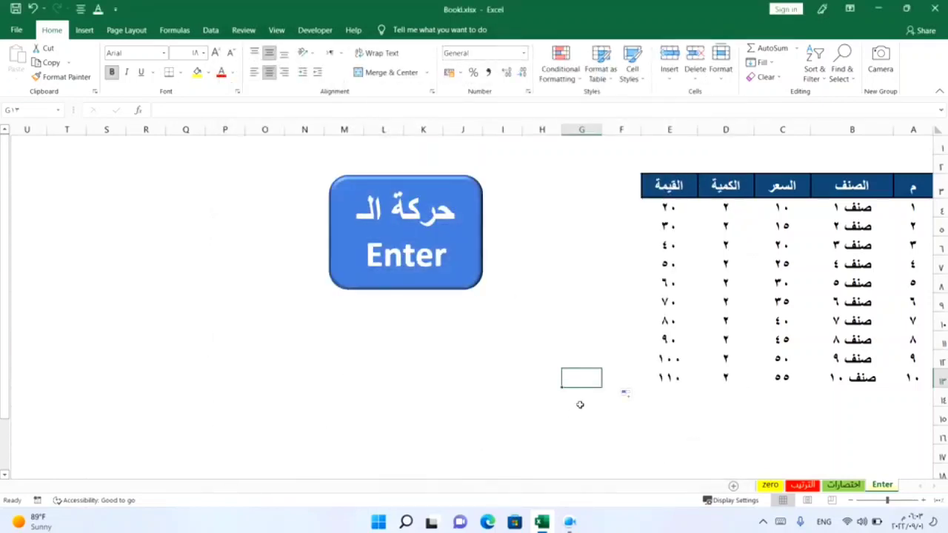
key(Return)
key(Return)
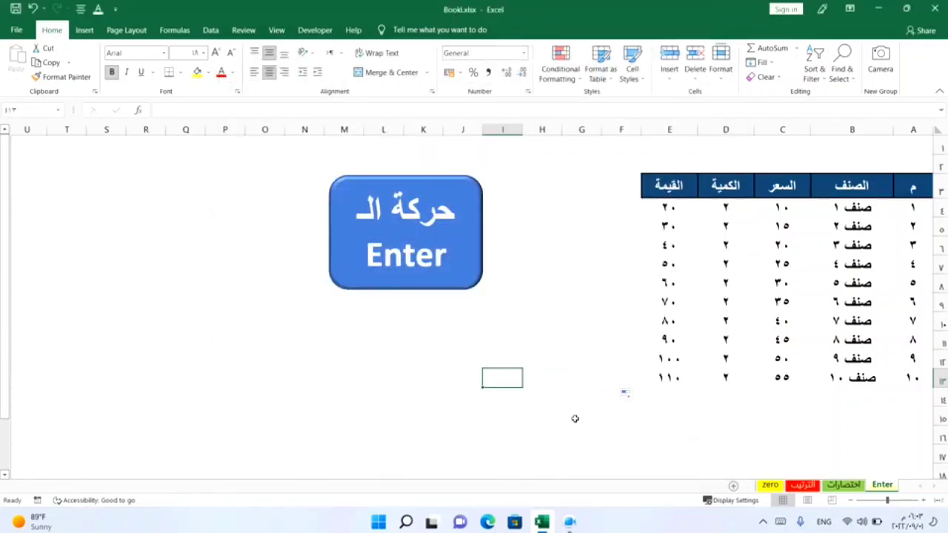
key(Return)
key(Return)
key(Return)
key(Return)
key(Return)
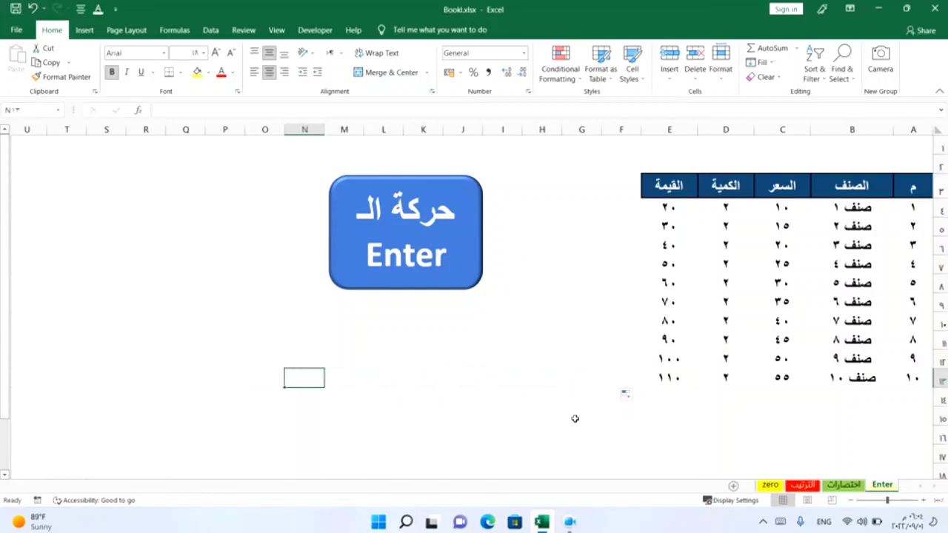
key(Return)
key(Return)
key(Return)
key(Return)
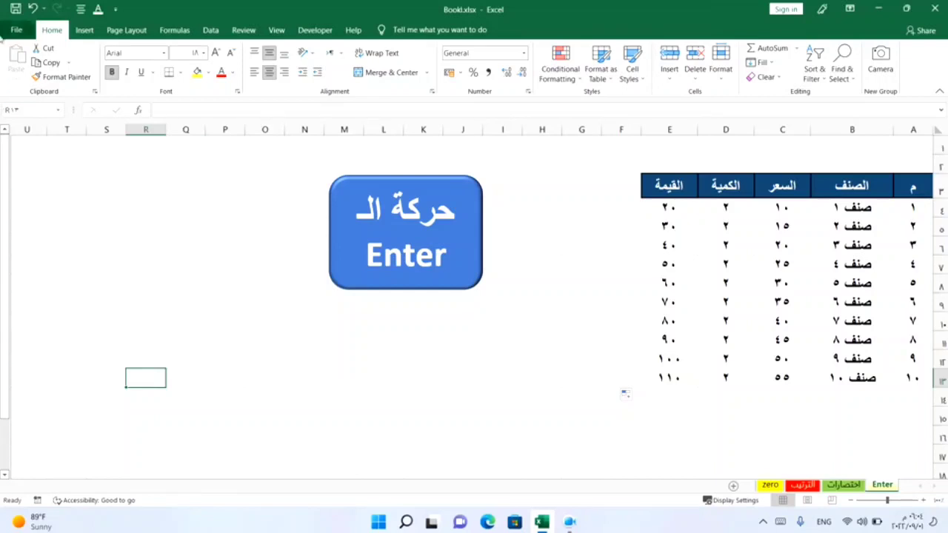
Change the Enter direction to Right in Advanced options and test it on the sheet.
click(10, 29)
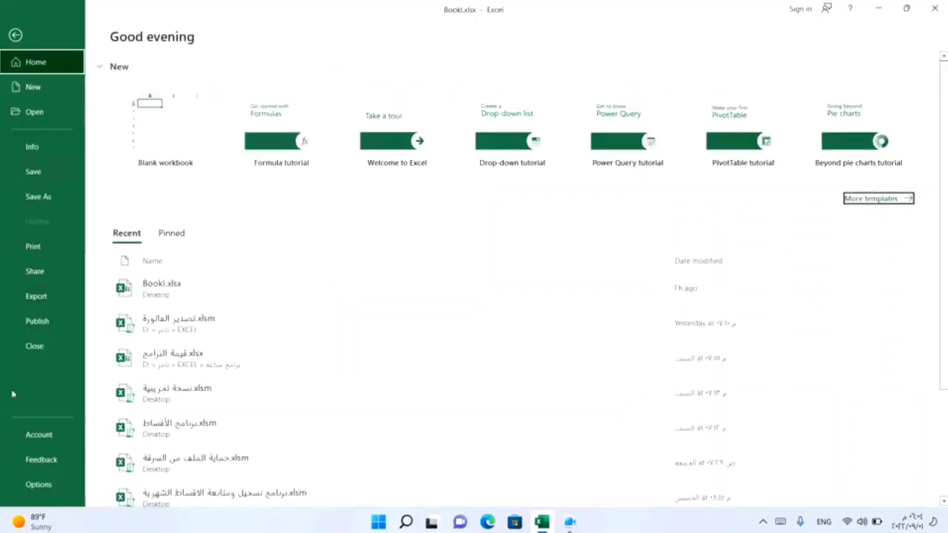
click(37, 486)
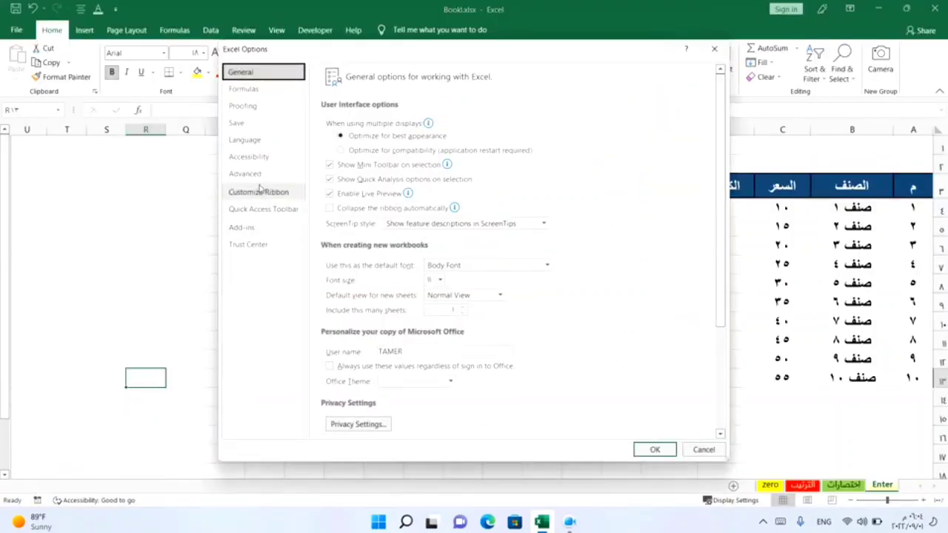
click(245, 174)
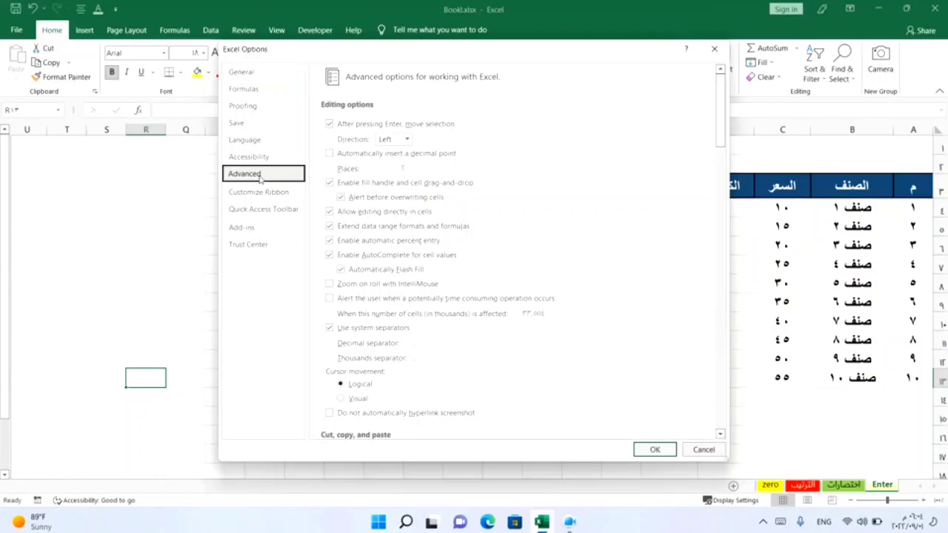
click(407, 140)
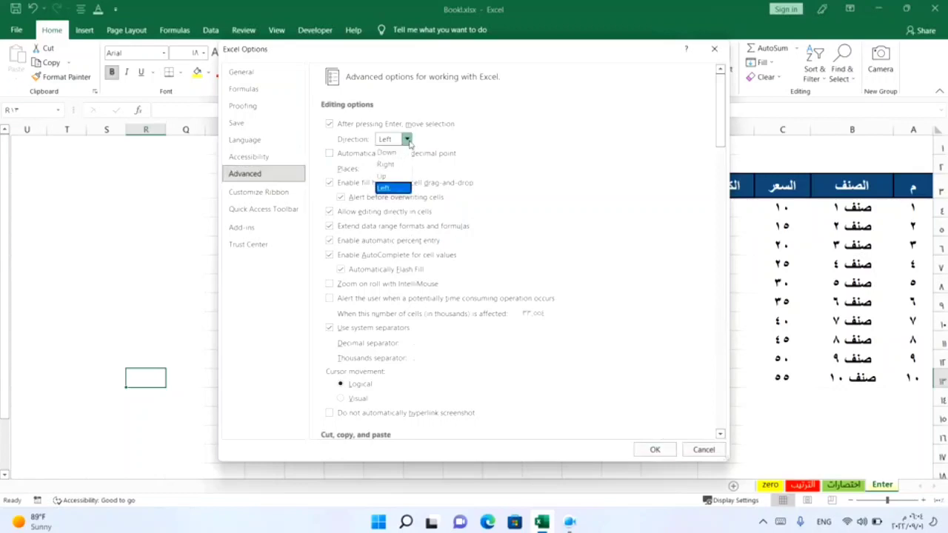
click(398, 164)
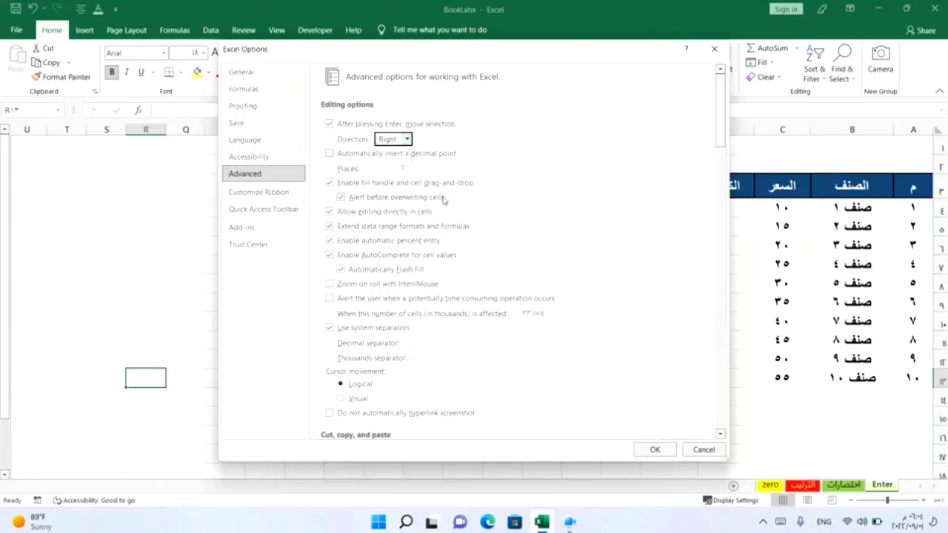
click(644, 451)
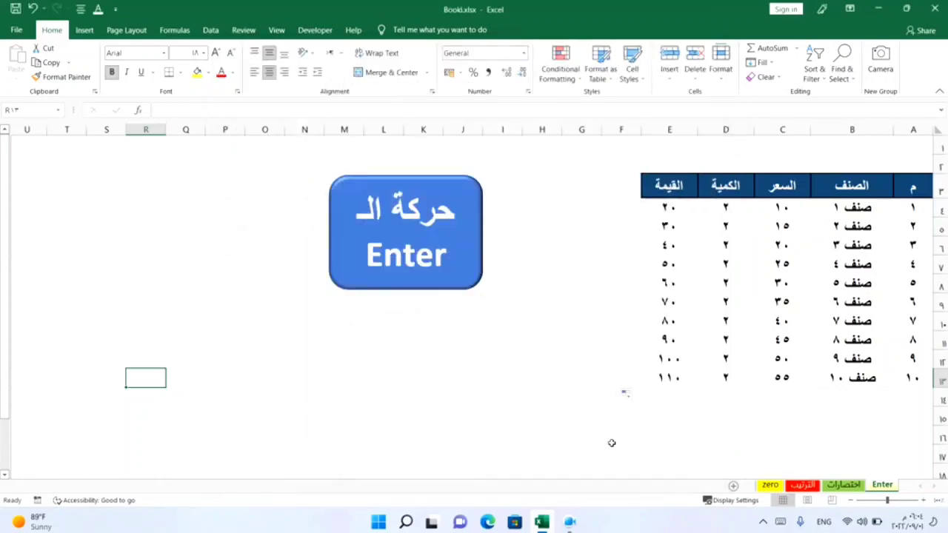
key(Return)
key(Return)
Set the Enter direction to Up in Excel's Advanced options.
key(Return)
key(Return)
key(Return)
key(Return)
key(Return)
key(Return)
key(Return)
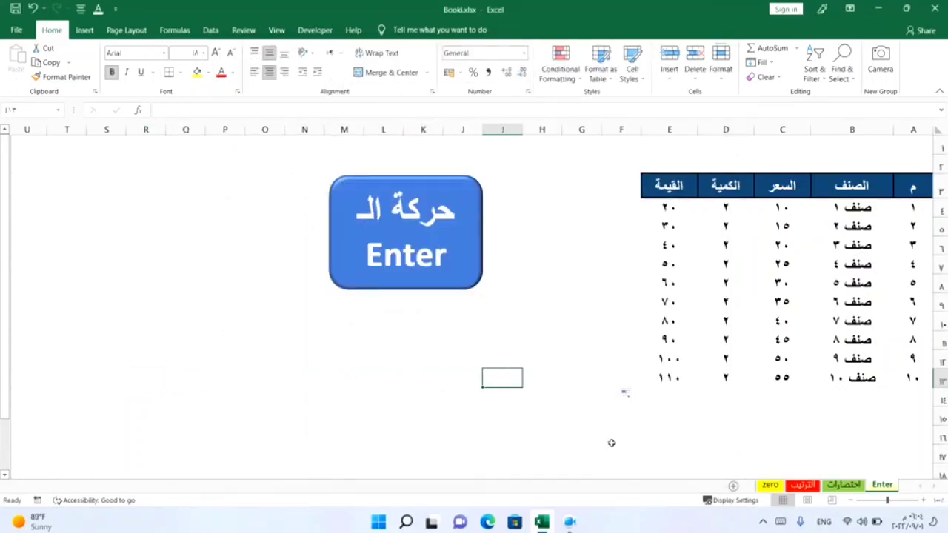
key(Return)
key(Return)
key(Return)
key(Return)
key(Return)
key(Return)
key(Return)
key(Return)
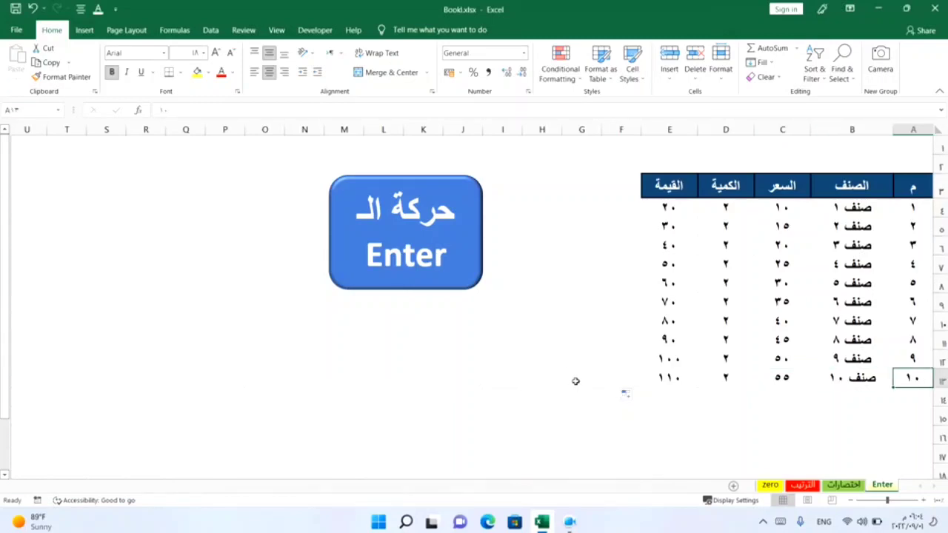
click(15, 30)
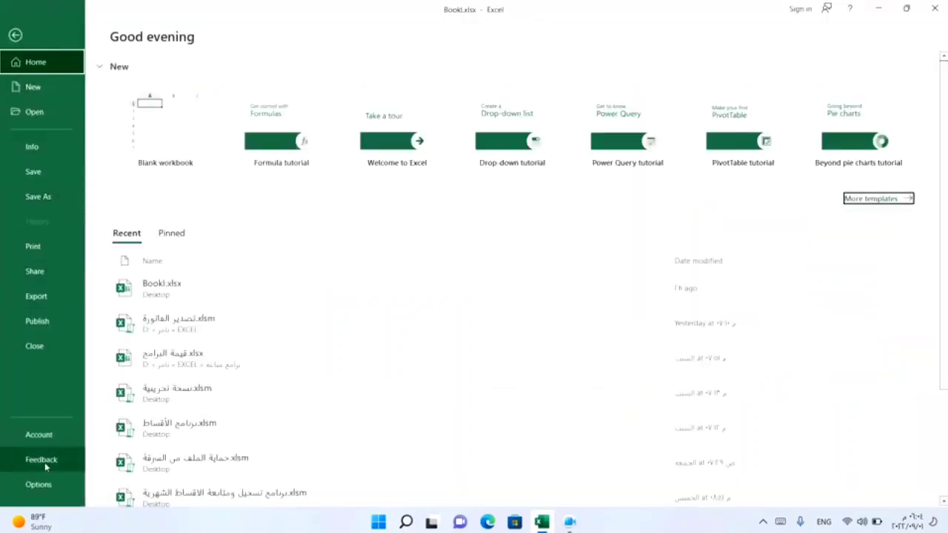
key(Escape)
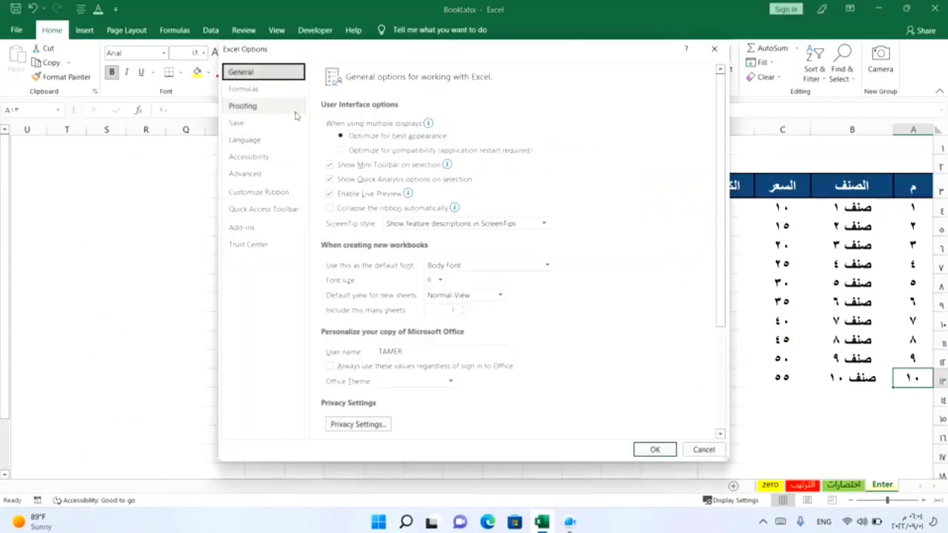
click(248, 173)
click(407, 140)
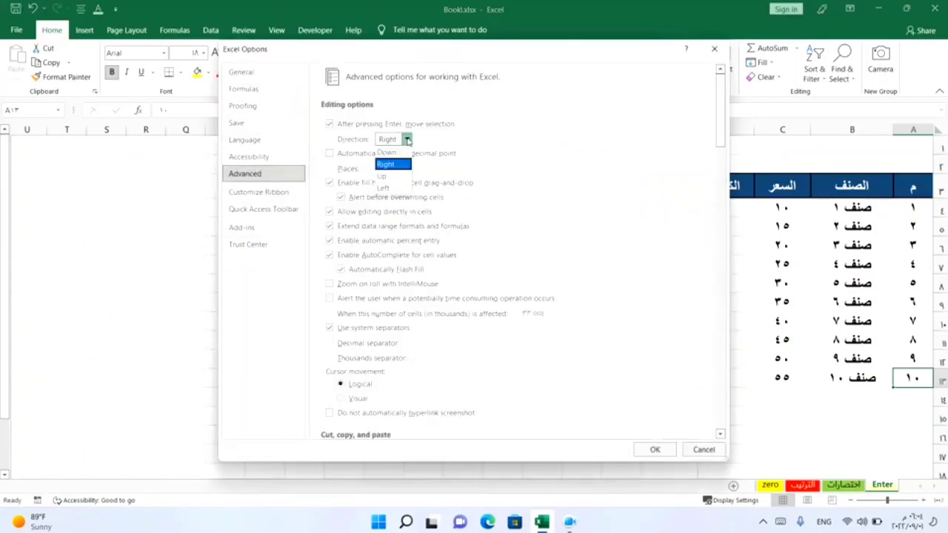
click(394, 180)
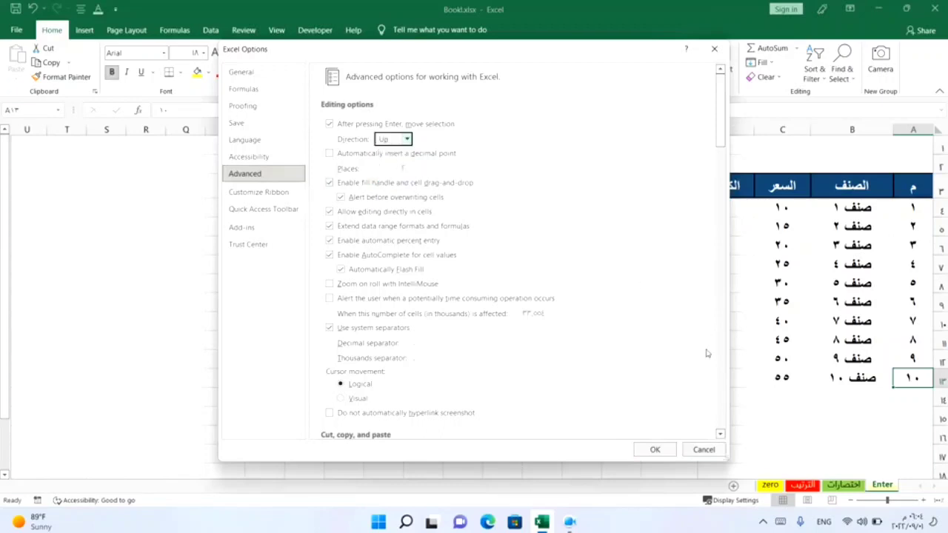
click(655, 450)
From the last price (٥٥) in C13, confirm four times to climb the price column.
click(791, 379)
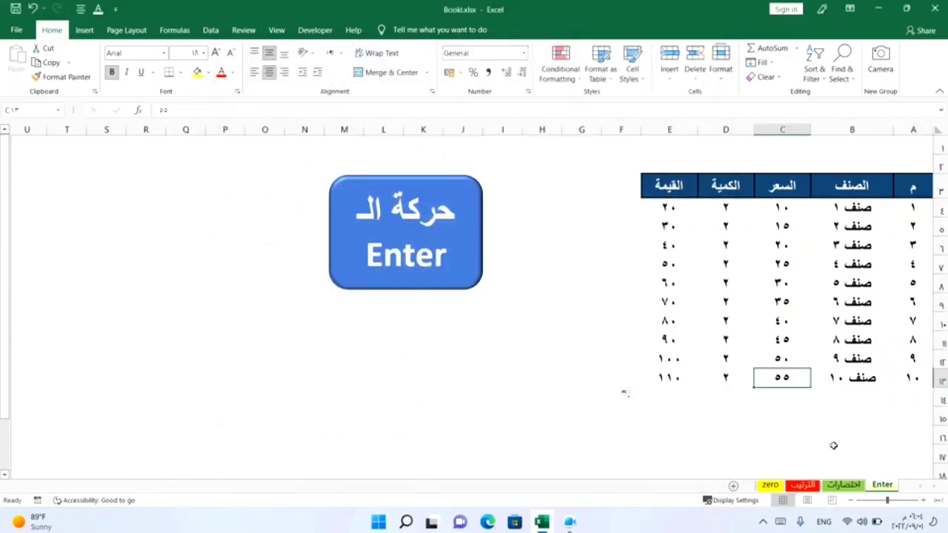
key(Return)
key(Return)
key(Return)
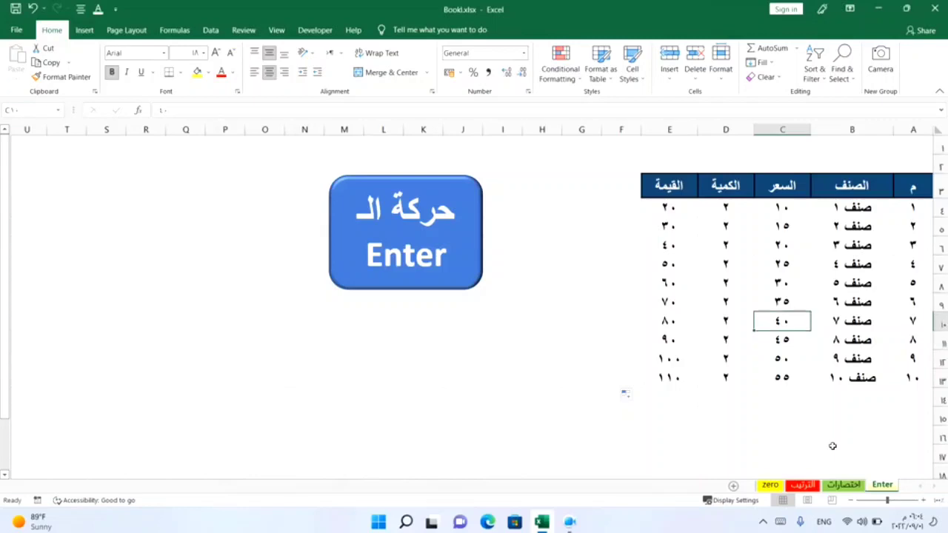
key(Return)
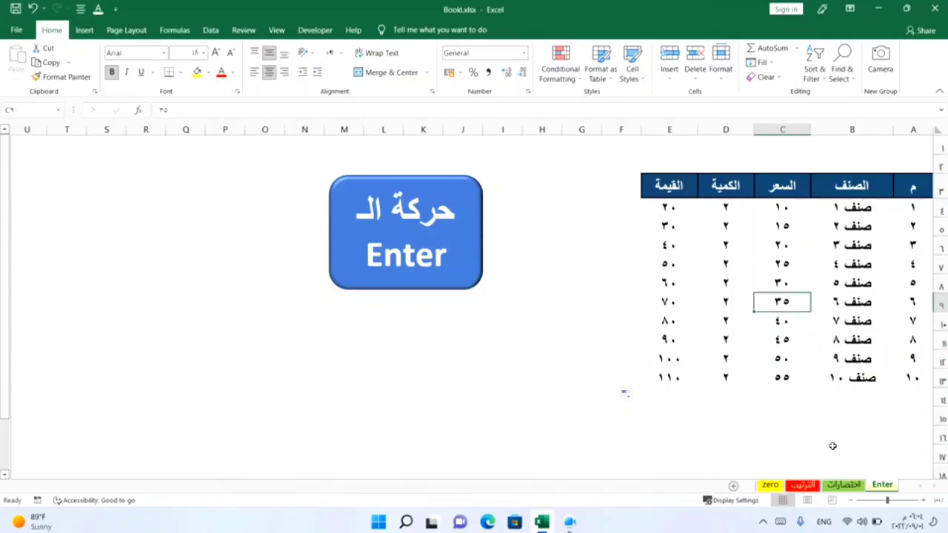
key(Return)
key(Return)
key(Return)
key(Return)
key(Return)
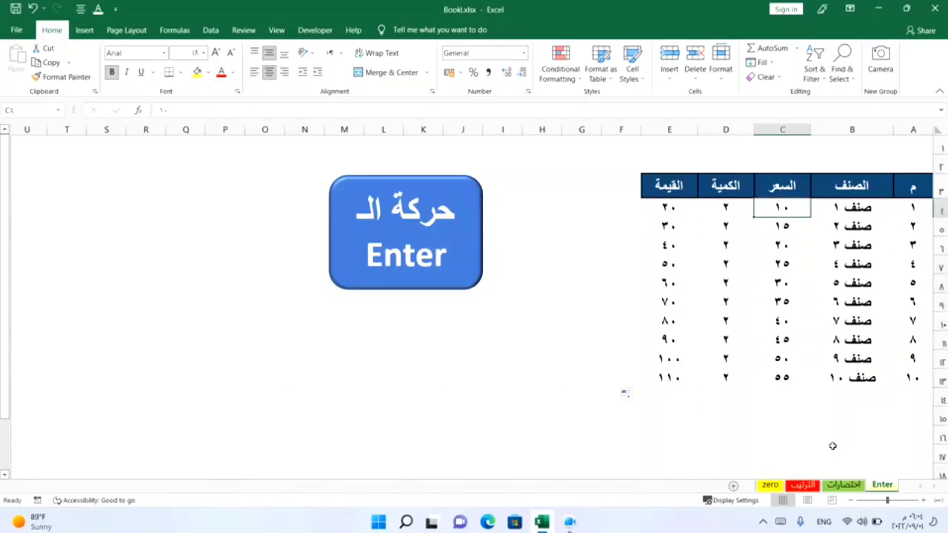
key(Return)
key(Return)
key(Return)
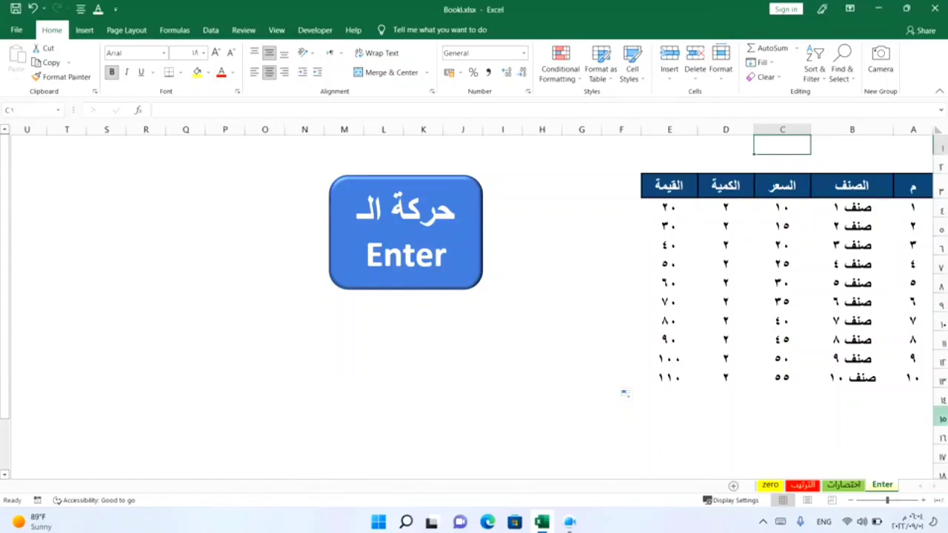
Set the Enter direction back to Down and test it by pressing Enter twice from H5.
click(17, 29)
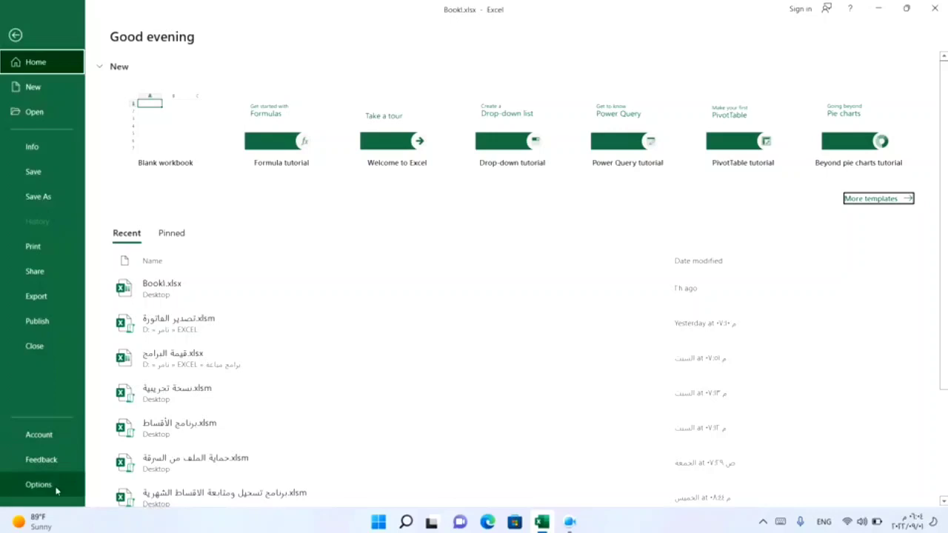
click(39, 485)
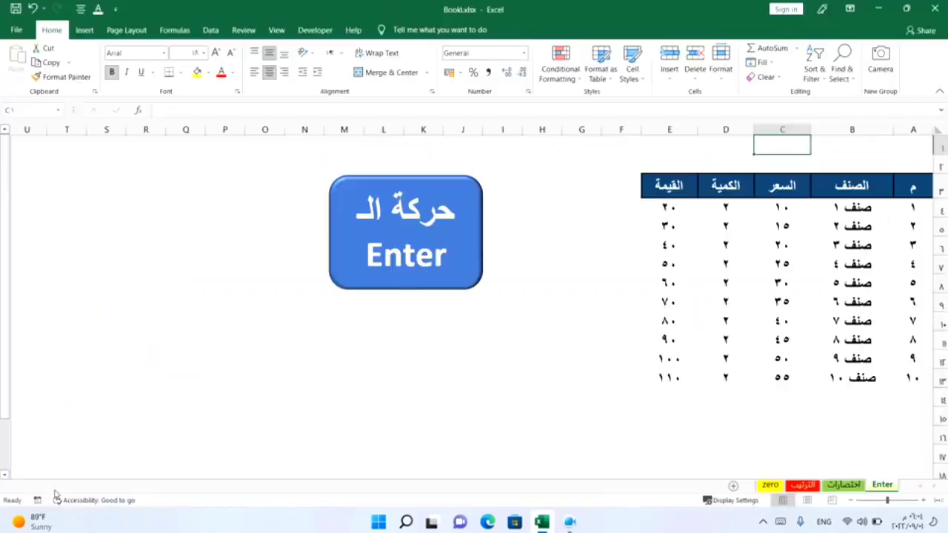
click(259, 177)
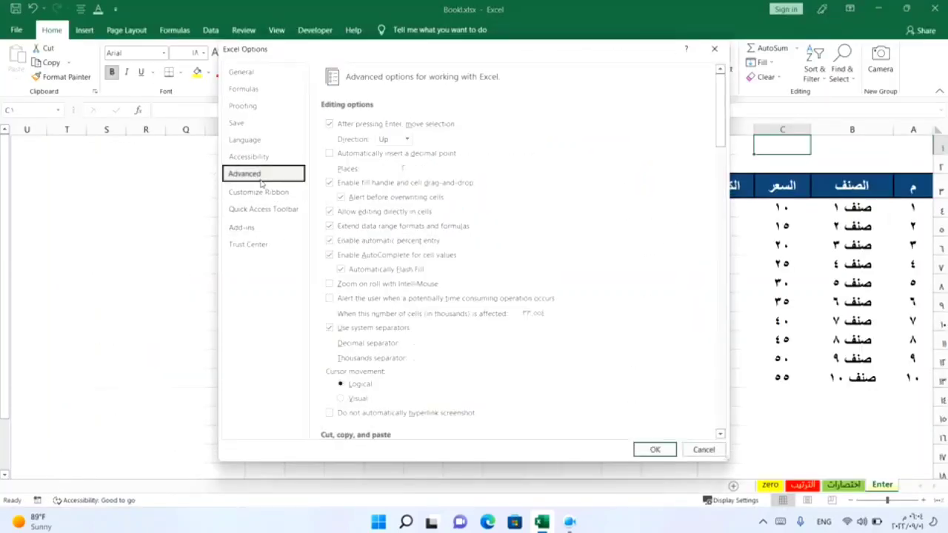
click(407, 140)
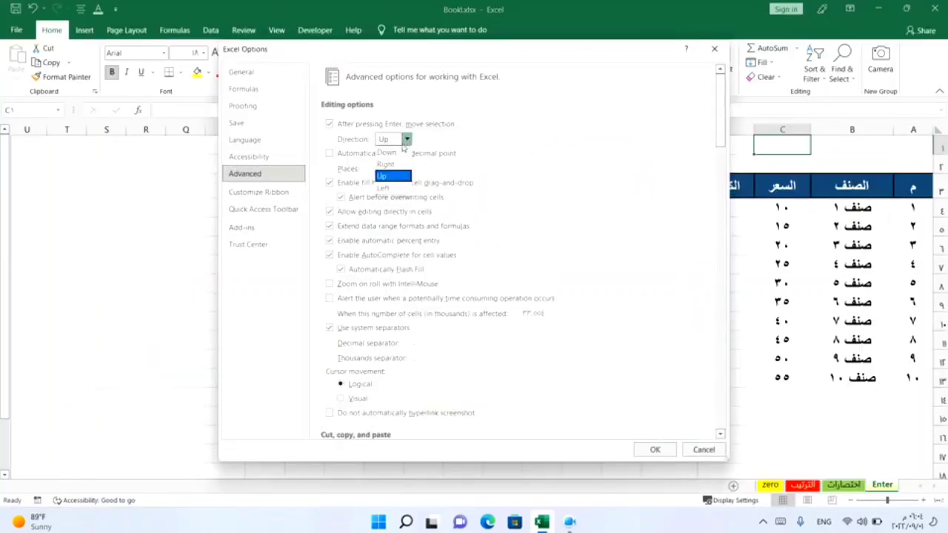
click(391, 148)
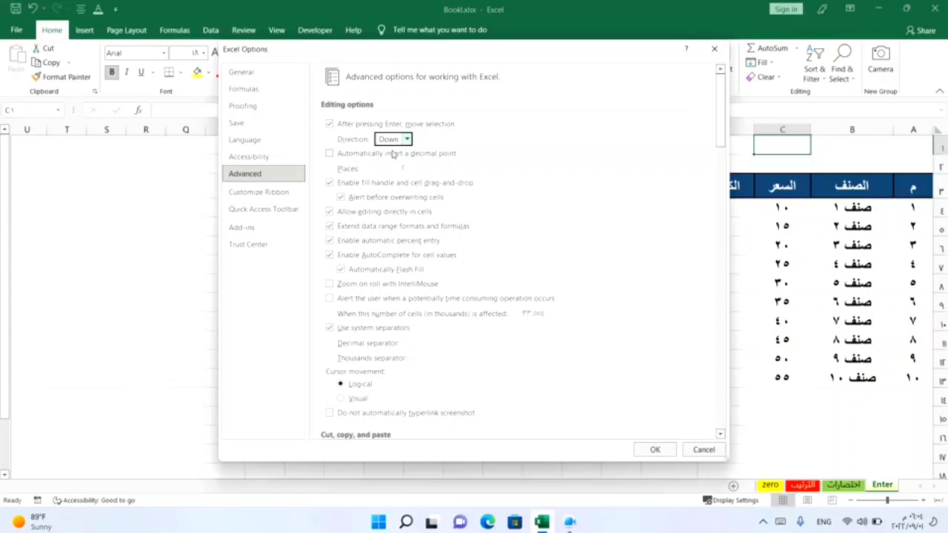
click(655, 450)
click(557, 219)
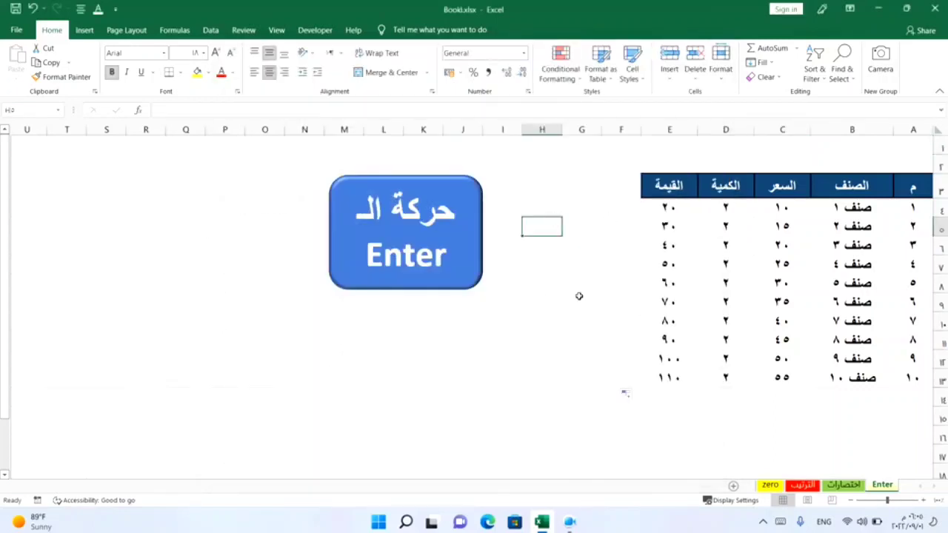
key(Return)
key(Return)
key(Return)
key(Return)
key(Return)
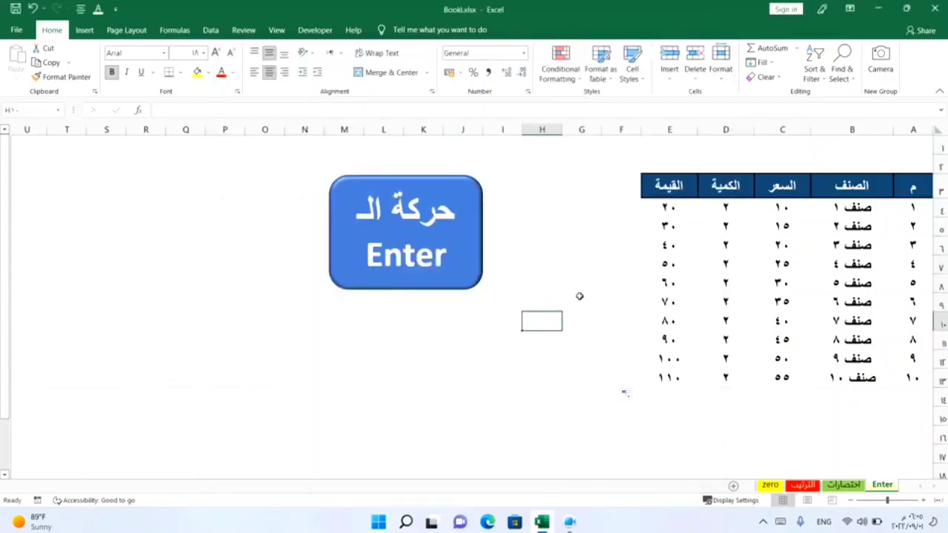
key(Return)
key(Return)
key(Return)
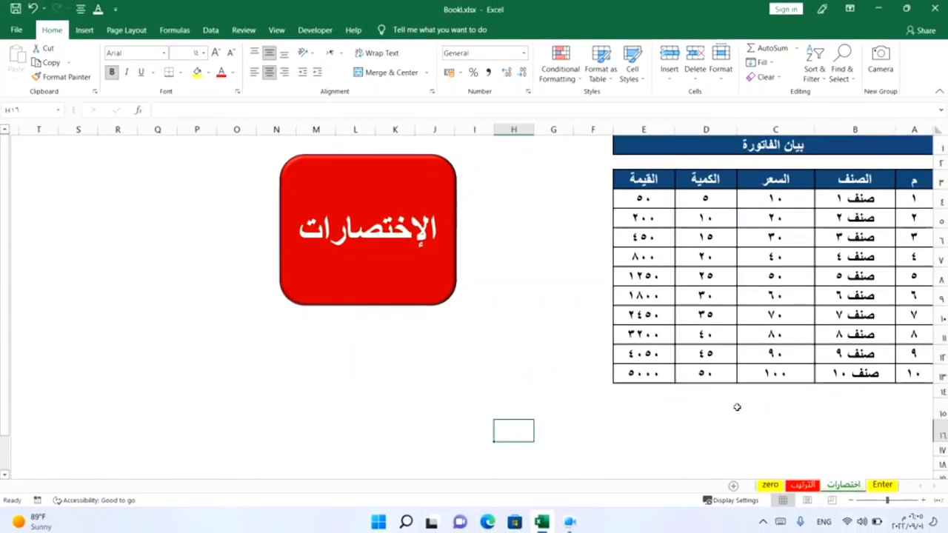
Type random test characters into H12 on the اختصارات sheet and erase the last two.
click(526, 350)
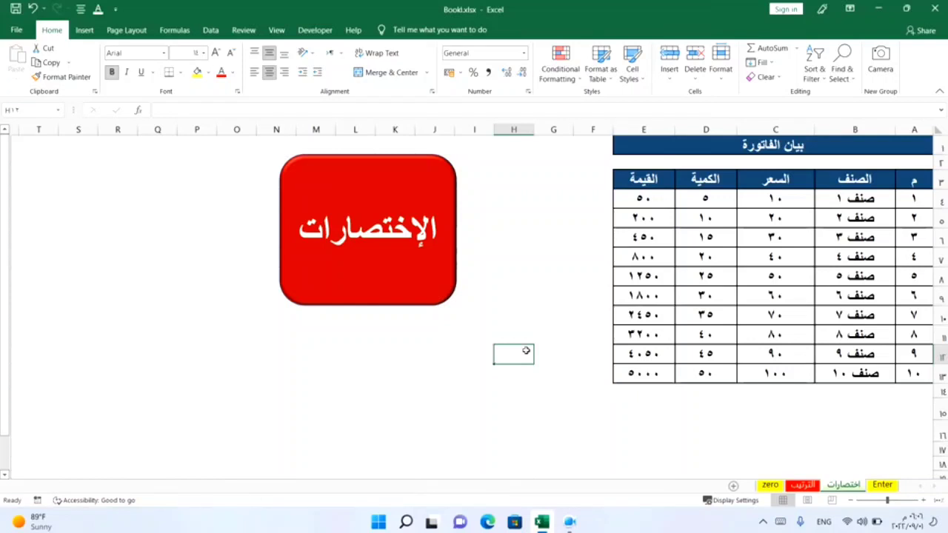
text(dhlklfdhglkfdhgghldkh)
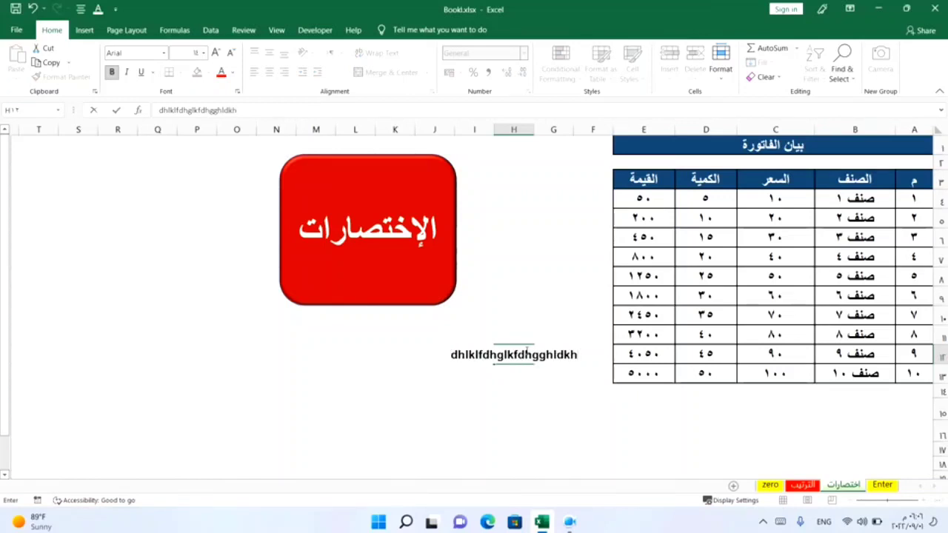
key(BackSpace)
key(BackSpace)
key(BackSpace)
key(BackSpace)
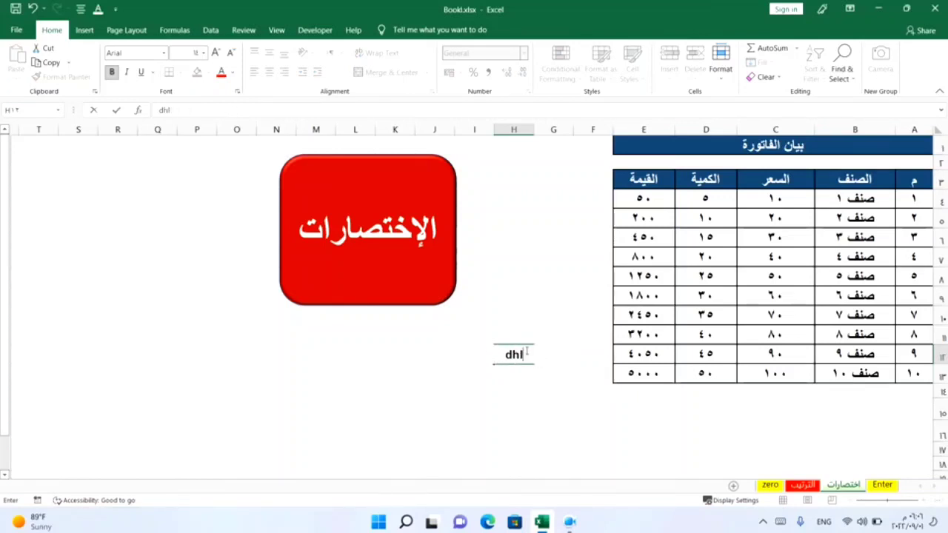
key(BackSpace)
key(BackSpace)
key(BackSpace)
click(465, 415)
click(689, 405)
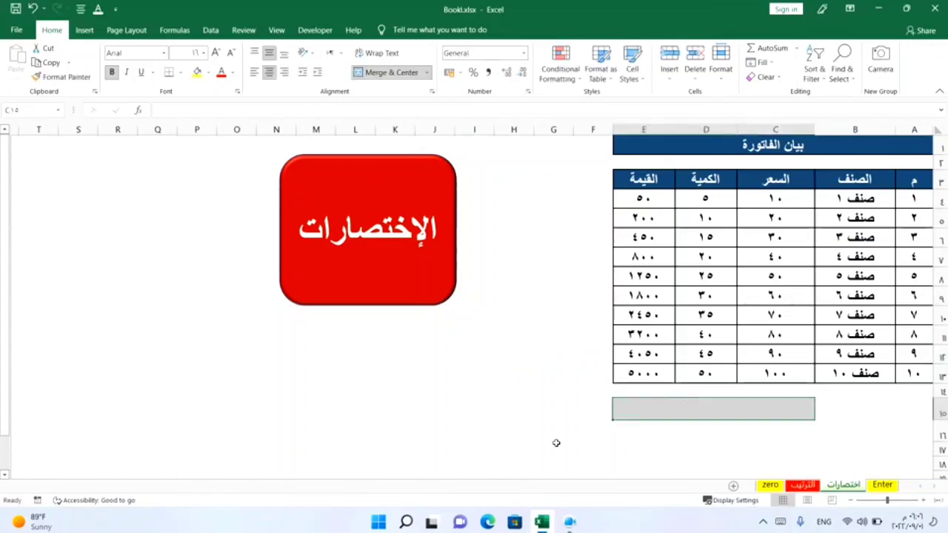
text(j)
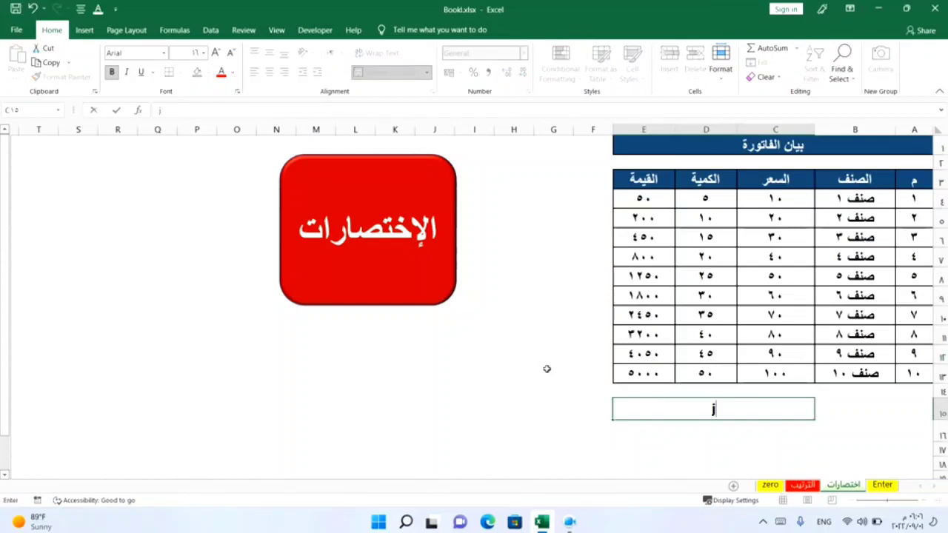
key(alt+shift)
text(ت)
key(Return)
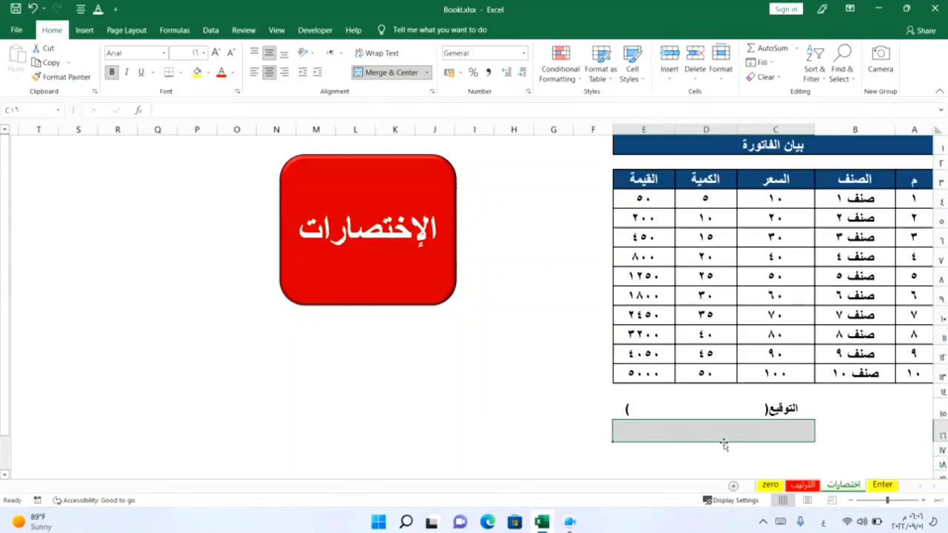
text(م)
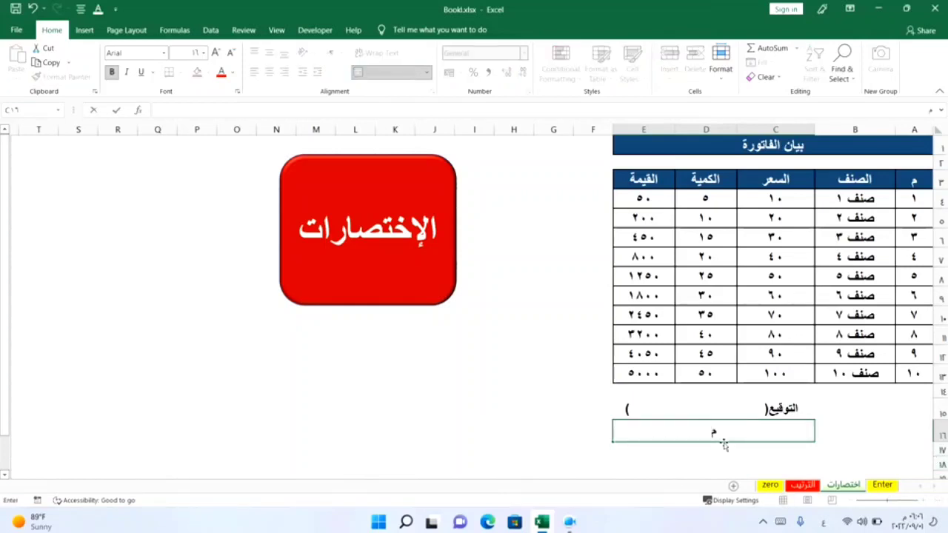
text(حاسب / احمد محمد على اسماعيل)
key(Return)
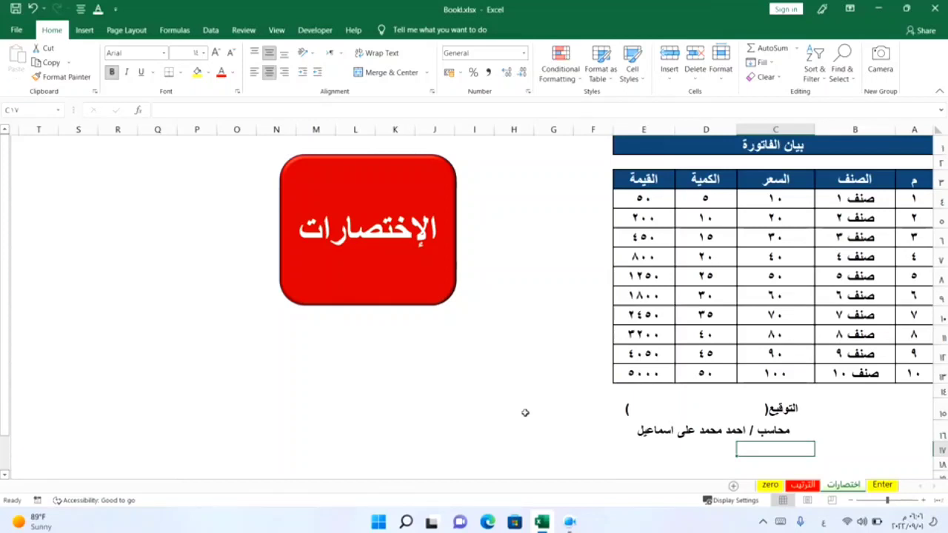
click(160, 299)
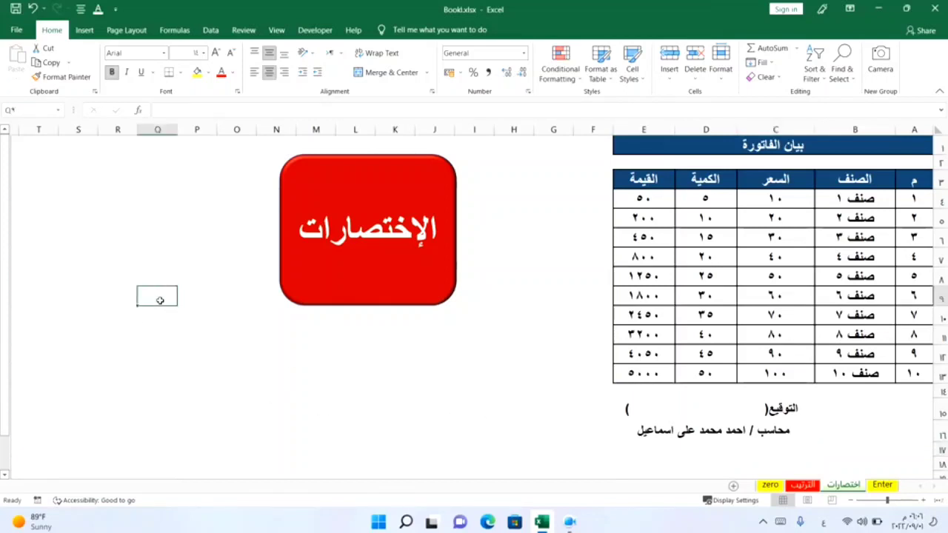
text(م)
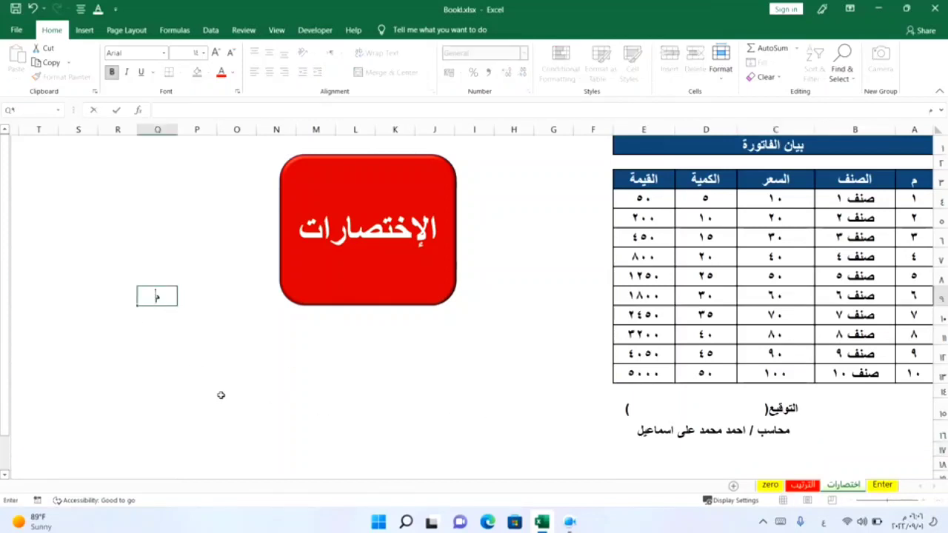
key(Return)
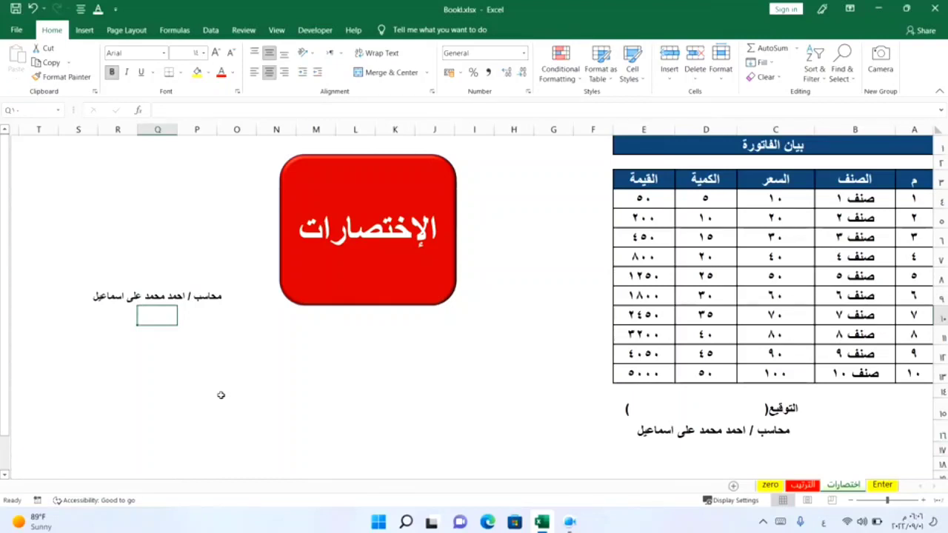
click(248, 372)
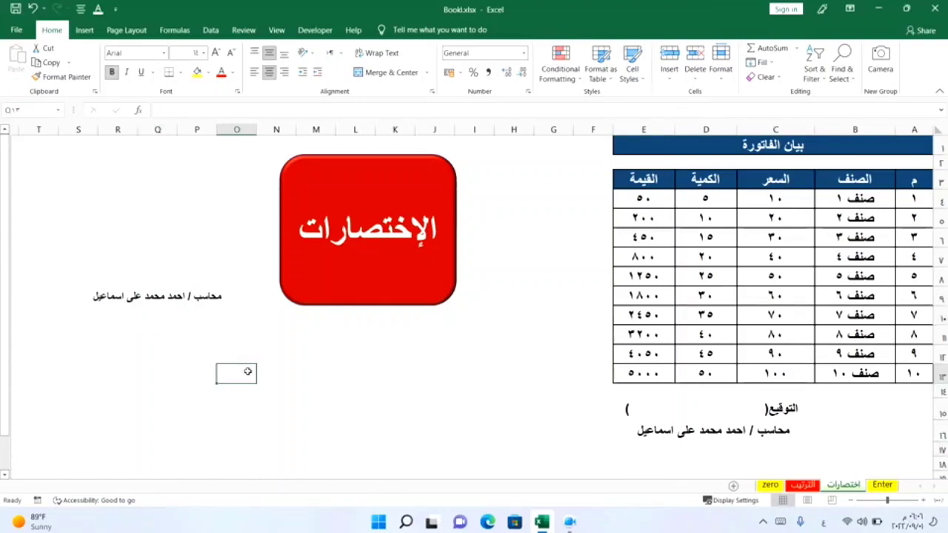
text(ت)
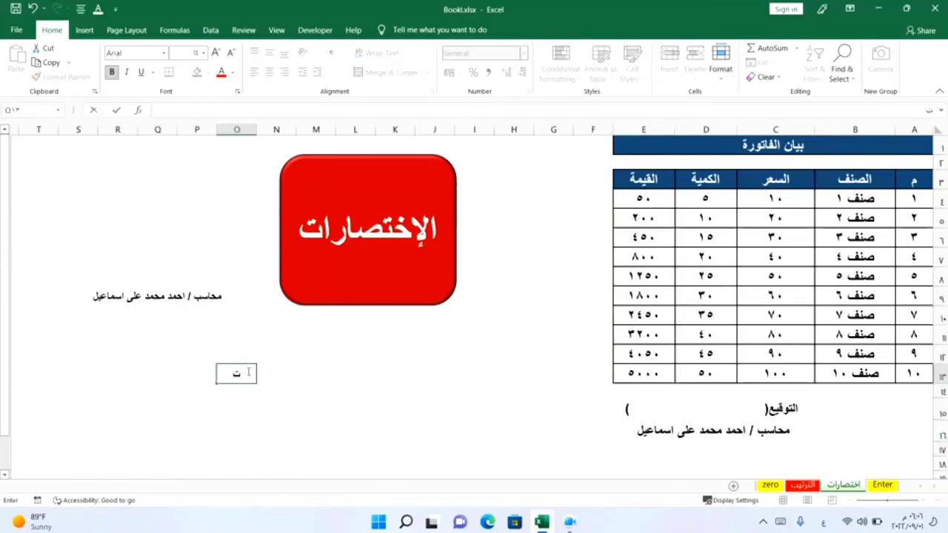
key(Return)
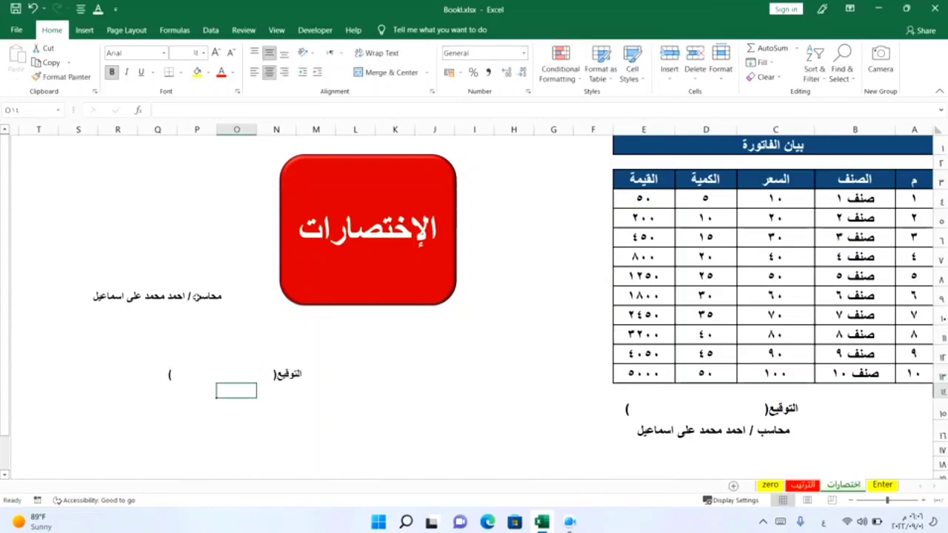
drag(222, 297, 225, 390)
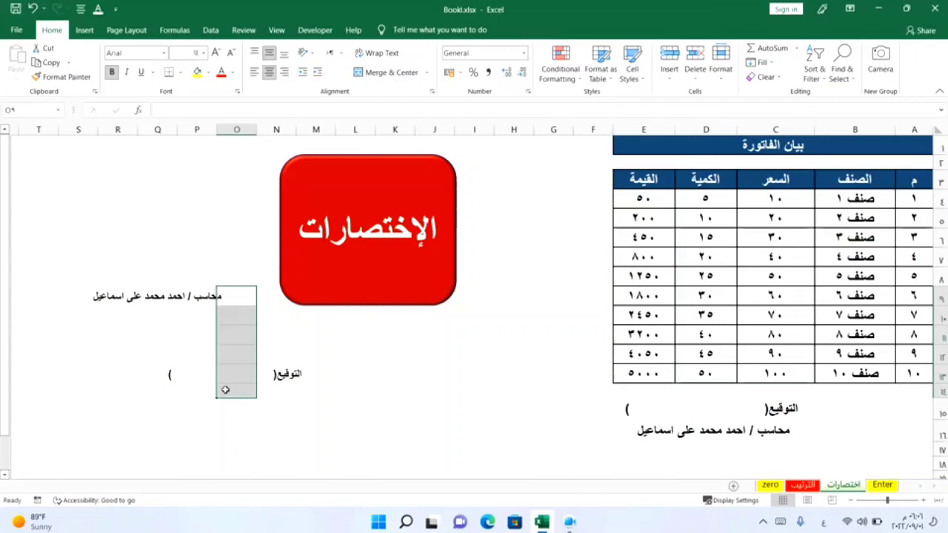
mouse_move(264, 298)
mouse_down()
mouse_move(108, 406)
mouse_move(718, 424)
mouse_up()
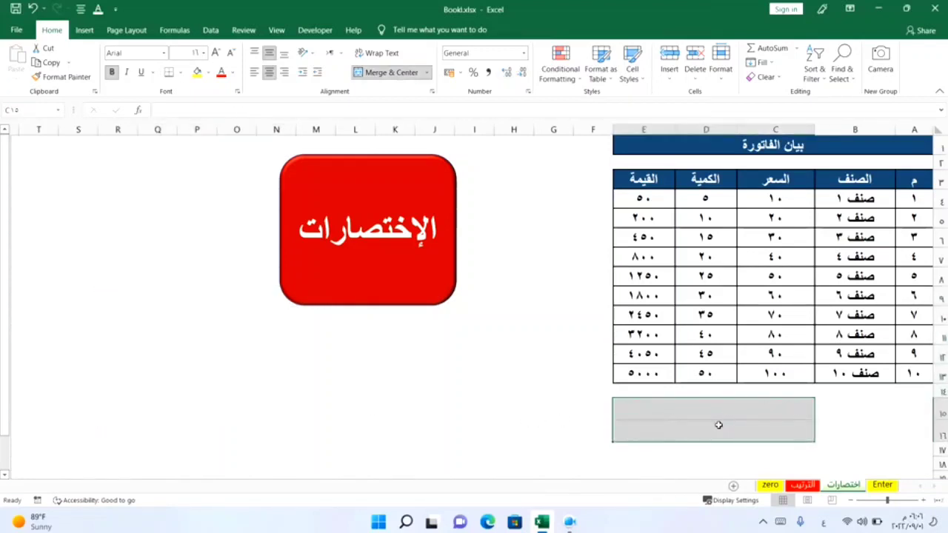
Remove the م abbreviation entry from Excel's AutoCorrect replacement list.
click(637, 412)
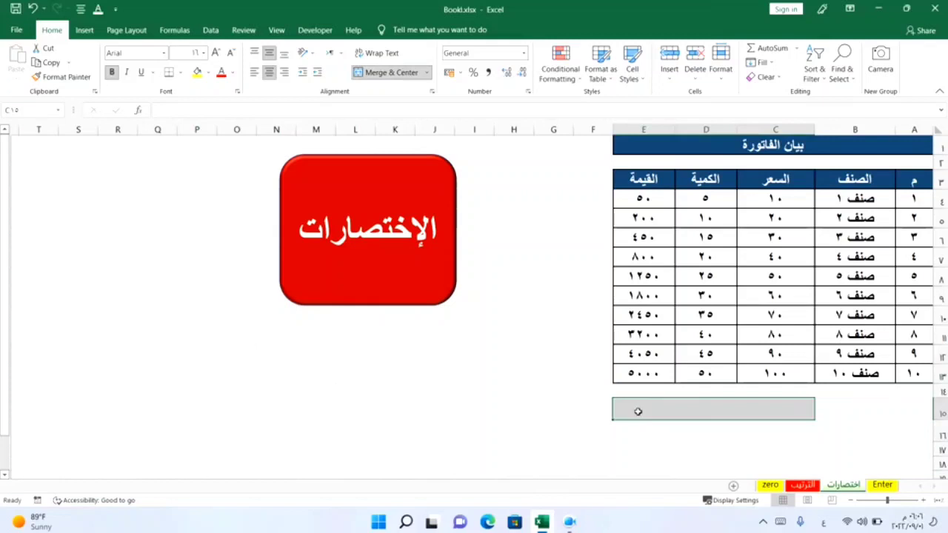
click(485, 404)
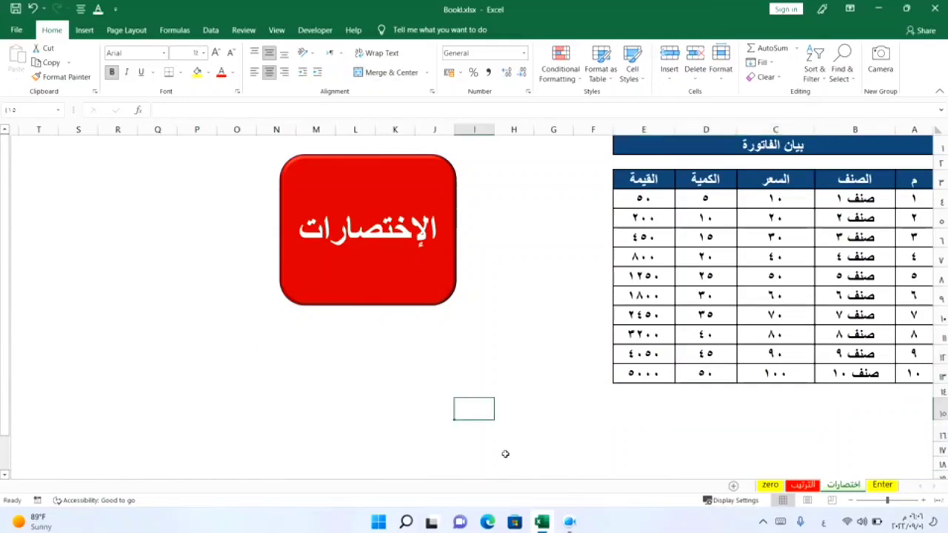
click(18, 31)
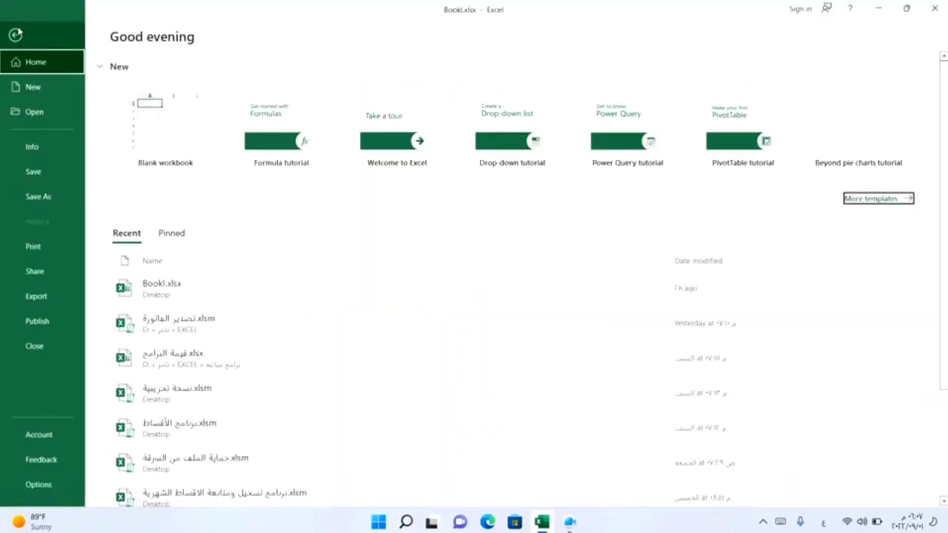
click(39, 485)
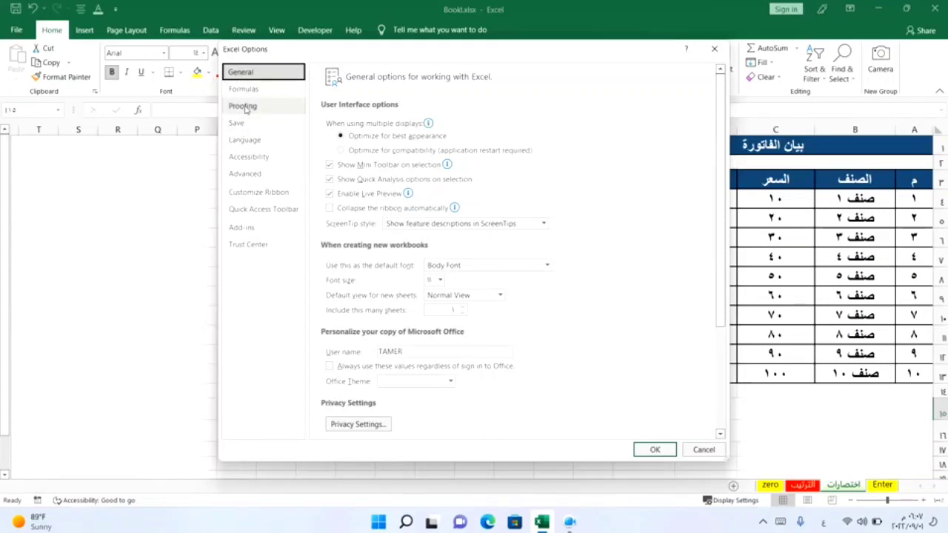
click(245, 107)
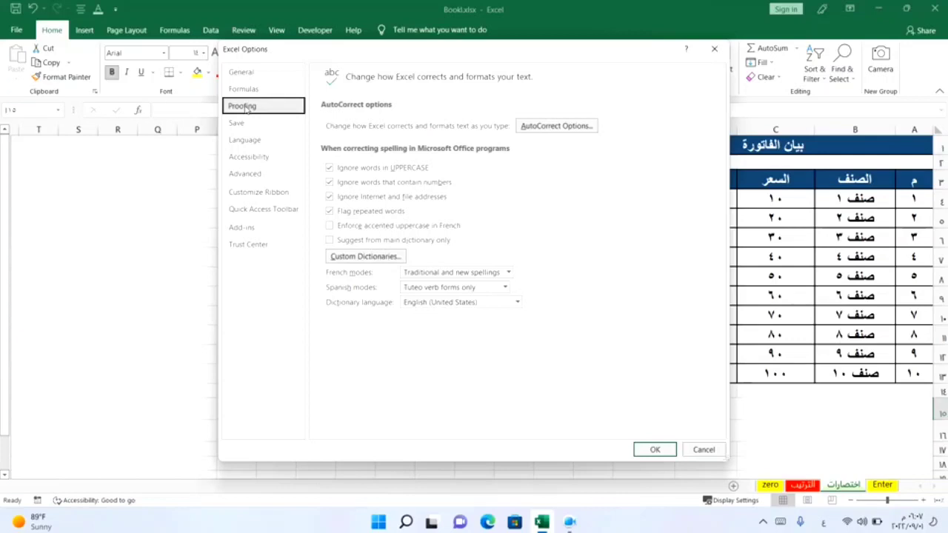
click(551, 127)
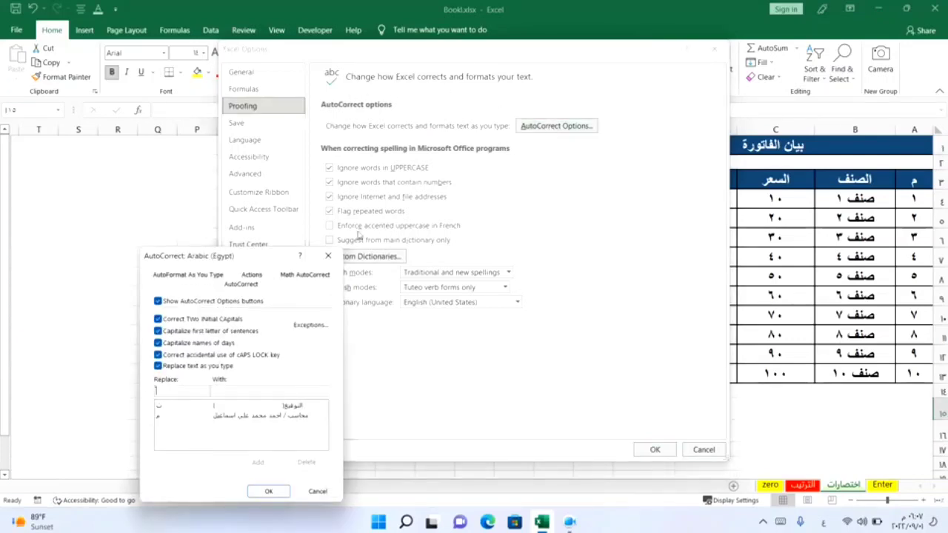
click(230, 415)
click(307, 461)
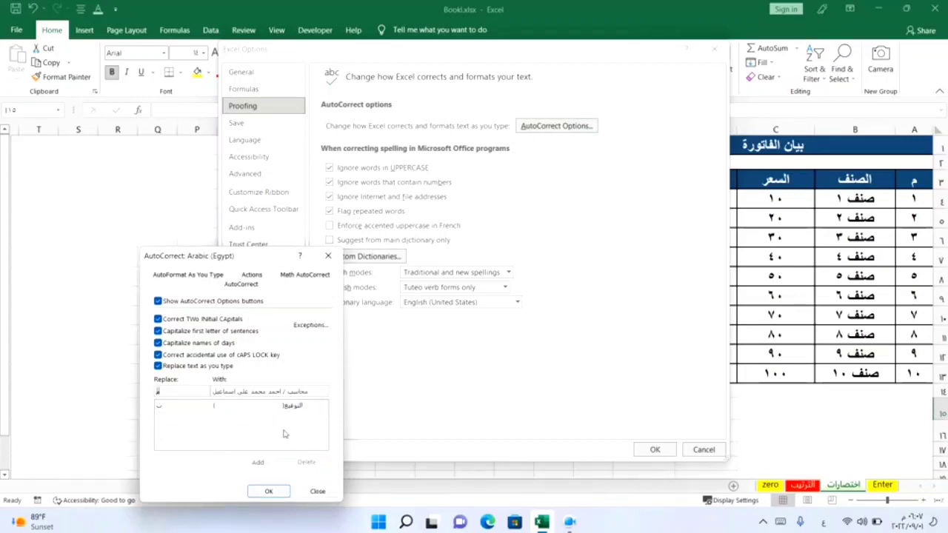
click(283, 408)
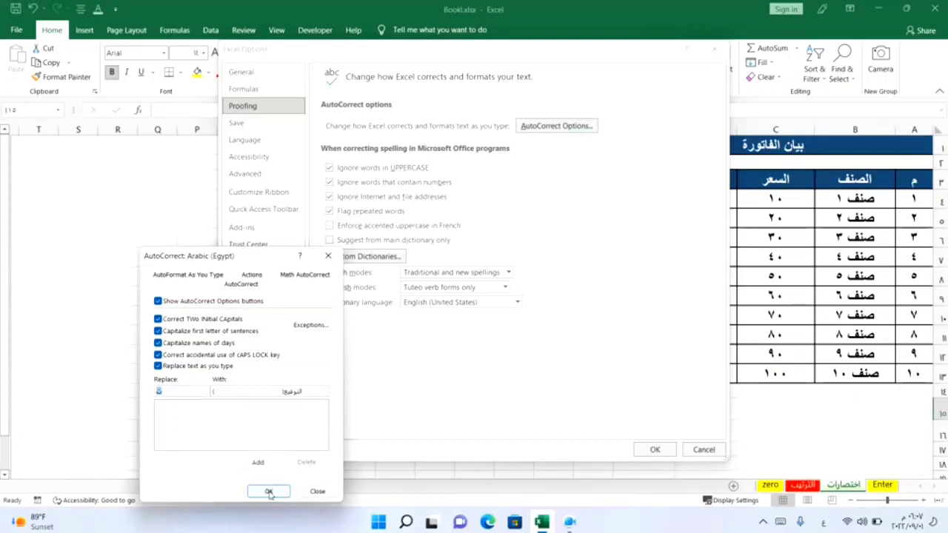
click(269, 492)
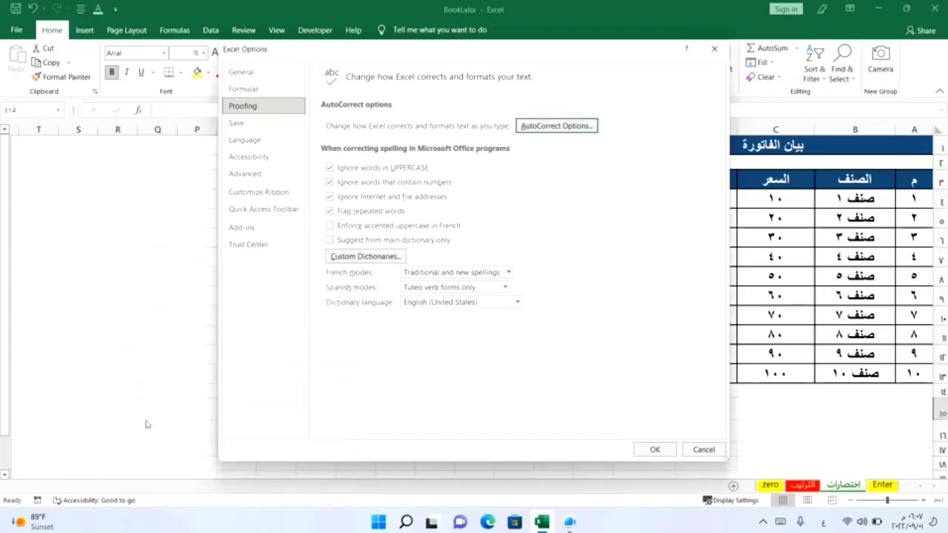
click(655, 449)
Add an AutoCorrect entry that replaces ع with a person's full name.
click(533, 432)
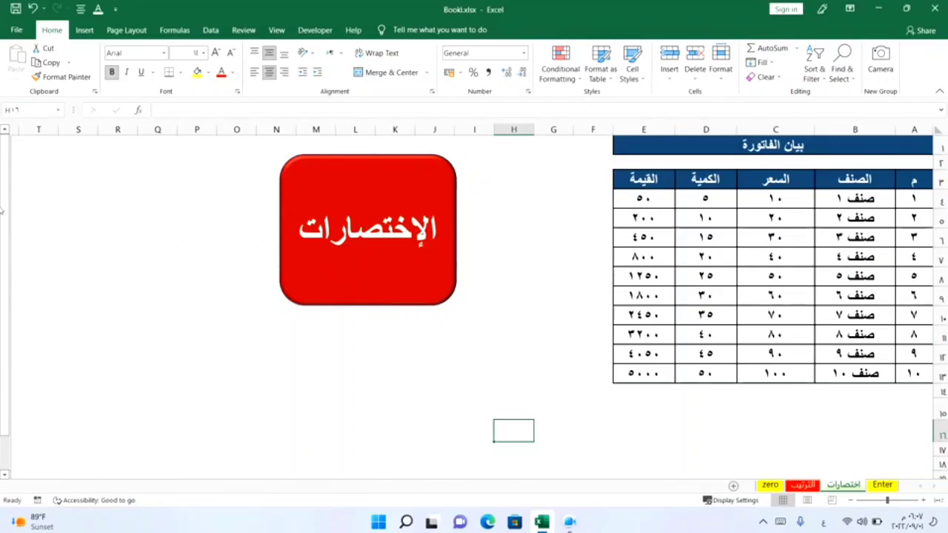
click(18, 30)
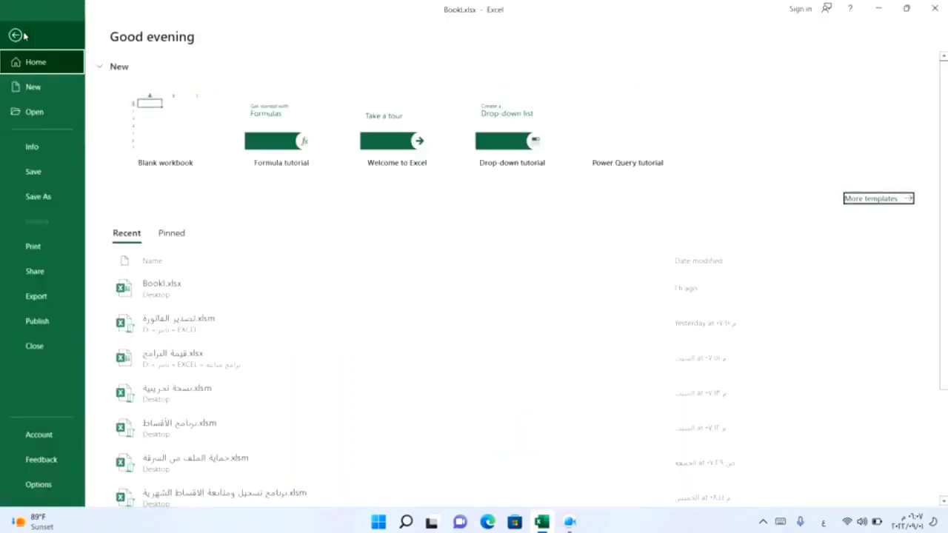
click(43, 492)
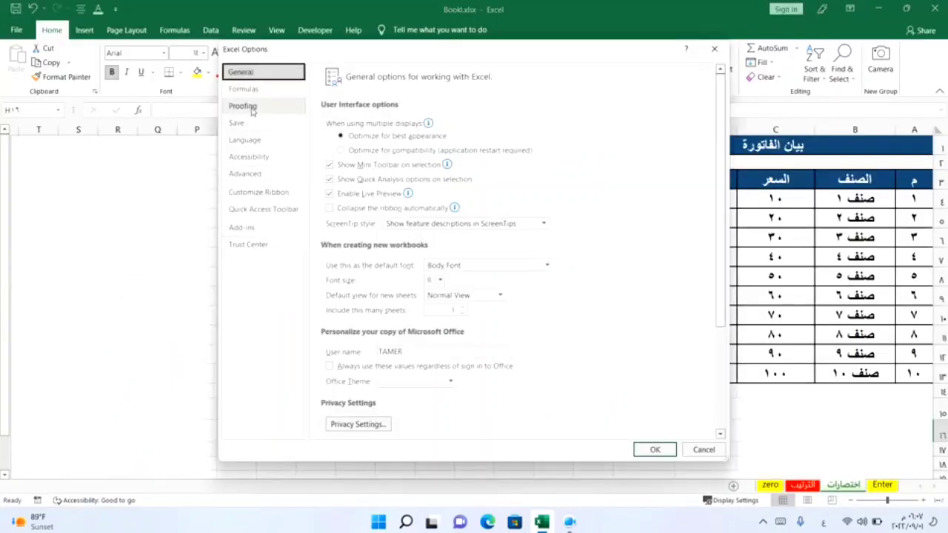
click(251, 107)
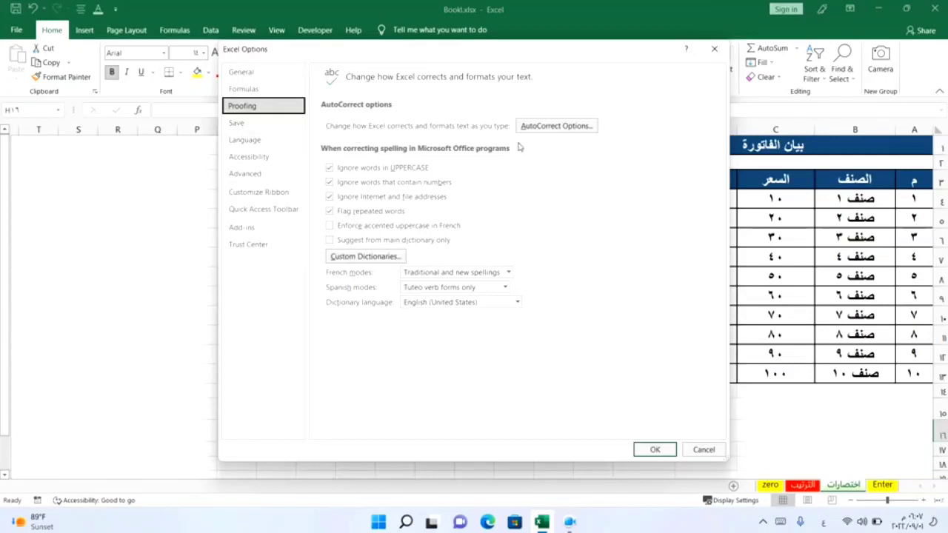
click(550, 127)
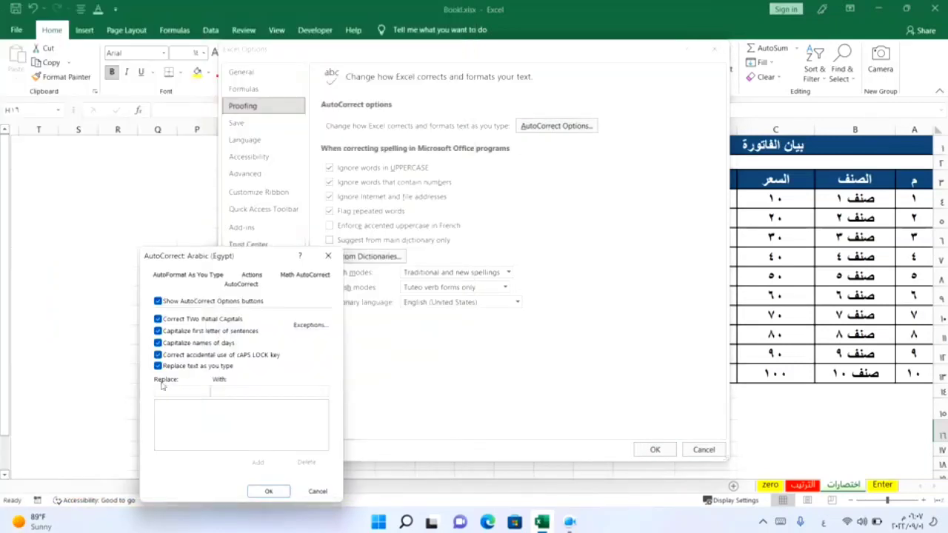
click(191, 392)
text(الد)
text( محمد)
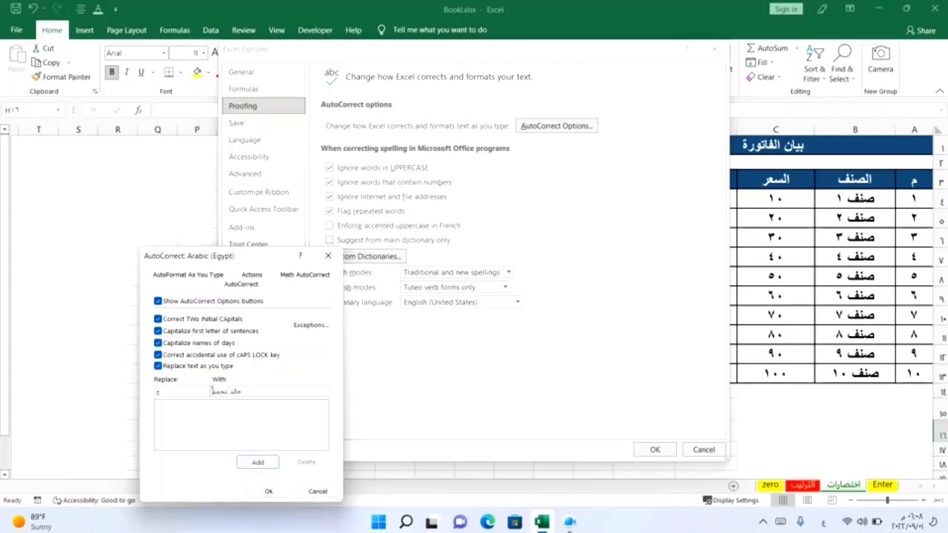
text( احمد ف)
text(ريد)
click(257, 462)
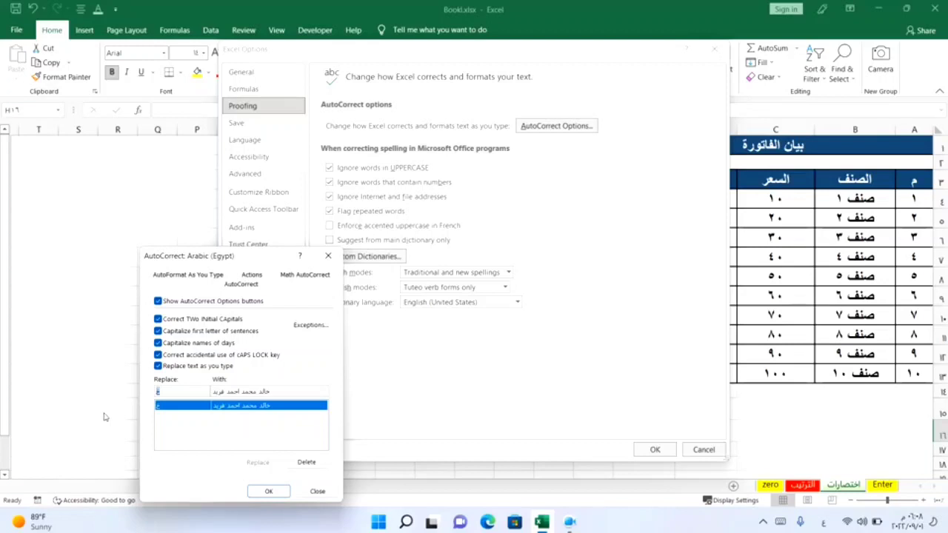
click(269, 491)
Type the خ shortcut in the merged cell below the price table so it expands to the full name.
click(647, 452)
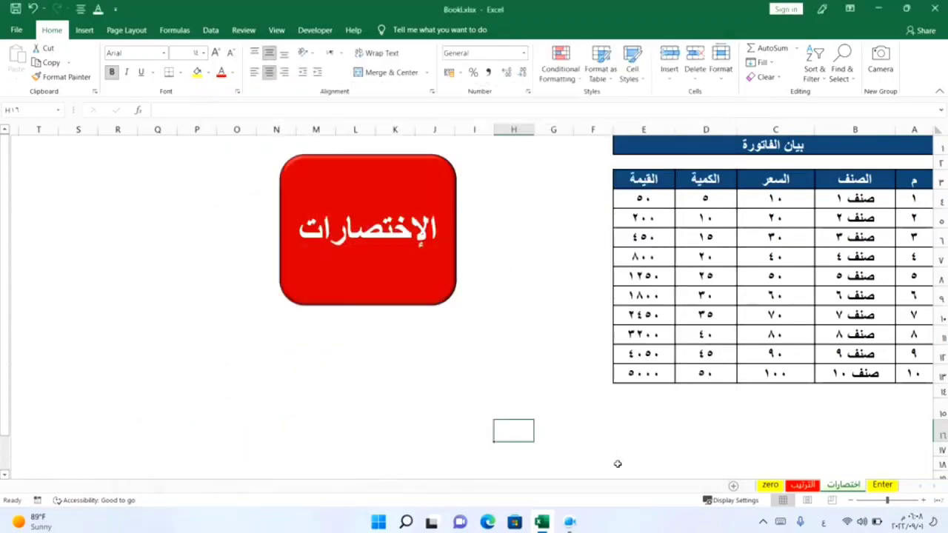
click(656, 408)
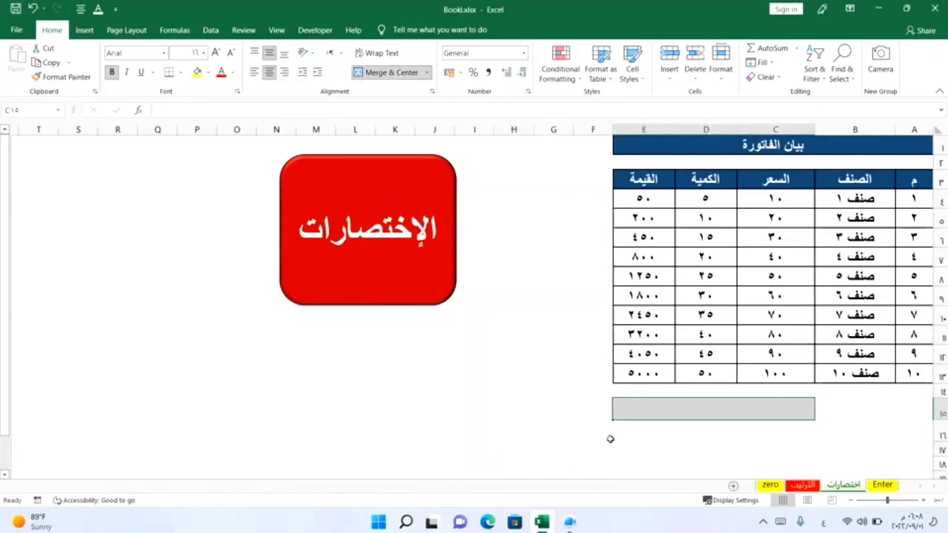
text(خ)
key(Return)
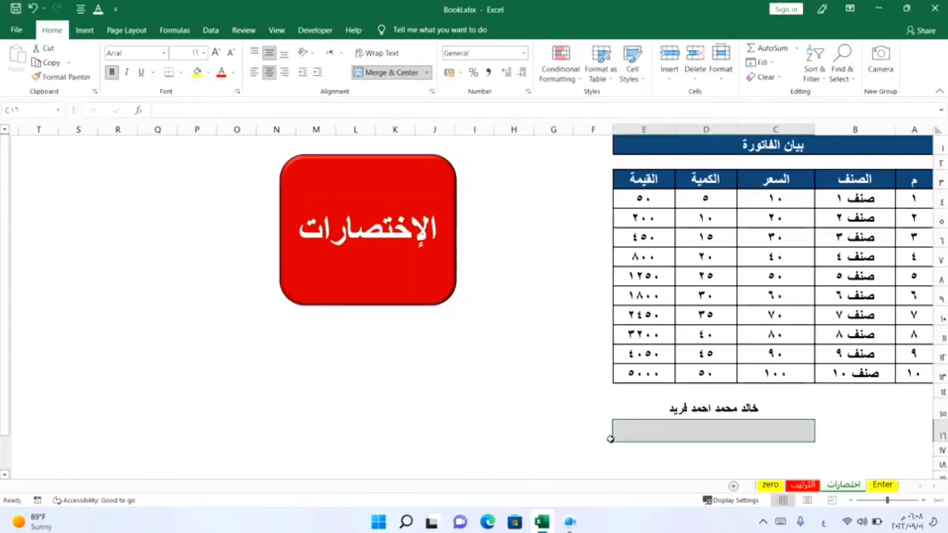
key(Tab)
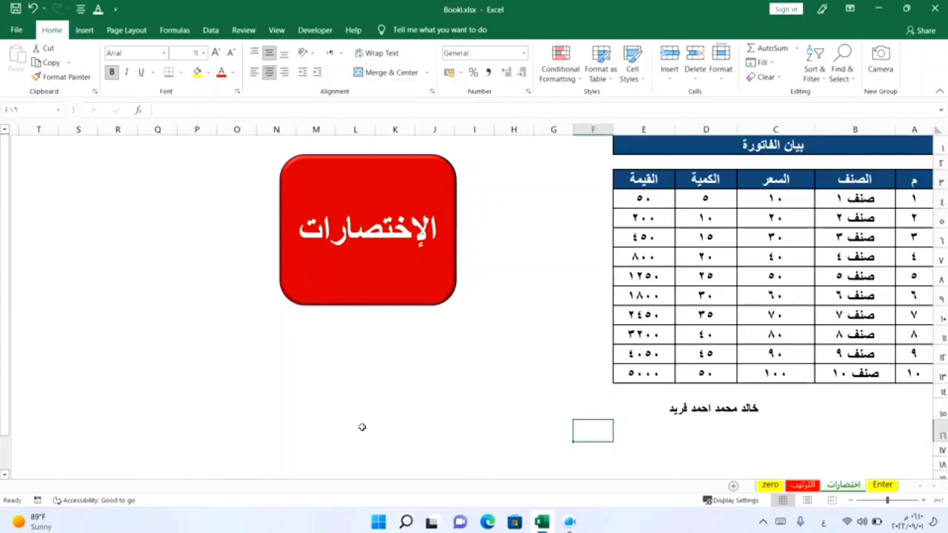
Enter the shortcut letter in cells P12 and R5 to place the full name there too.
click(198, 355)
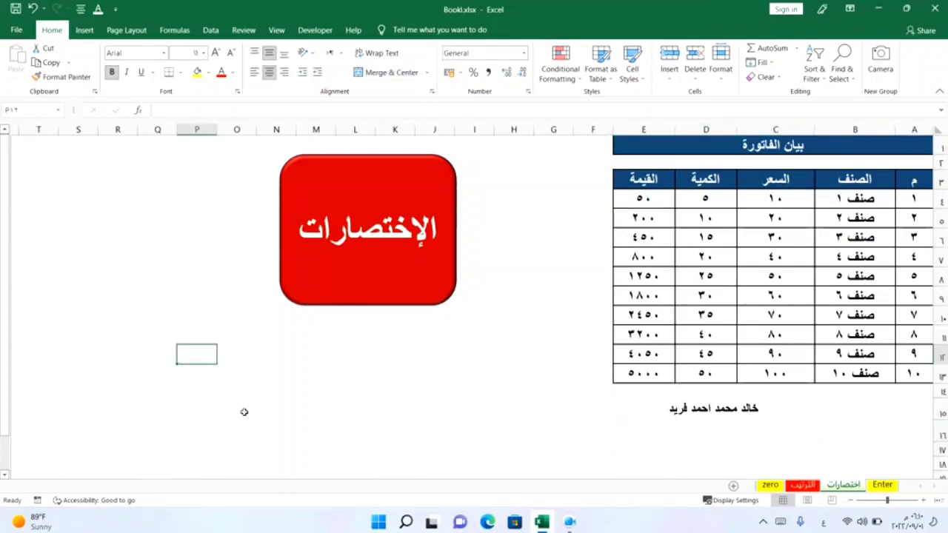
text(خ)
key(Return)
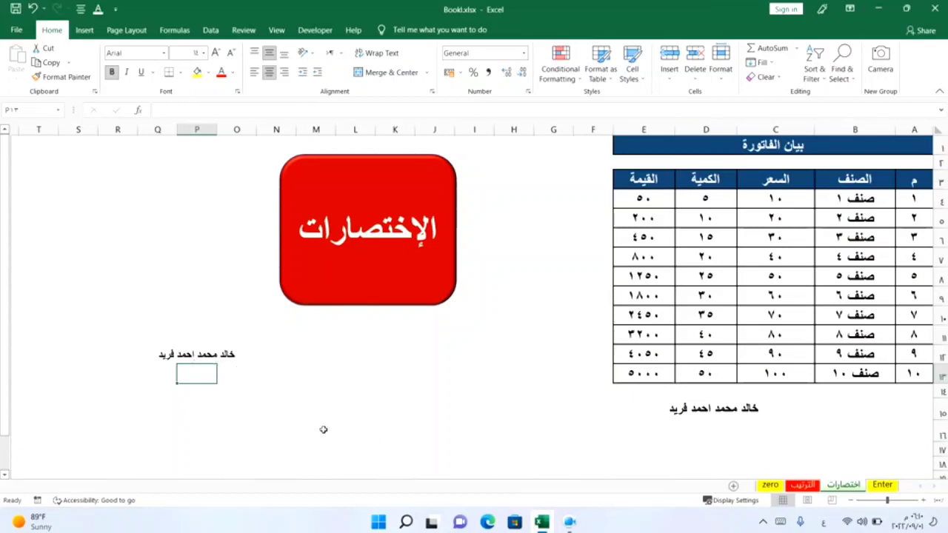
click(116, 221)
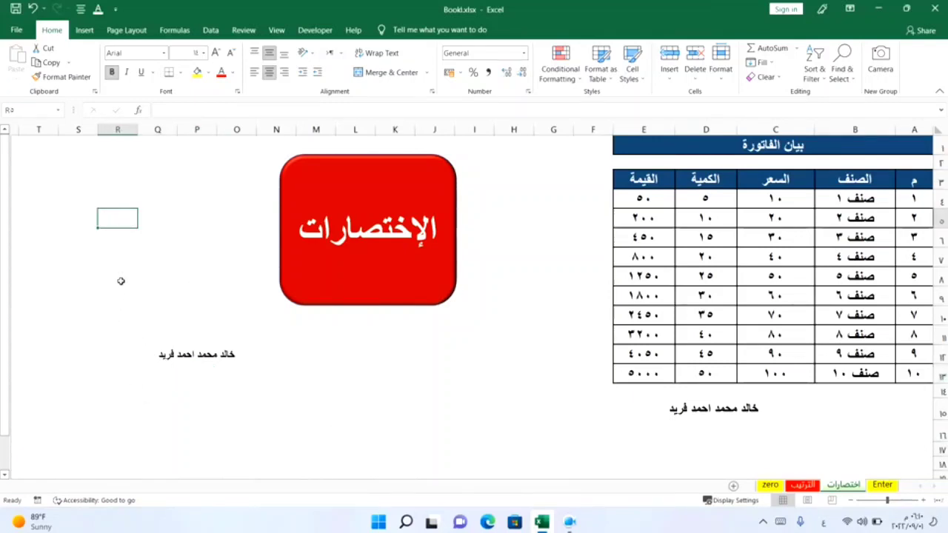
text(غ)
key(Return)
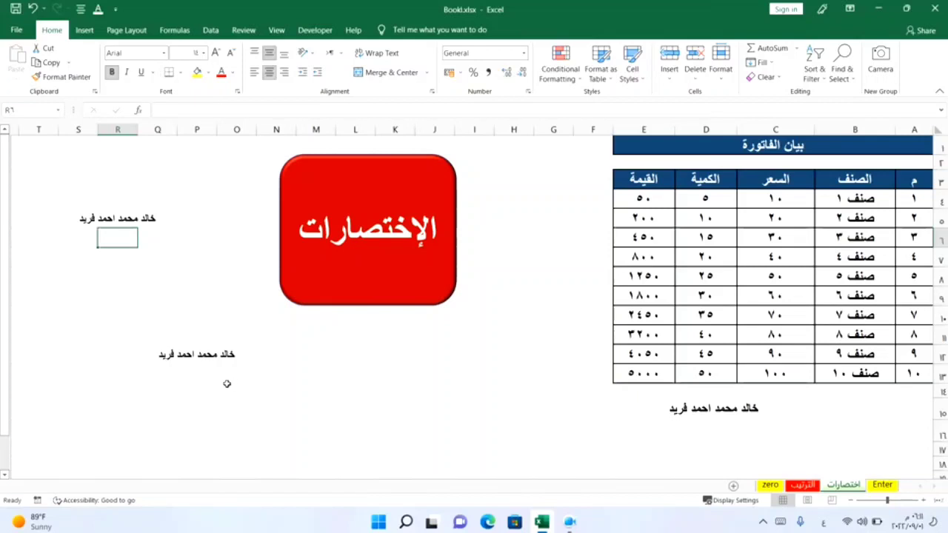
Select cells R8, T10 and J15 on the sheet.
click(113, 285)
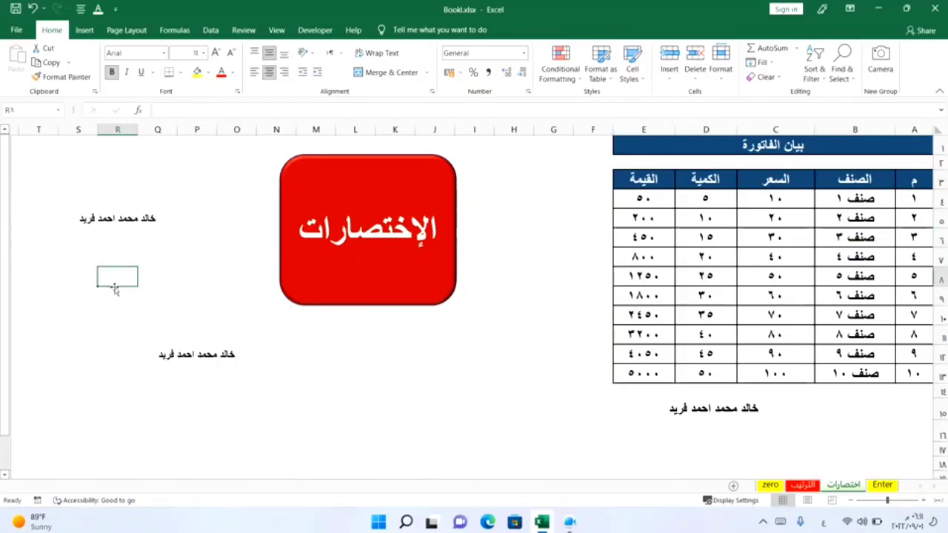
click(38, 310)
text(خ)
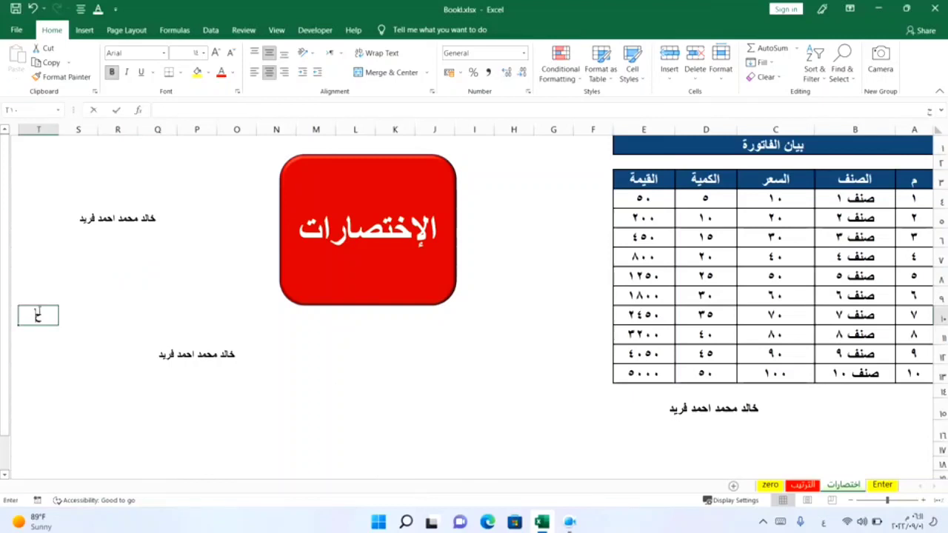
key(Return)
click(39, 312)
click(434, 409)
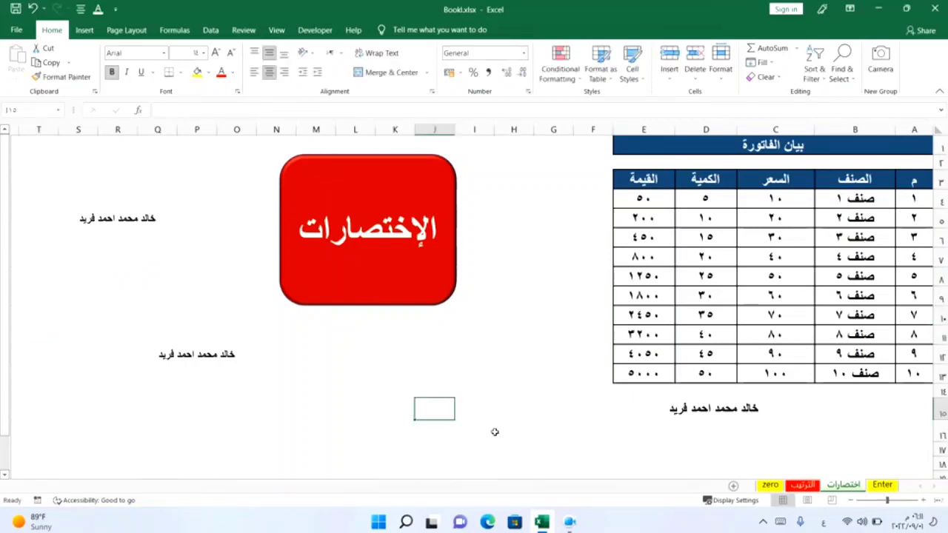
click(16, 30)
Add an AutoCorrect entry replacing م with the second person's full name.
click(37, 486)
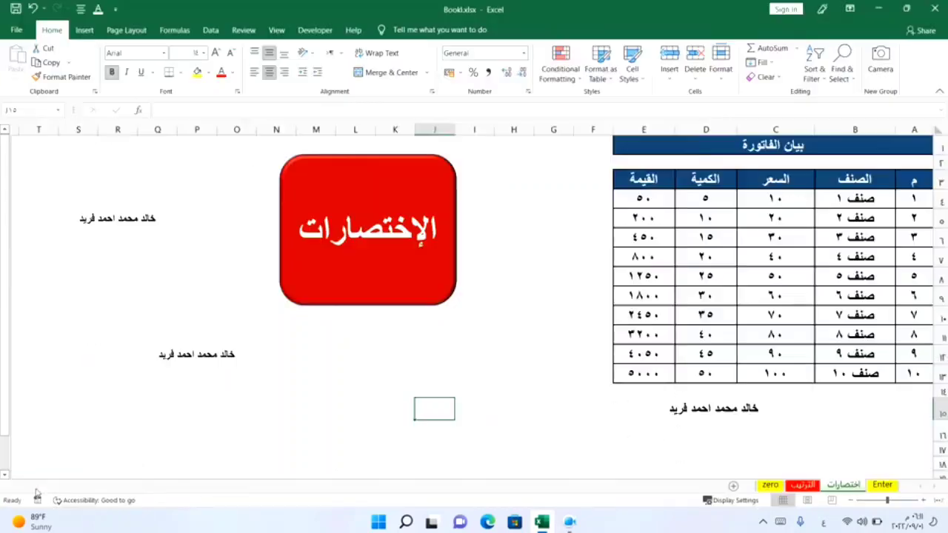
click(241, 106)
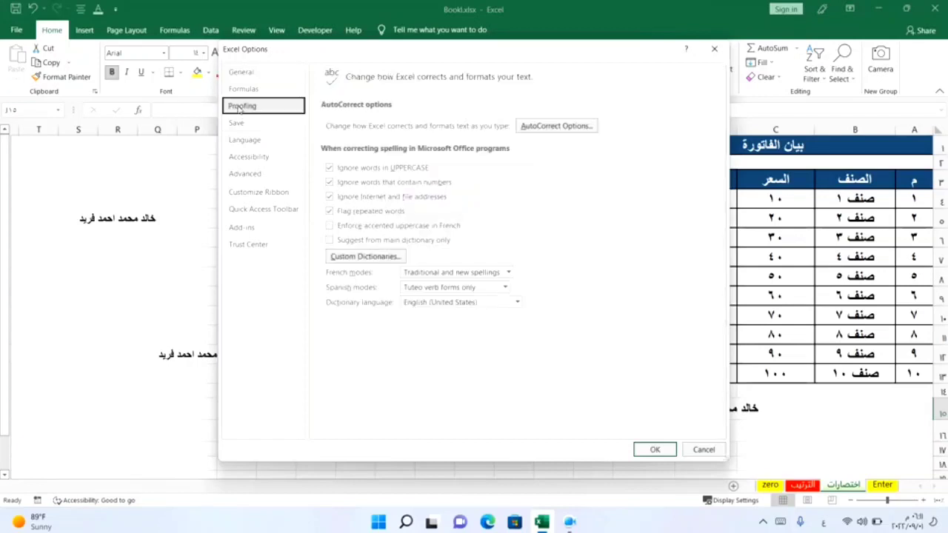
click(556, 126)
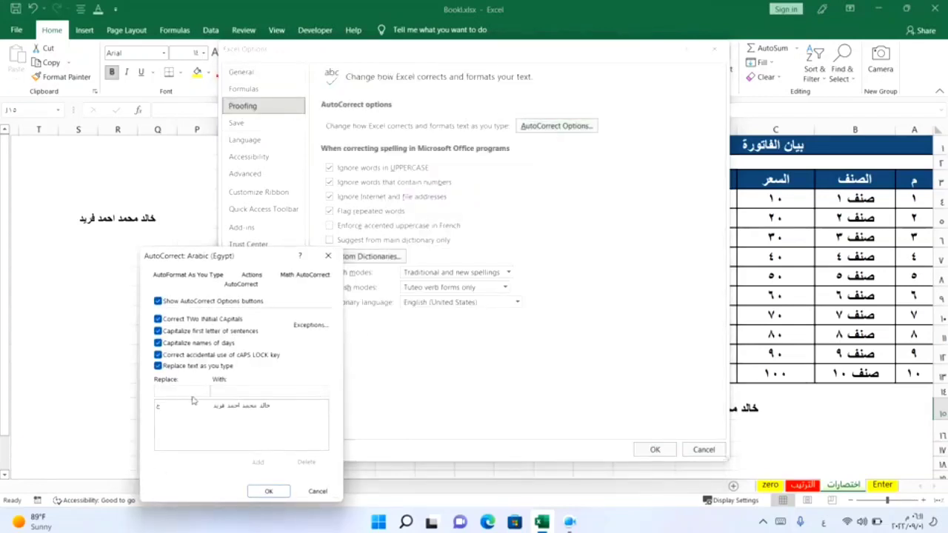
click(171, 393)
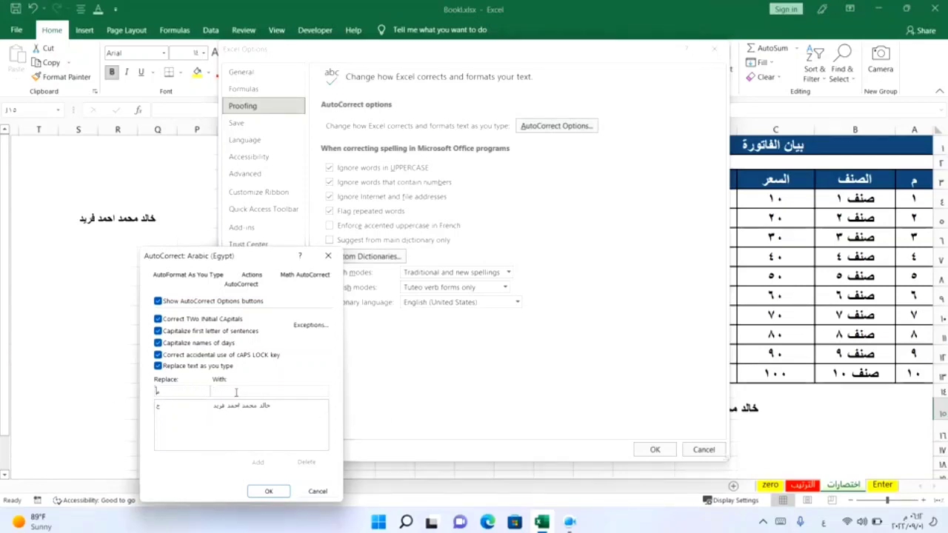
text(محمد)
text( احمد)
text( محمد ربيع)
click(257, 462)
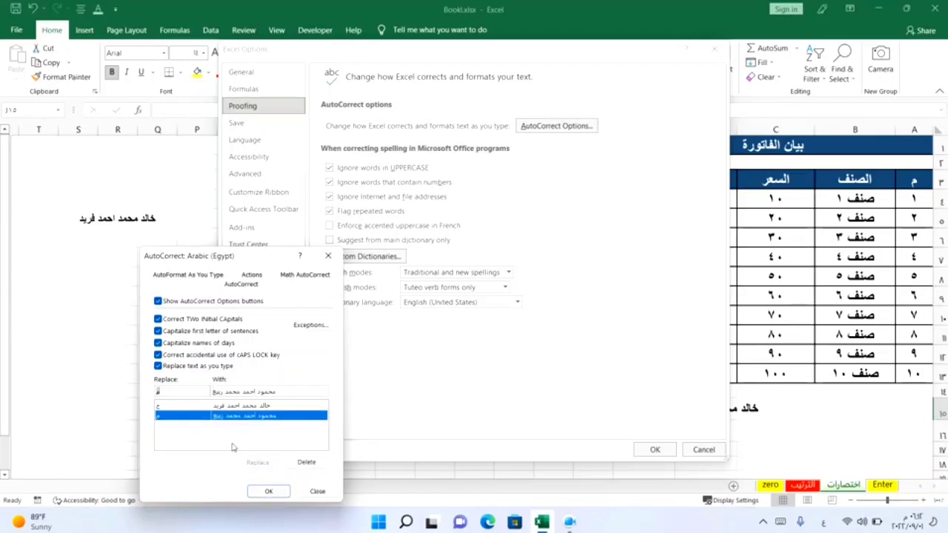
click(269, 493)
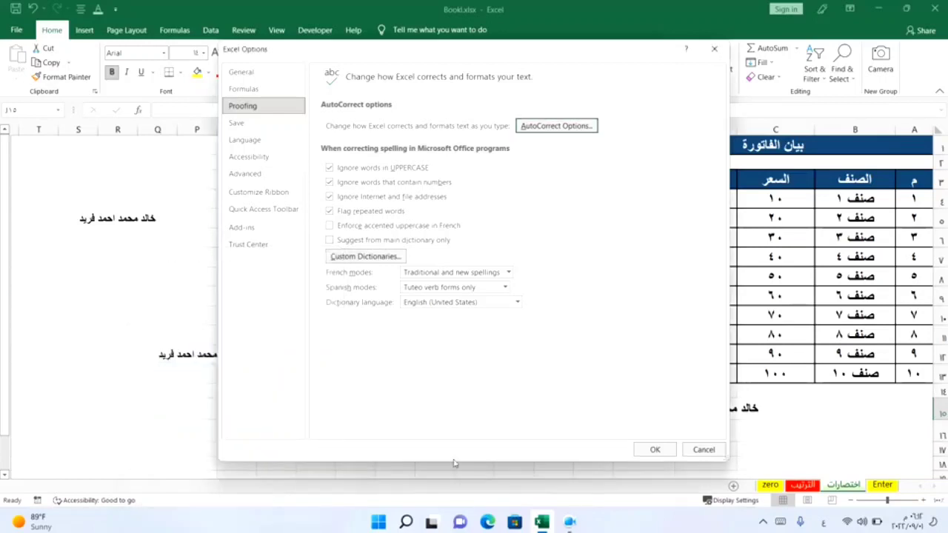
click(655, 450)
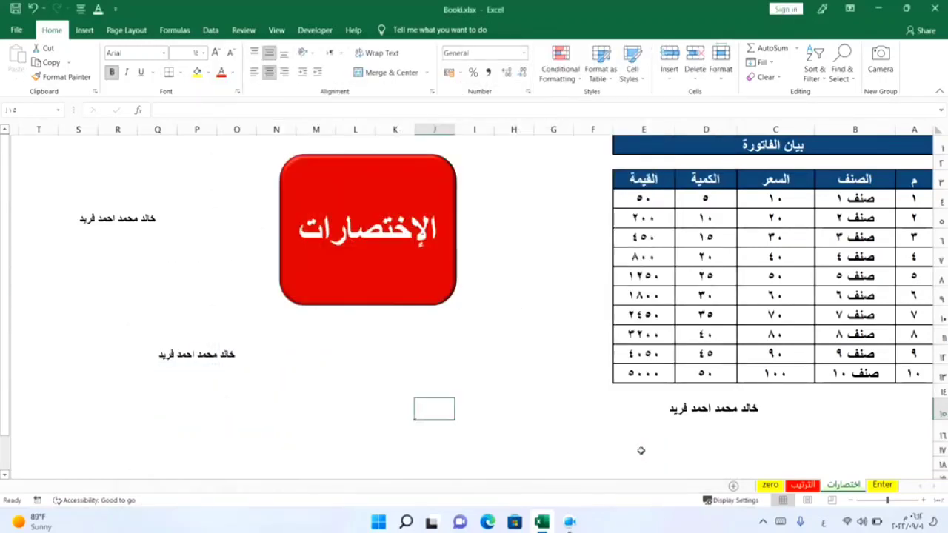
Type م in H12 so it expands to the second full name.
click(506, 356)
text(م)
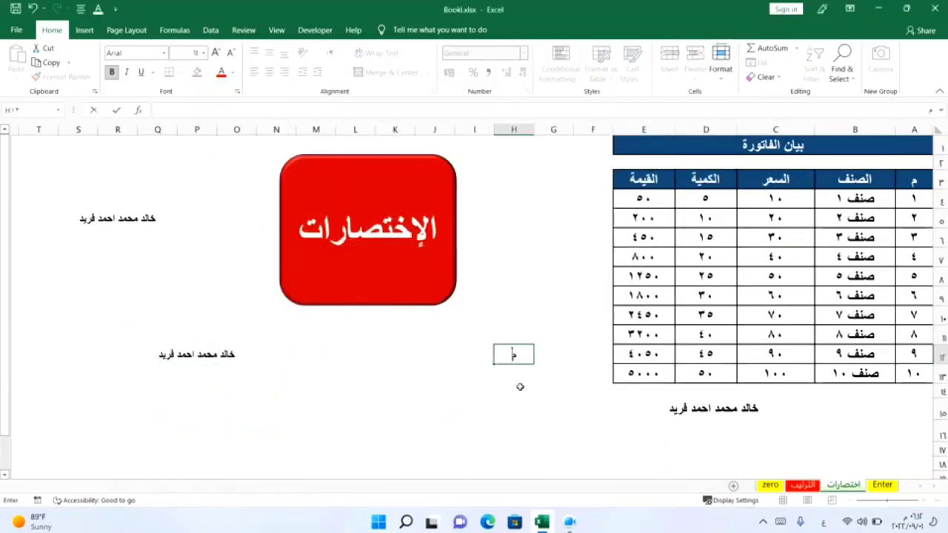
key(Return)
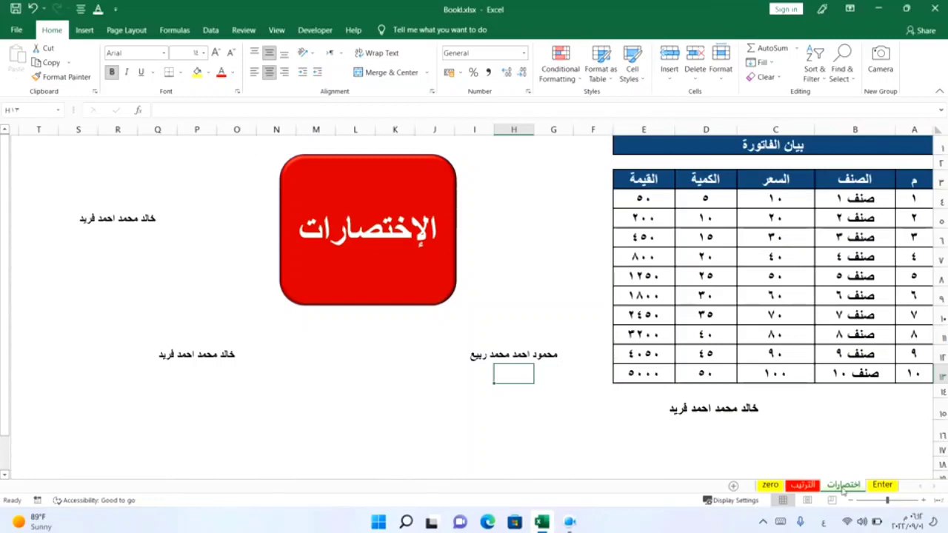
click(803, 486)
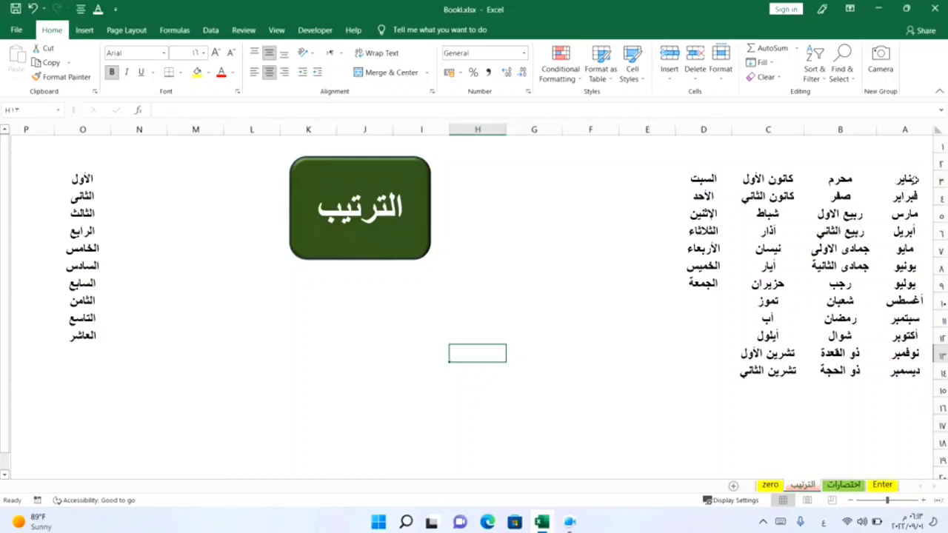
Clear A3:D14, enter يناير in A3 and fill the months down to A14.
mouse_move(915, 182)
mouse_down()
mouse_move(704, 318)
mouse_move(697, 376)
mouse_up()
key(Delete)
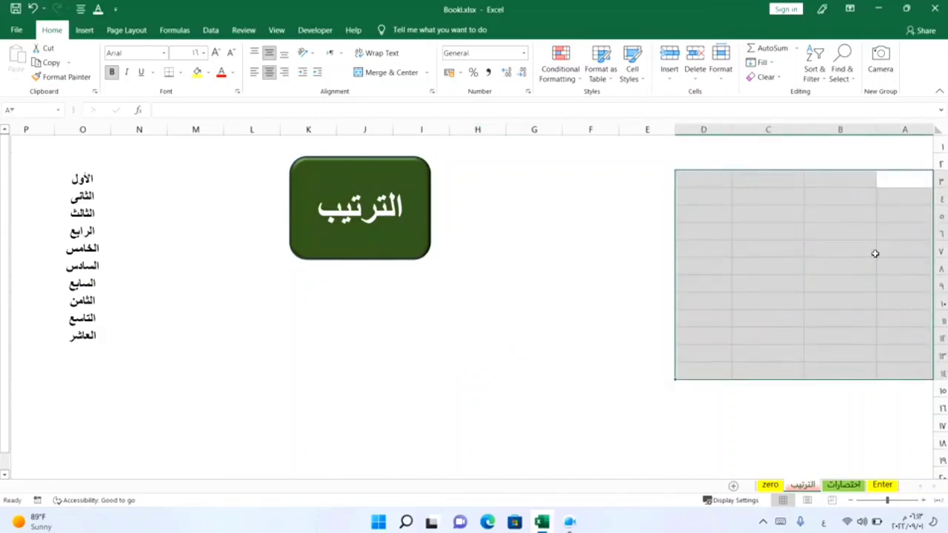
click(900, 182)
text(ين)
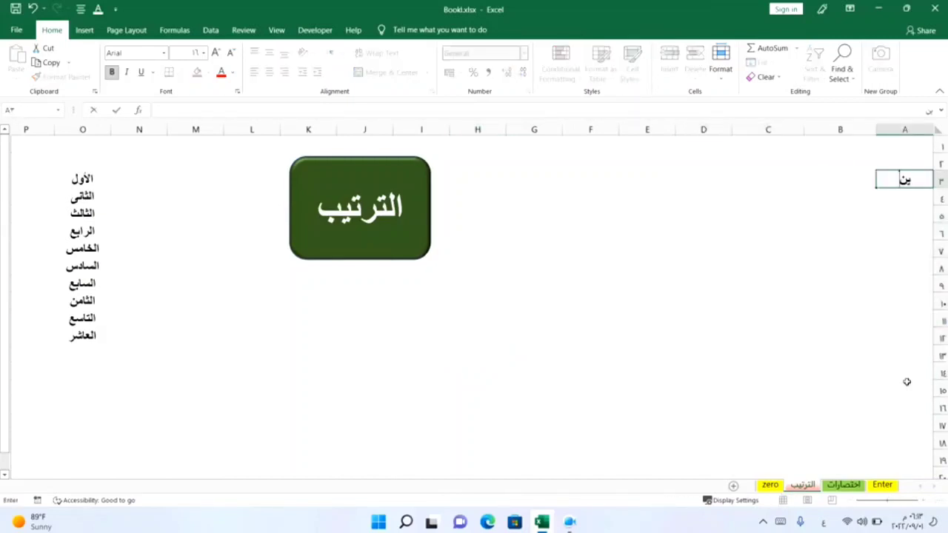
text(اير)
key(Return)
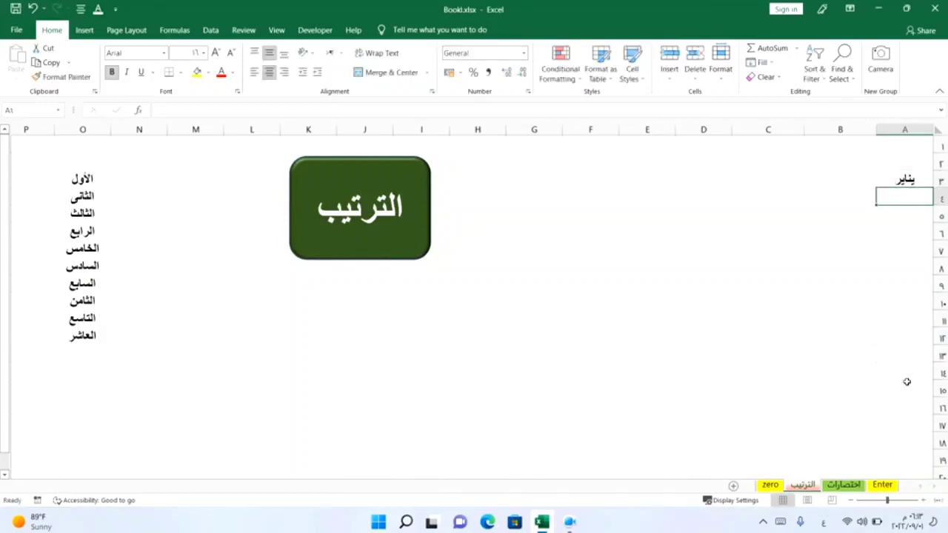
click(887, 180)
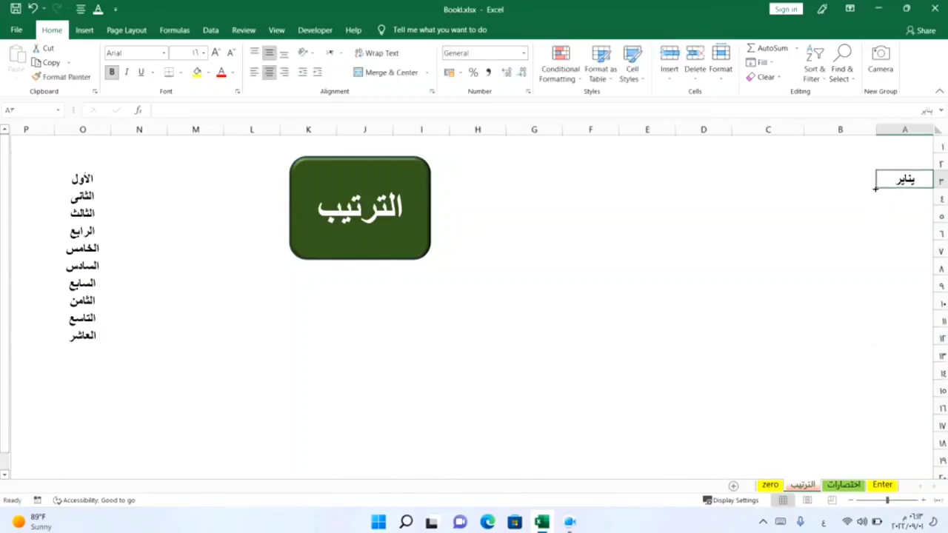
drag(877, 188, 887, 379)
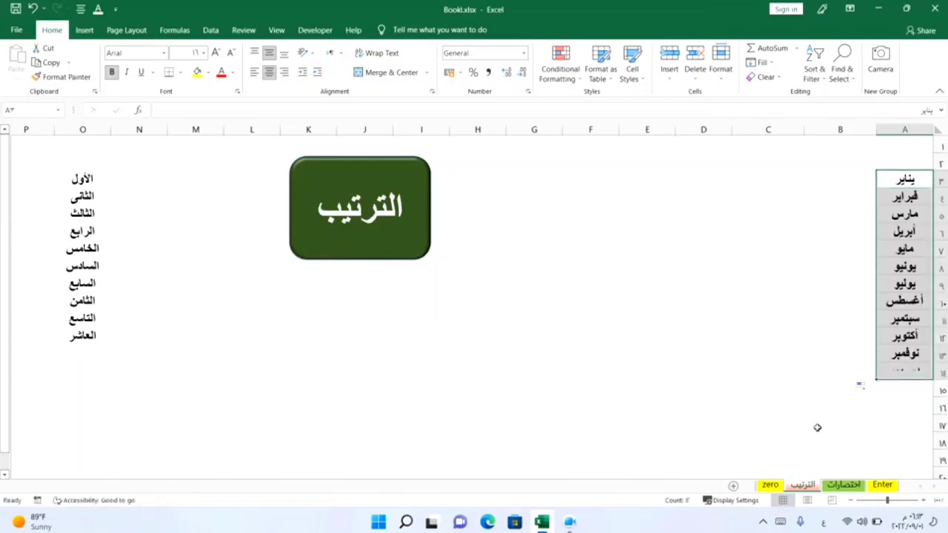
click(907, 429)
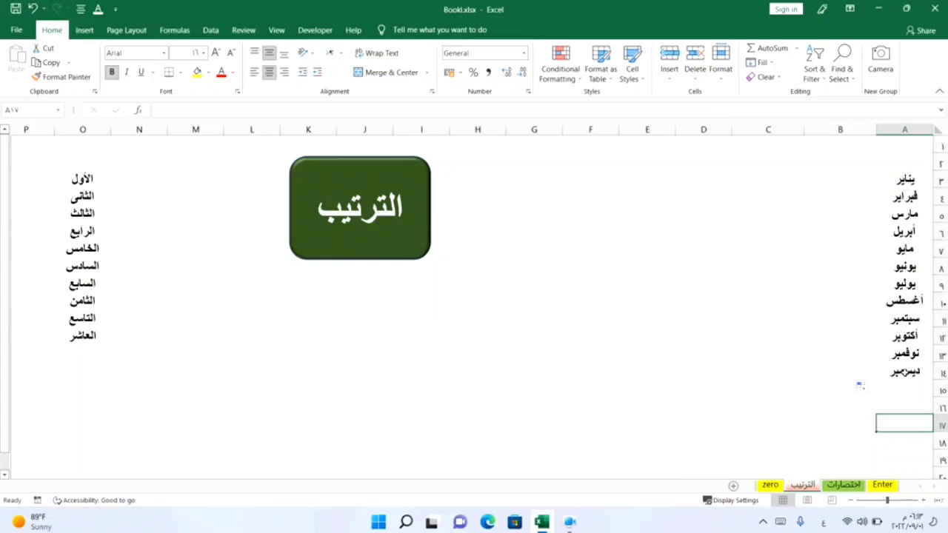
click(849, 184)
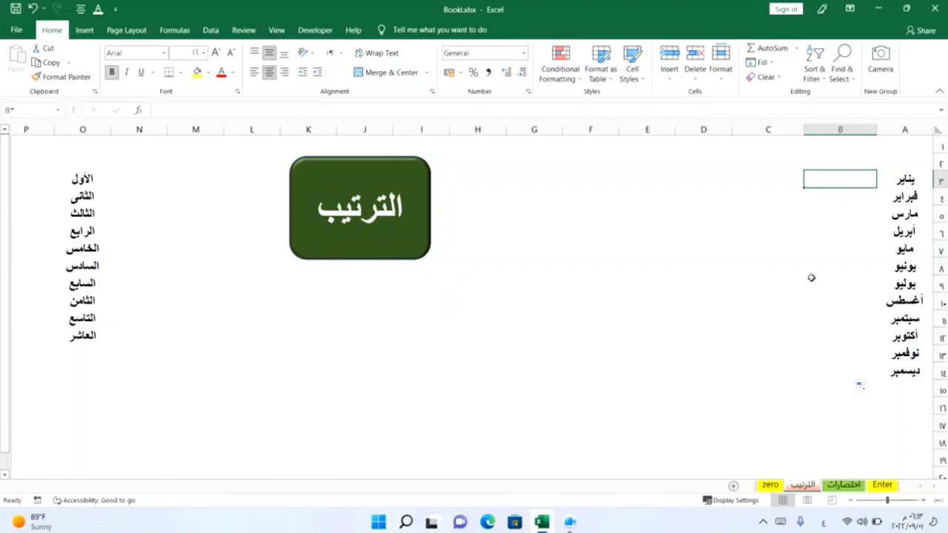
Enter محرم in B3 and fill the Hijri months down to B14.
text(محرم)
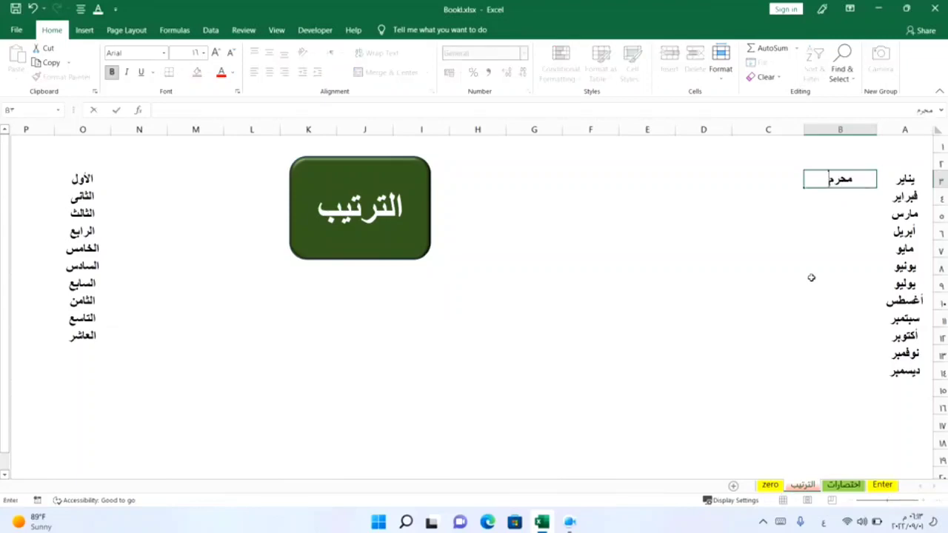
key(Return)
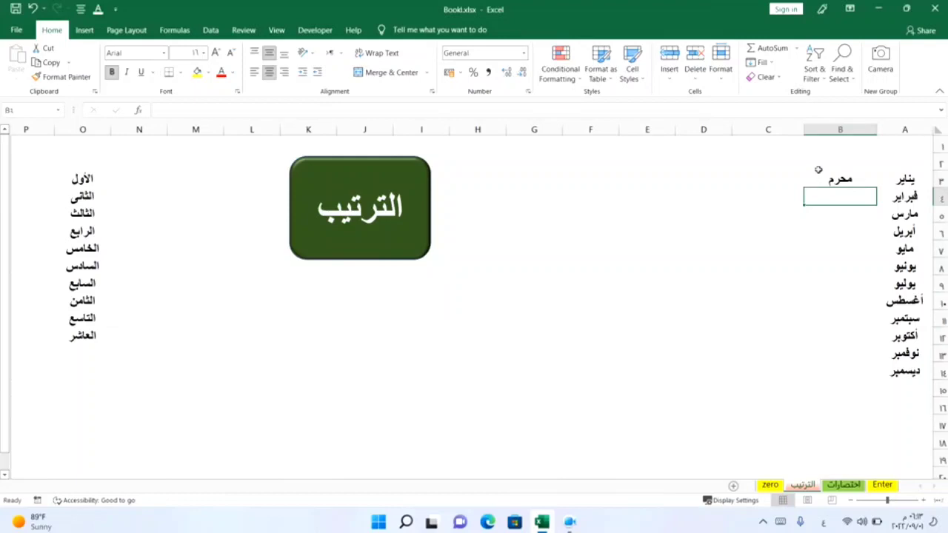
click(819, 171)
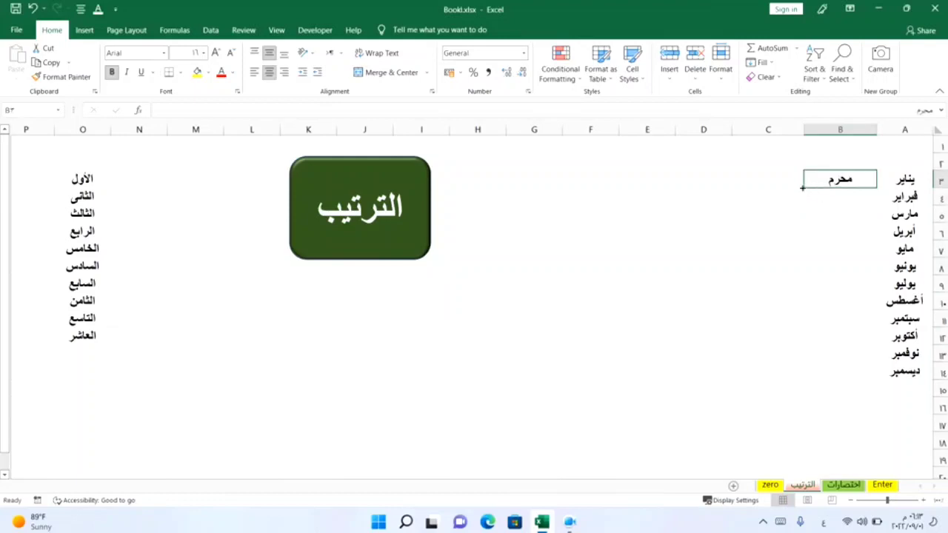
drag(803, 188, 800, 382)
click(711, 300)
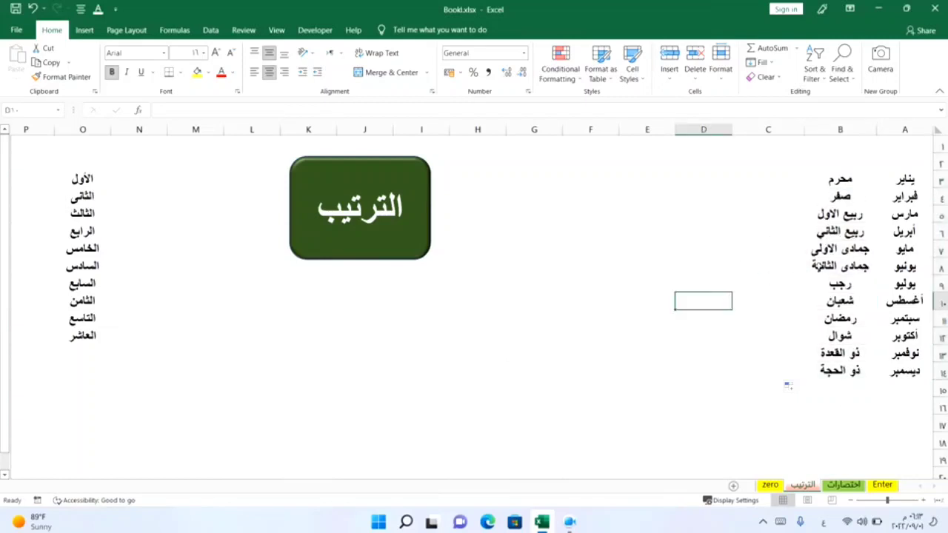
Enter كانون الأول in C3, correcting a first wrong attempt, and fill the Syriac months to C14.
click(778, 185)
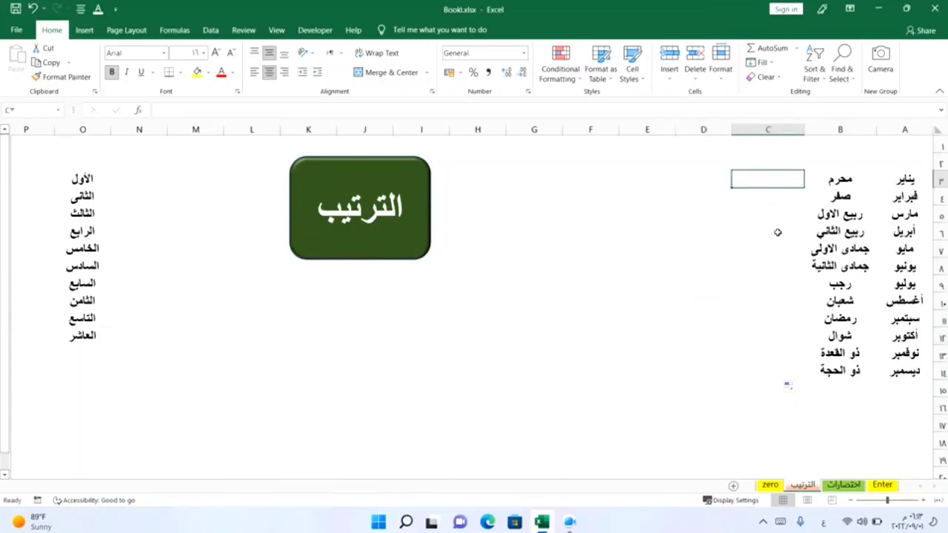
text(كانون ا)
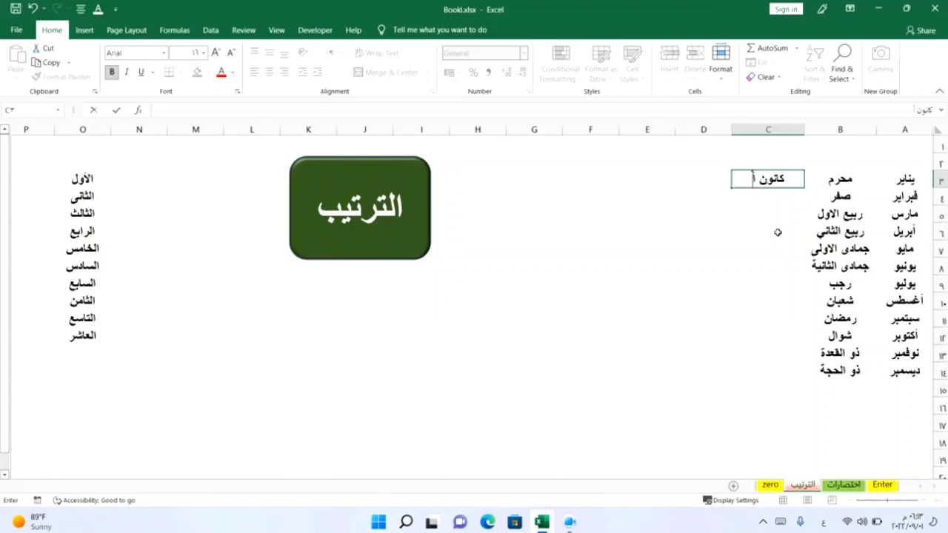
text(ول)
key(Return)
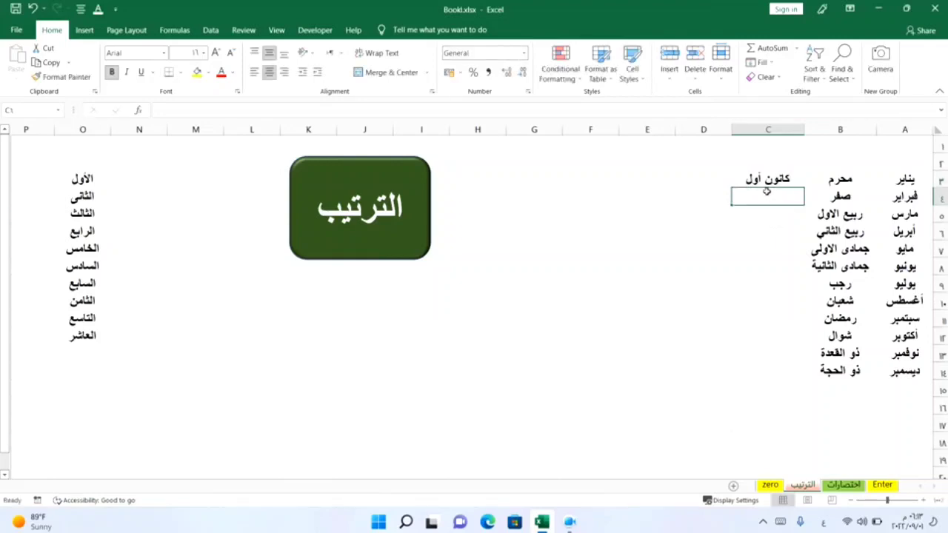
click(758, 182)
drag(731, 189, 726, 379)
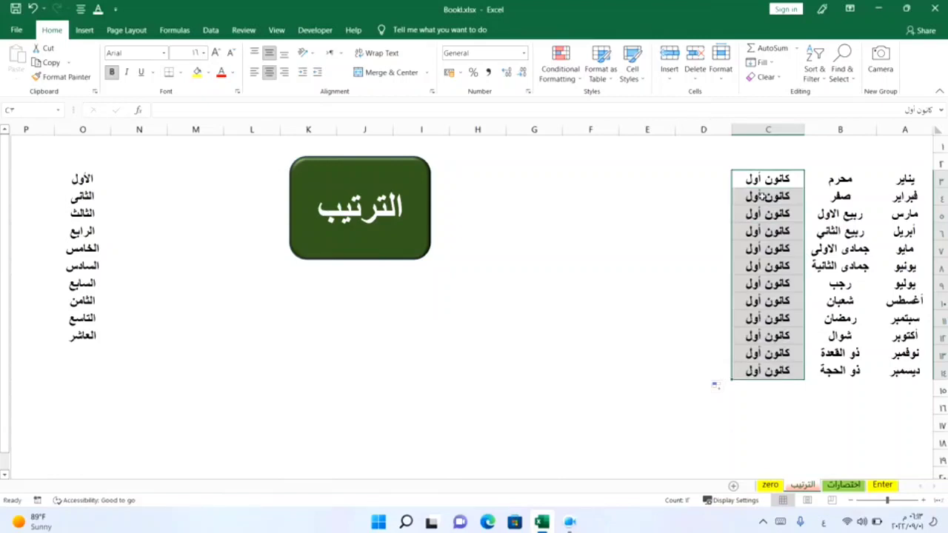
drag(764, 191, 768, 369)
key(Delete)
click(776, 179)
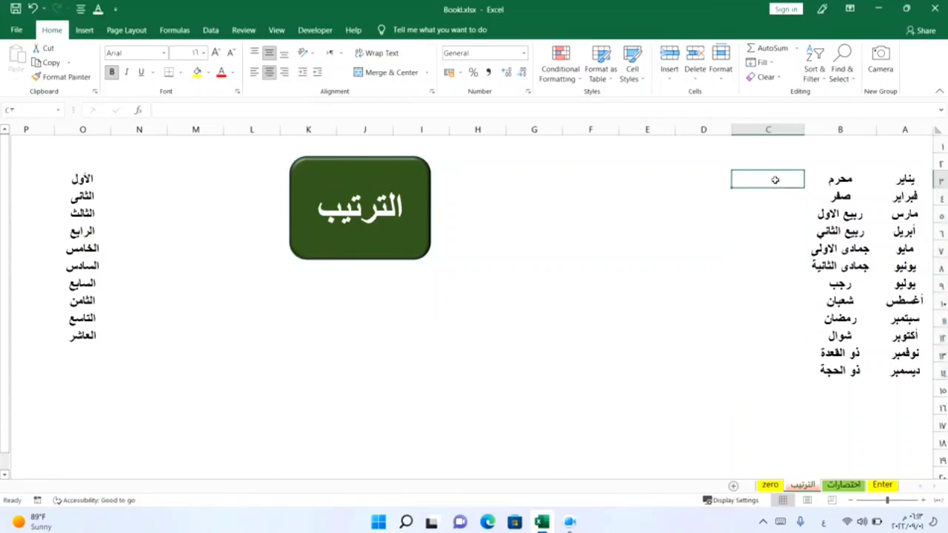
text(كانون )
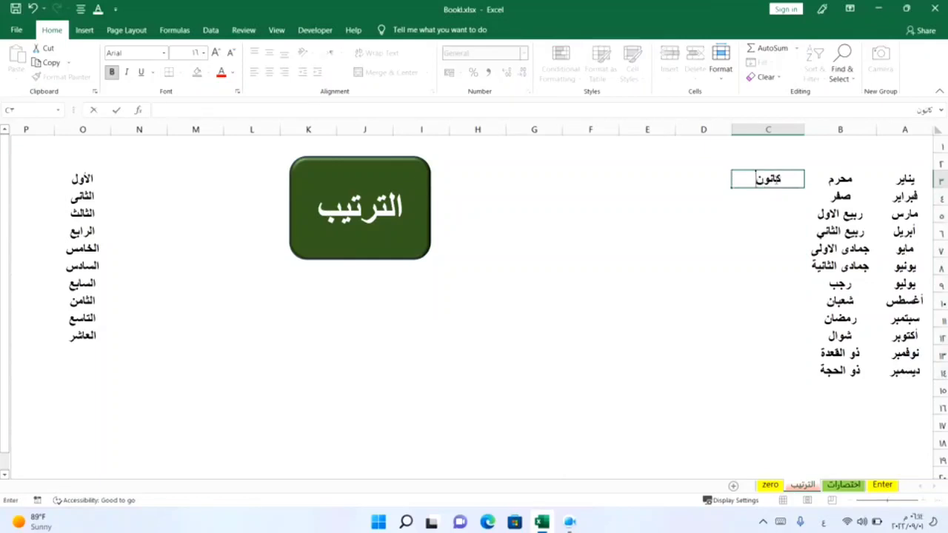
text(ألأول)
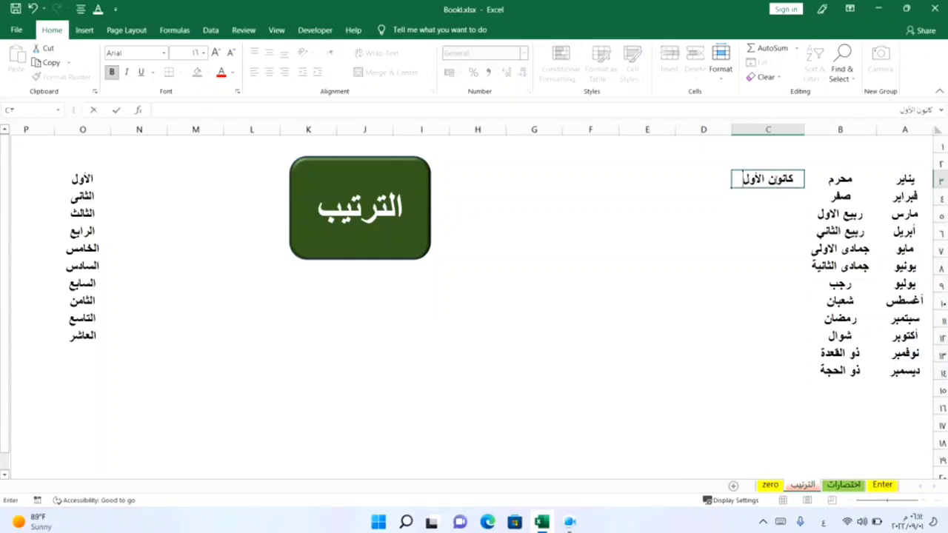
key(Return)
key(Up)
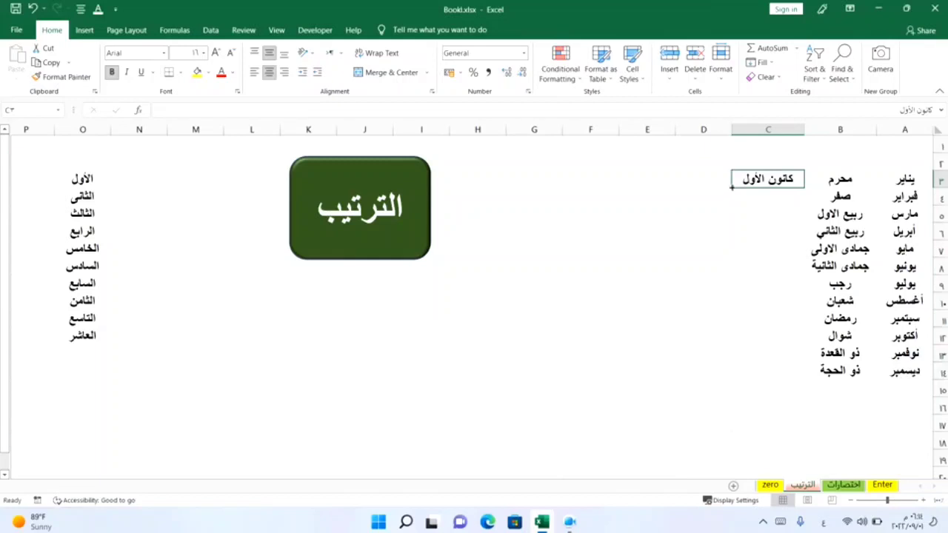
drag(731, 188, 728, 373)
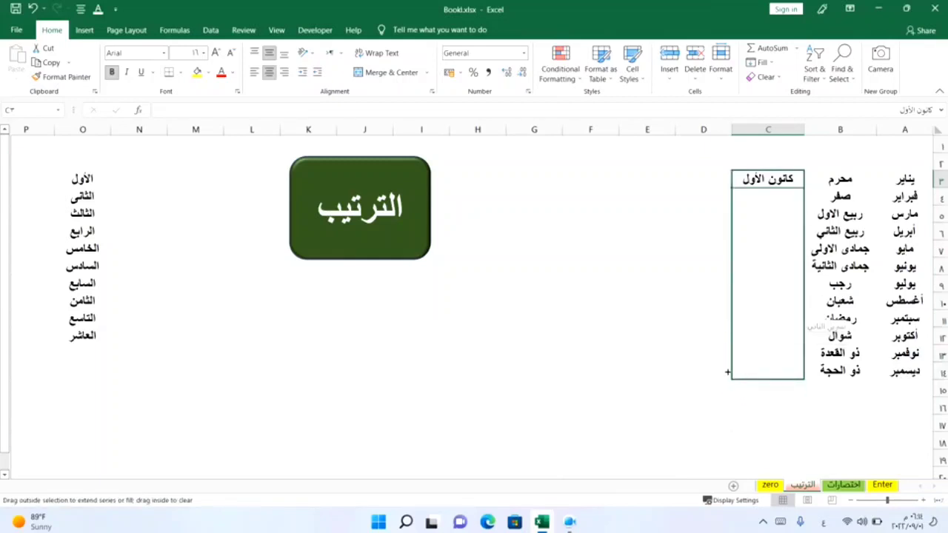
click(647, 353)
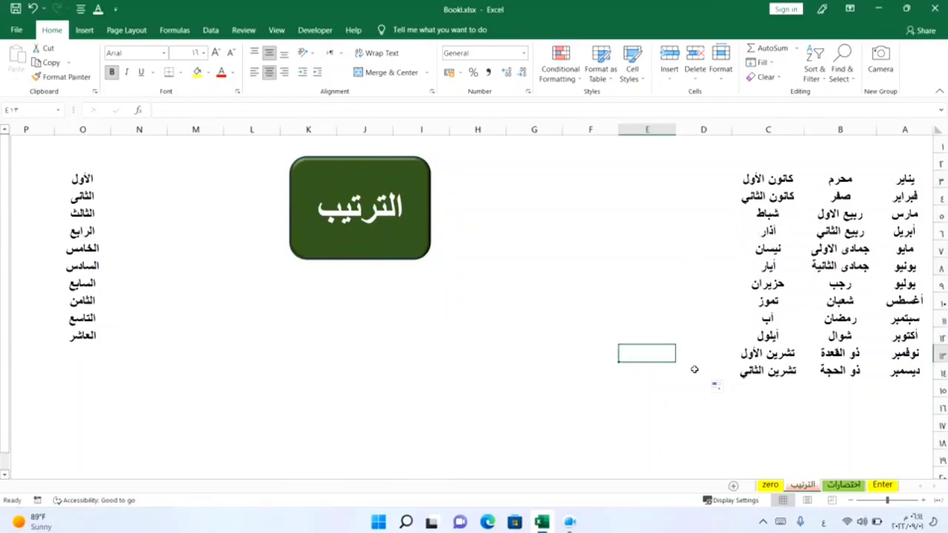
Type السبت in D3 and fill the weekdays down to الجمعة in D9.
click(694, 255)
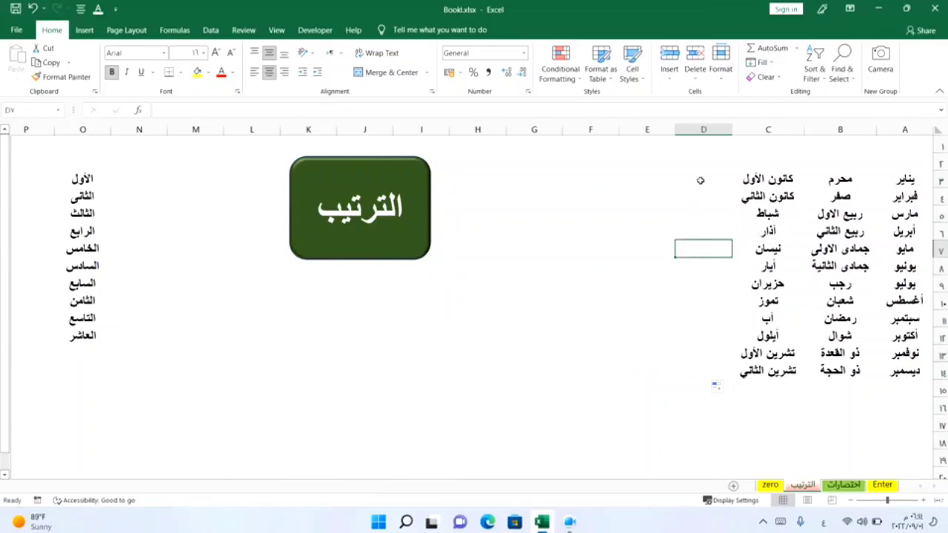
click(701, 178)
text(ال)
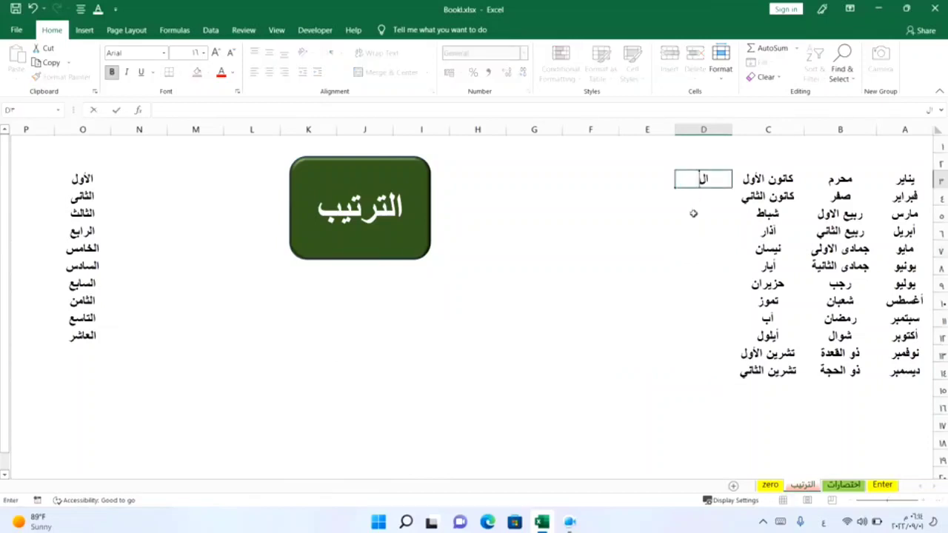
text(سبت)
key(ctrl+Return)
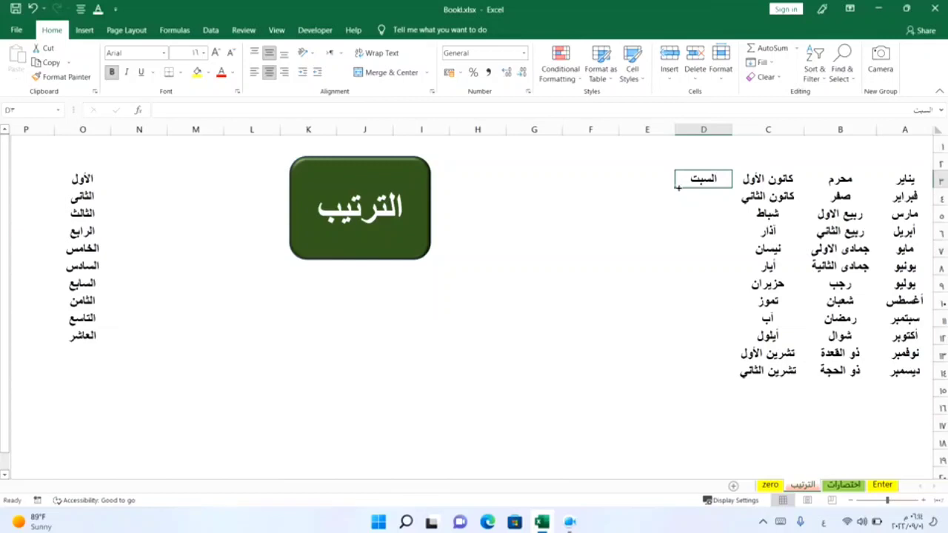
mouse_move(677, 188)
mouse_down()
mouse_move(676, 341)
mouse_move(677, 283)
mouse_up()
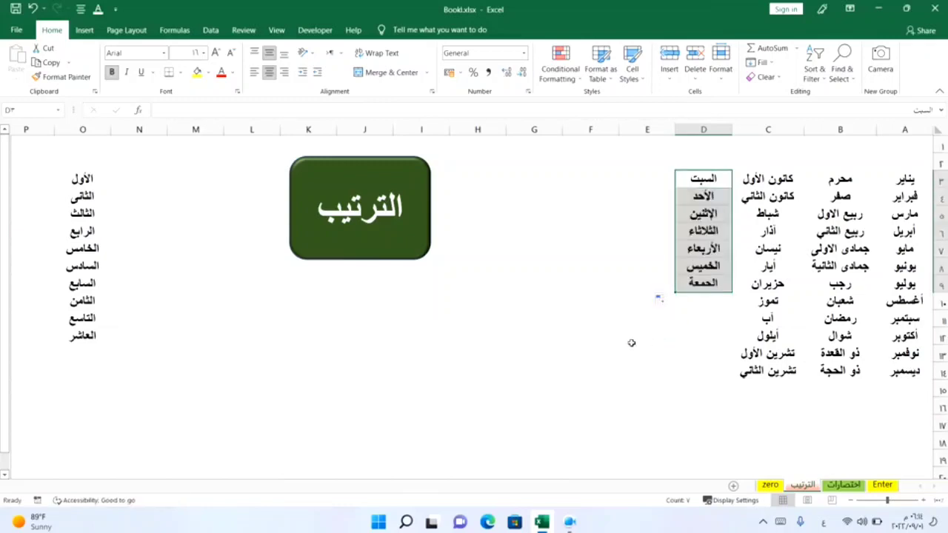
click(630, 339)
click(693, 422)
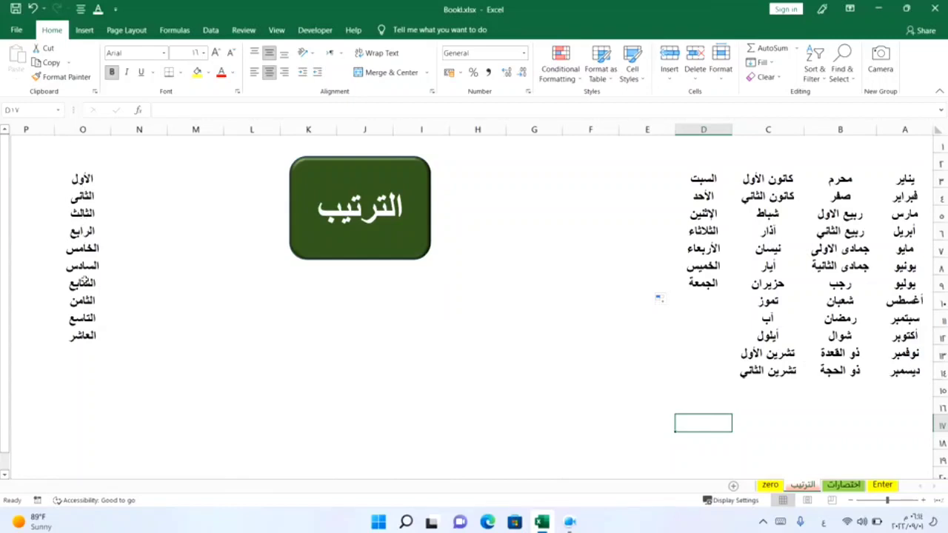
click(568, 182)
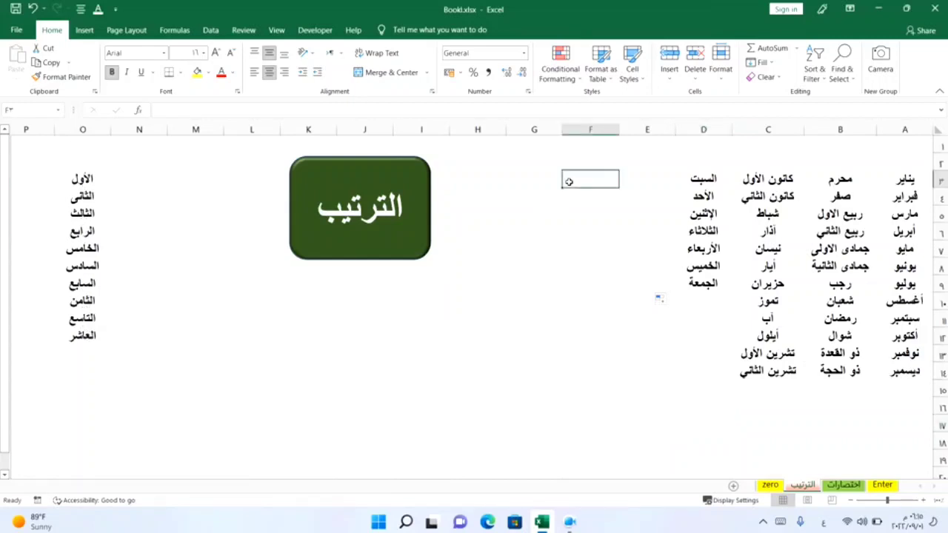
text(الأول)
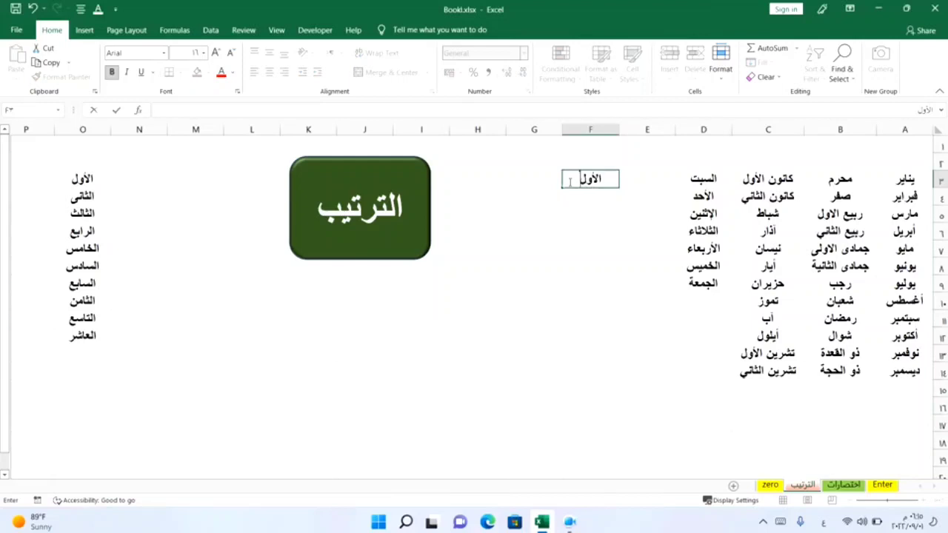
key(Return)
click(569, 181)
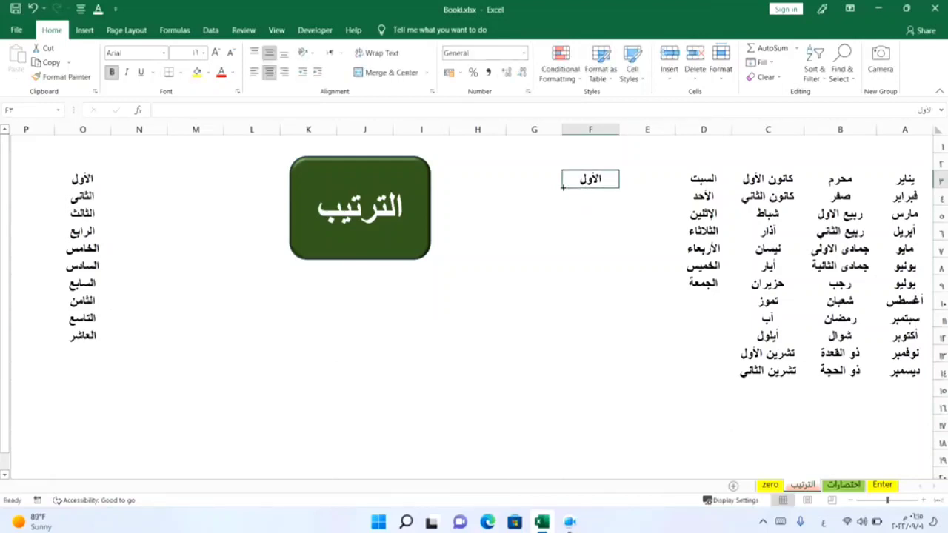
drag(563, 187, 572, 363)
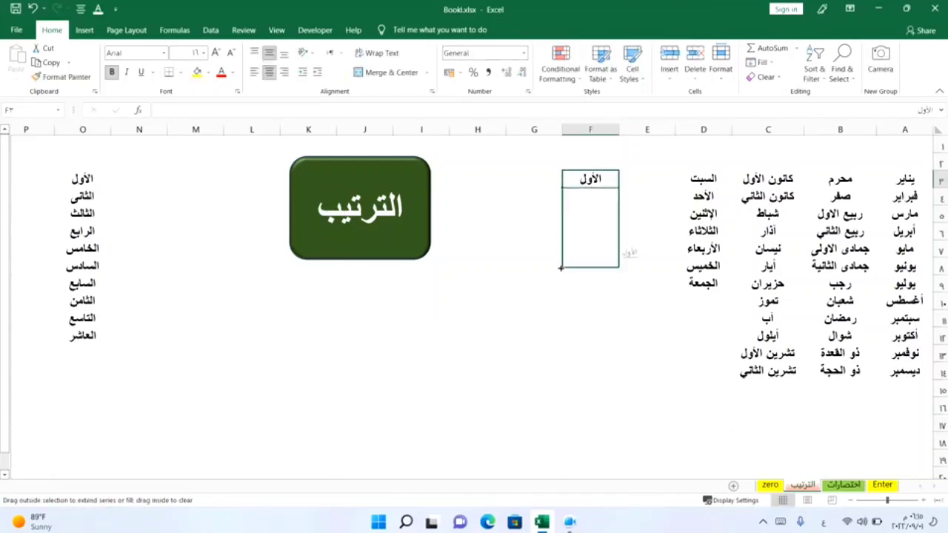
click(593, 411)
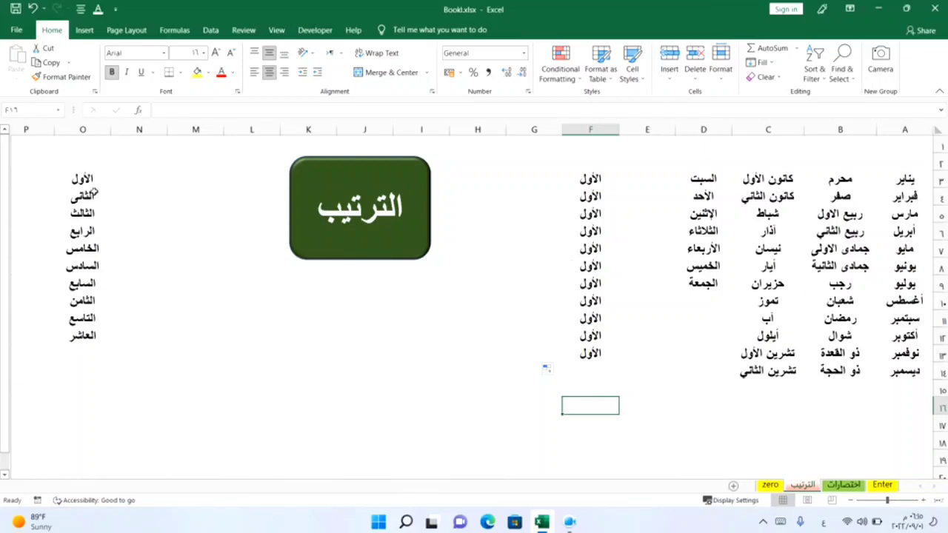
drag(92, 196, 88, 335)
click(290, 366)
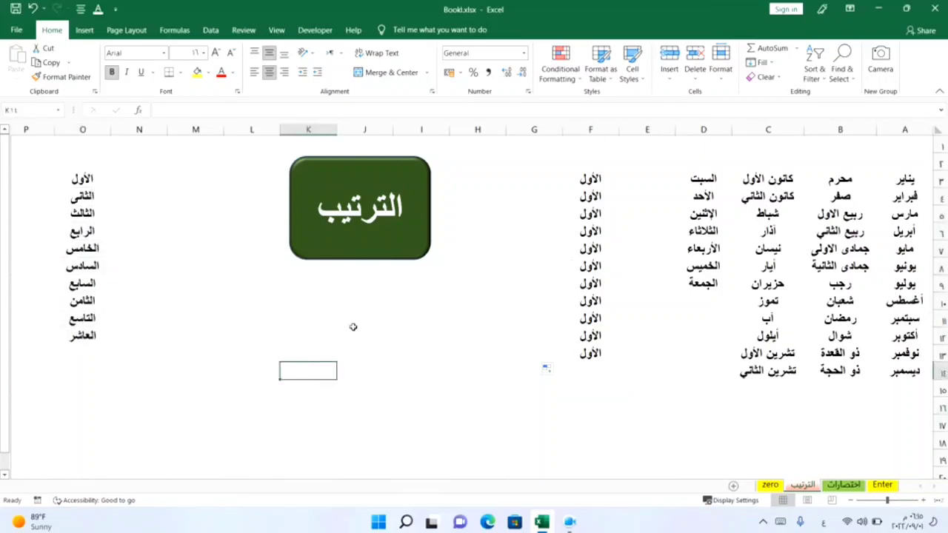
drag(585, 181, 591, 352)
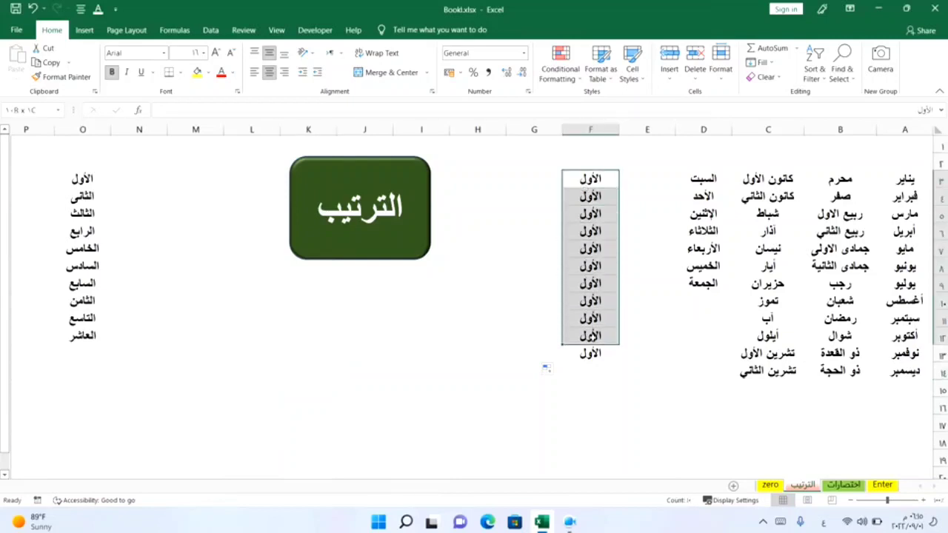
key(Delete)
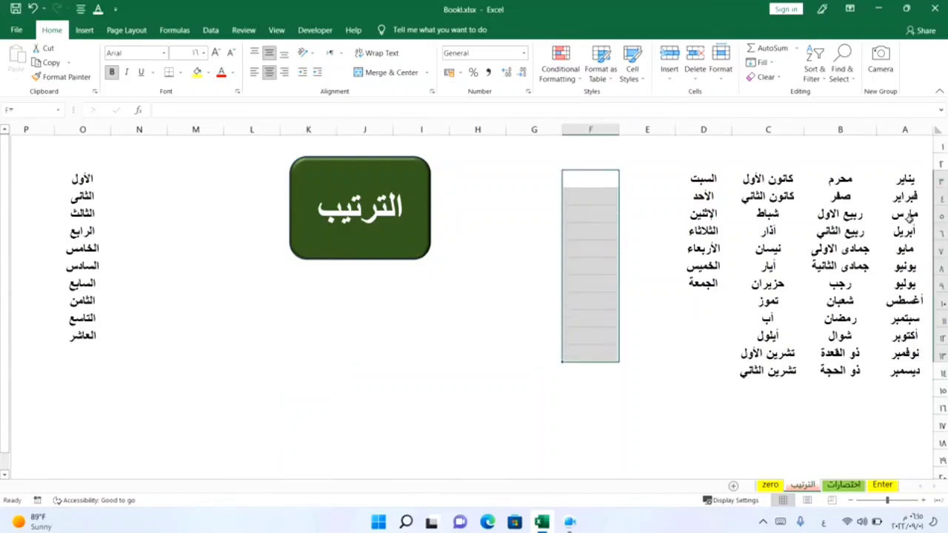
click(631, 360)
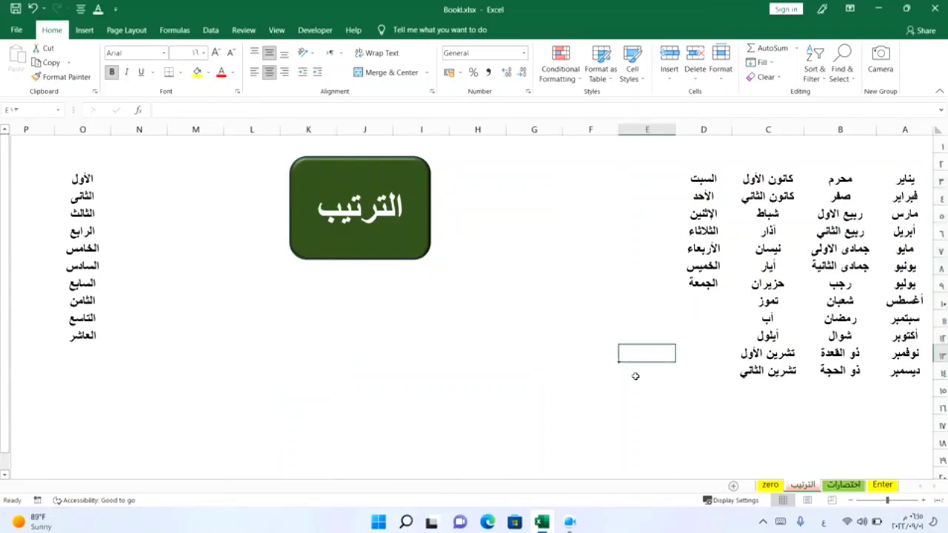
Open Edit Custom Lists from the General section of Excel Options' Advanced settings.
click(18, 30)
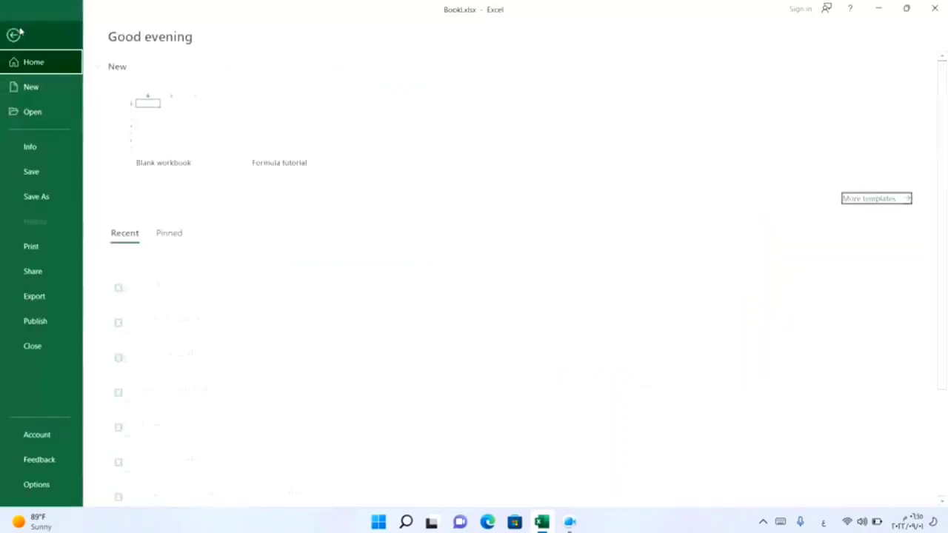
click(38, 486)
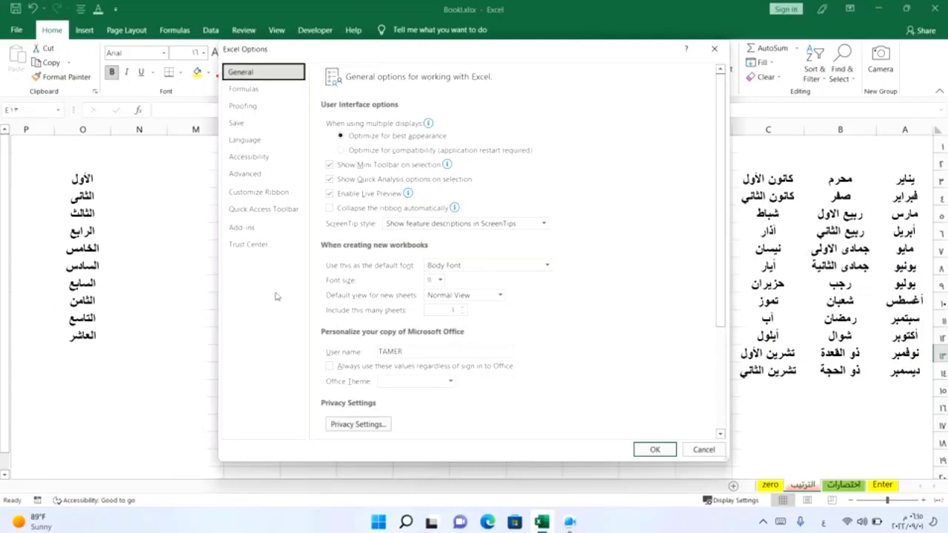
click(255, 176)
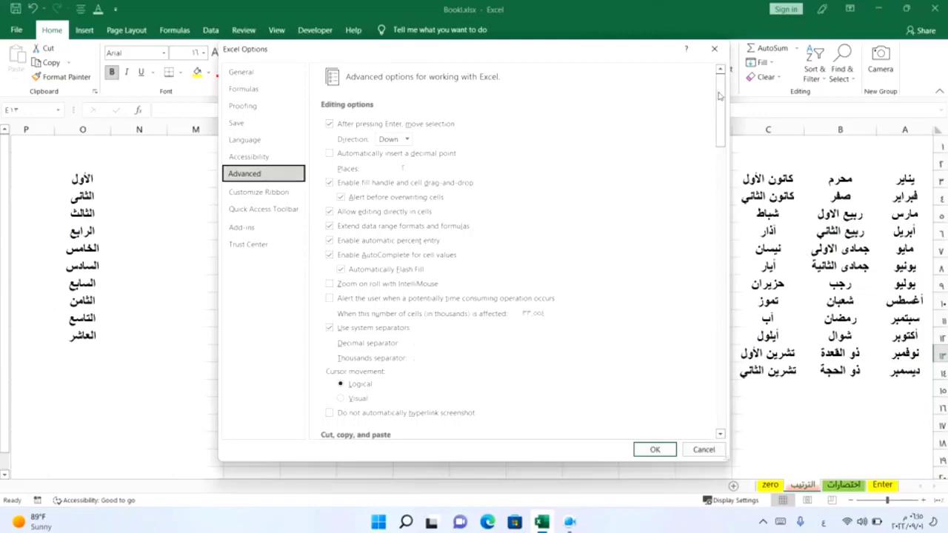
drag(721, 92, 717, 398)
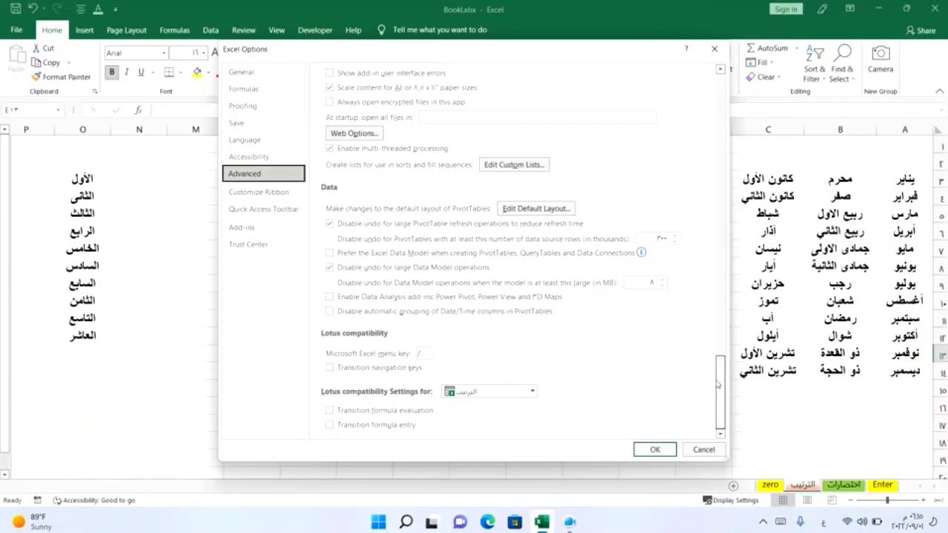
scroll(717, 384, up, 1)
scroll(717, 385, up, 1)
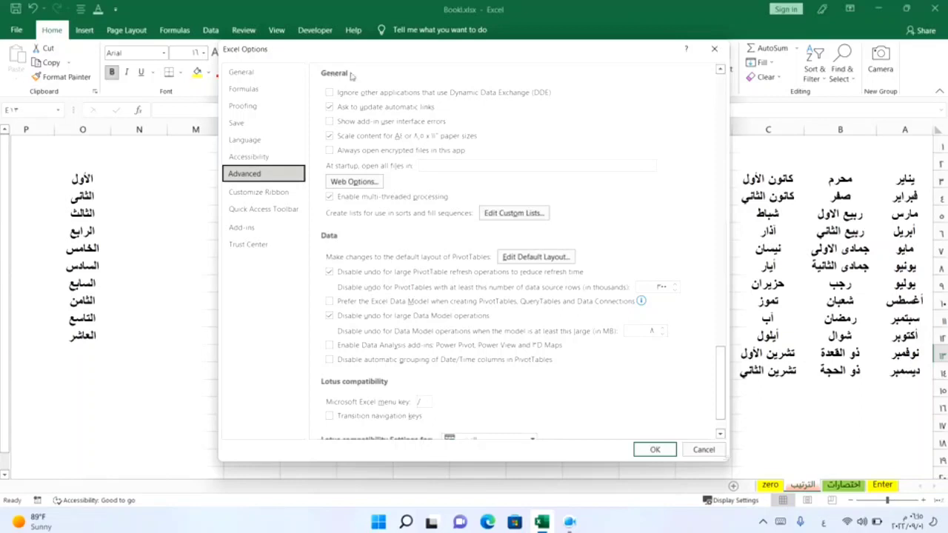
click(503, 214)
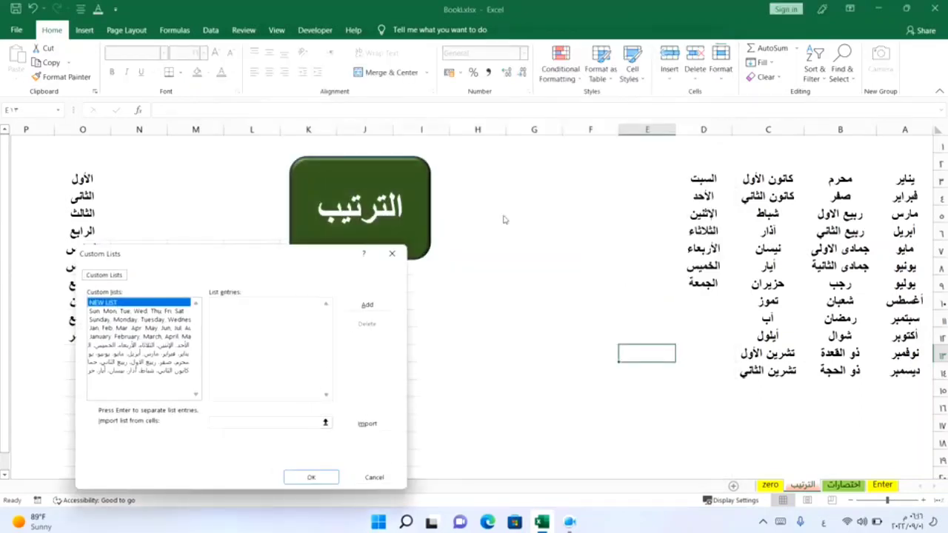
Browse the existing English and Arabic day and month custom lists.
drag(183, 258, 361, 160)
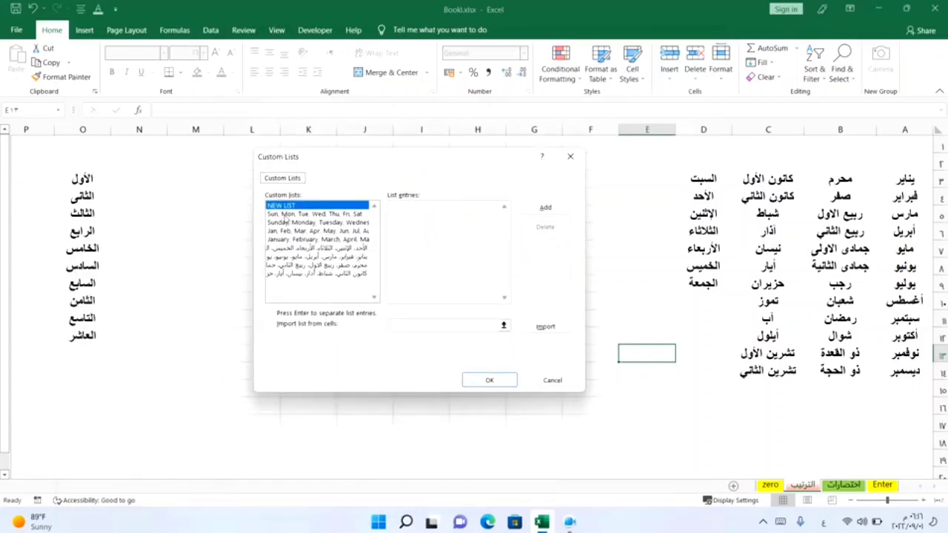
click(285, 214)
click(289, 222)
click(293, 231)
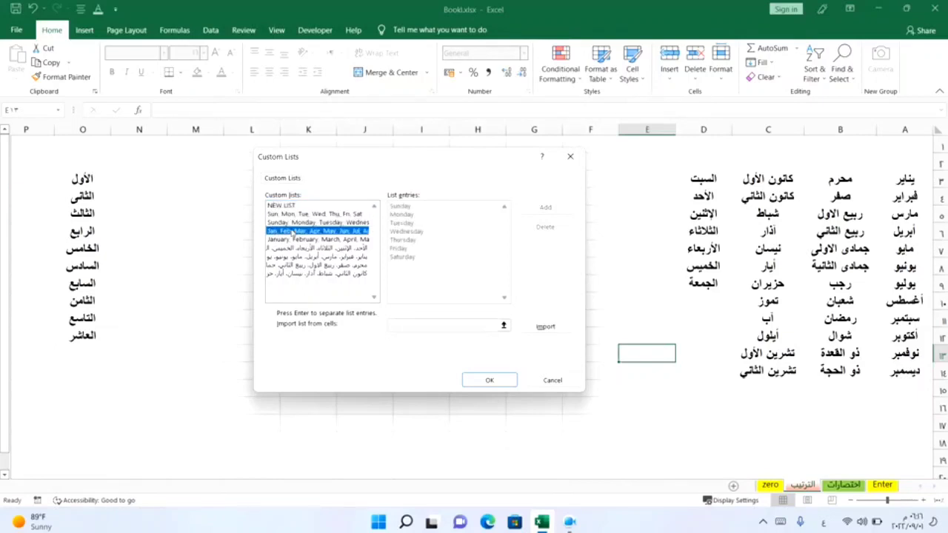
click(292, 239)
click(314, 249)
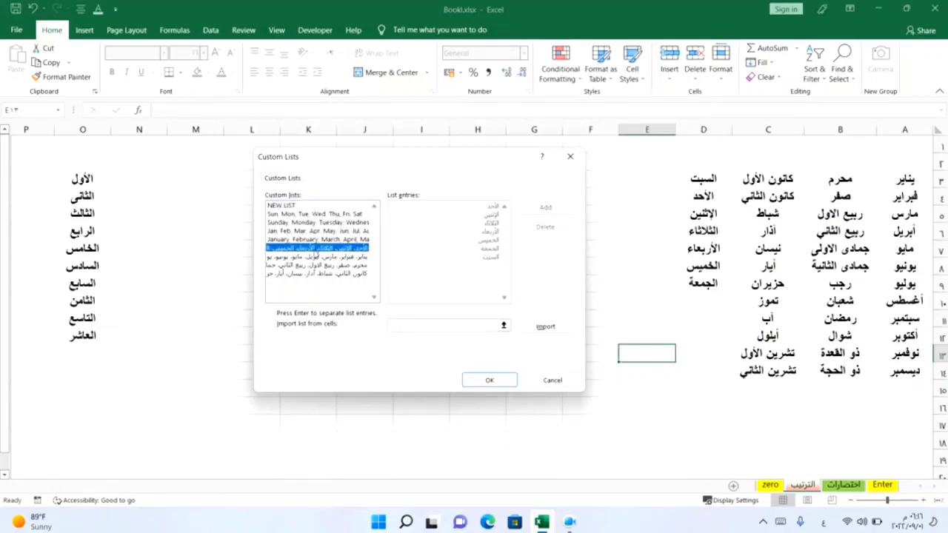
click(318, 257)
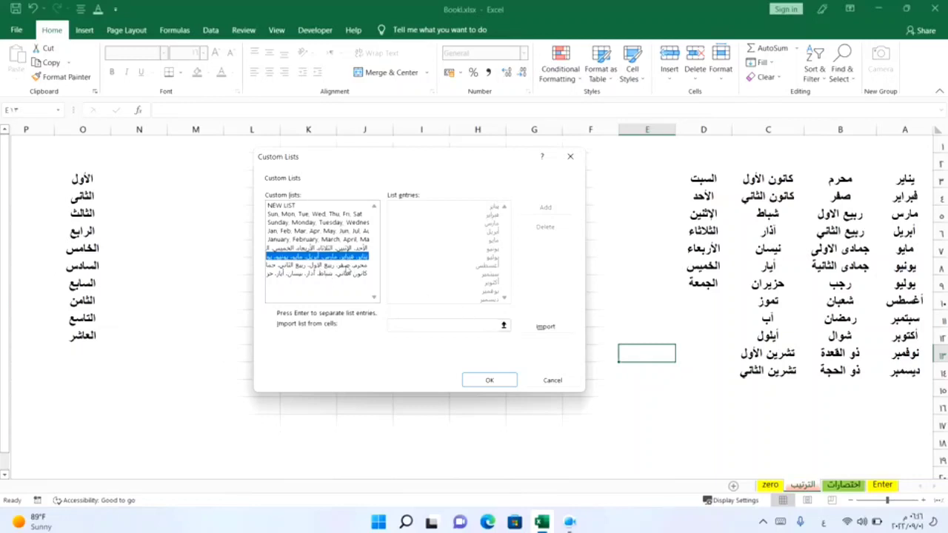
click(345, 266)
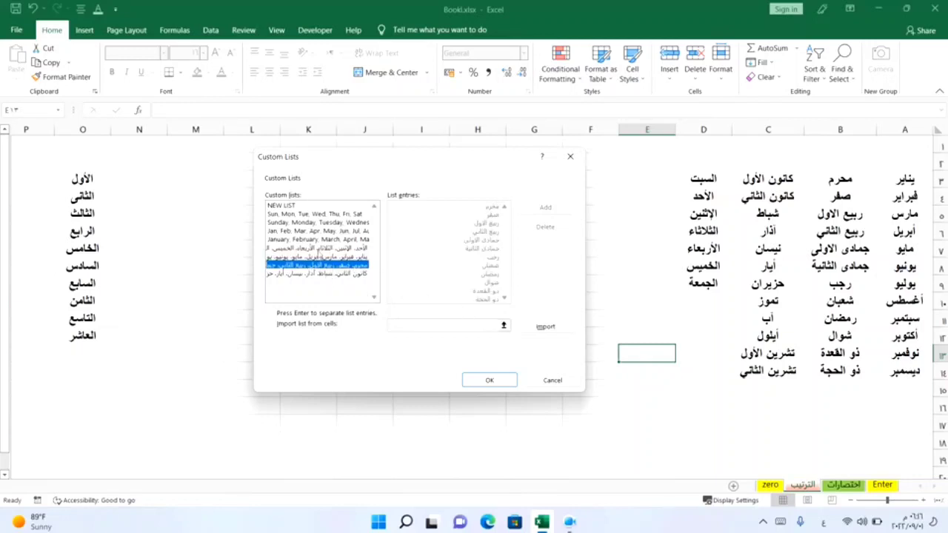
click(317, 250)
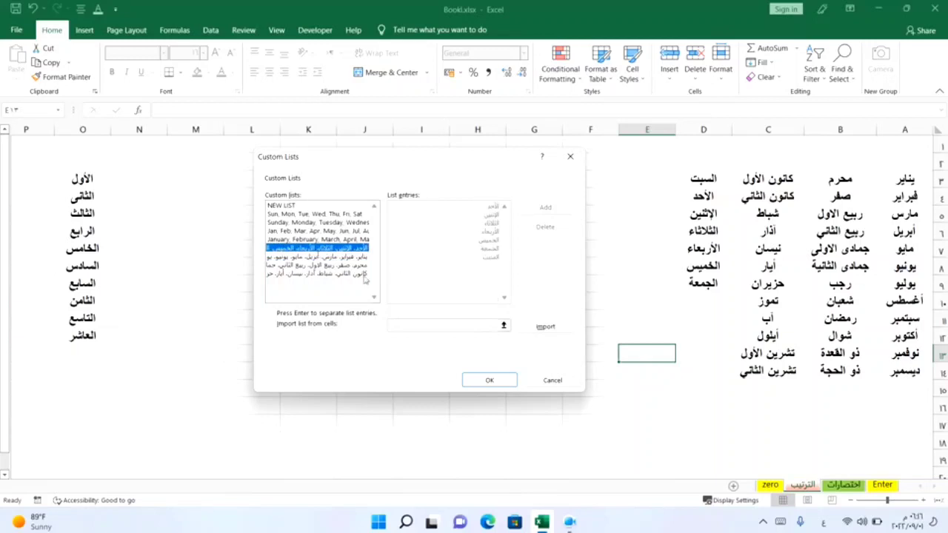
click(360, 274)
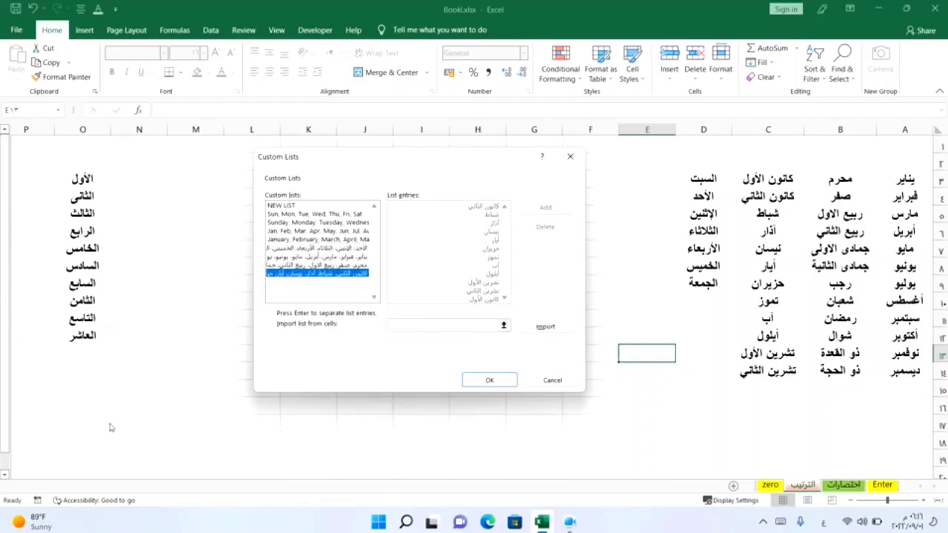
Import the ordinals in O3:O12 as a new custom list and close Options.
click(440, 326)
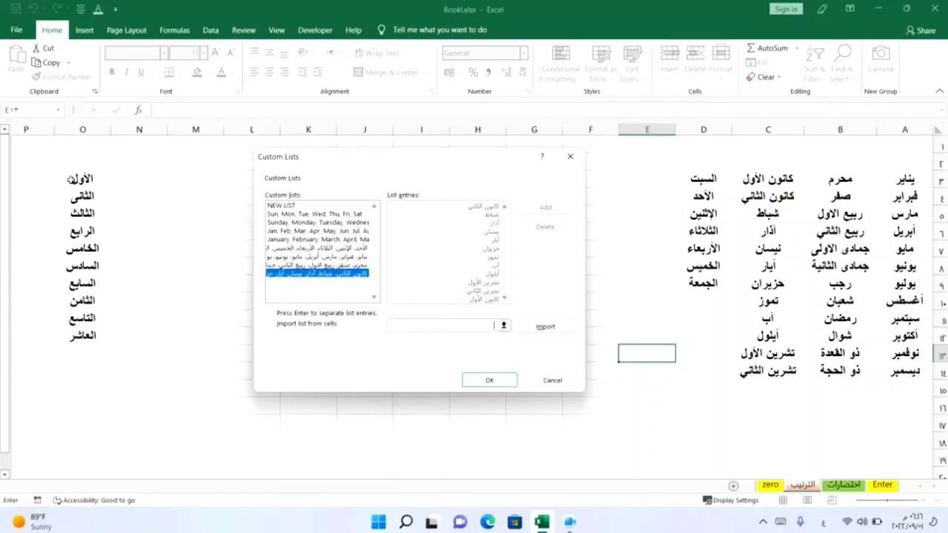
drag(71, 179, 65, 335)
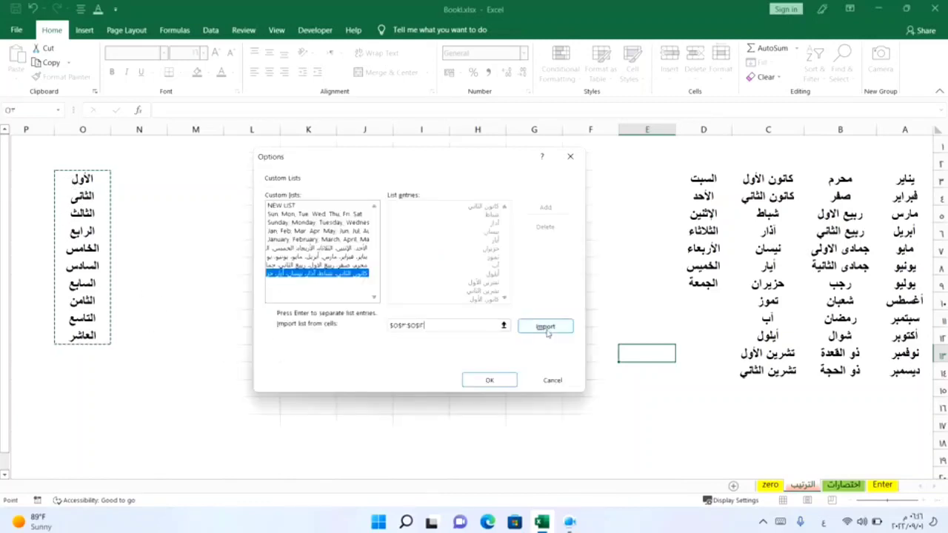
click(546, 328)
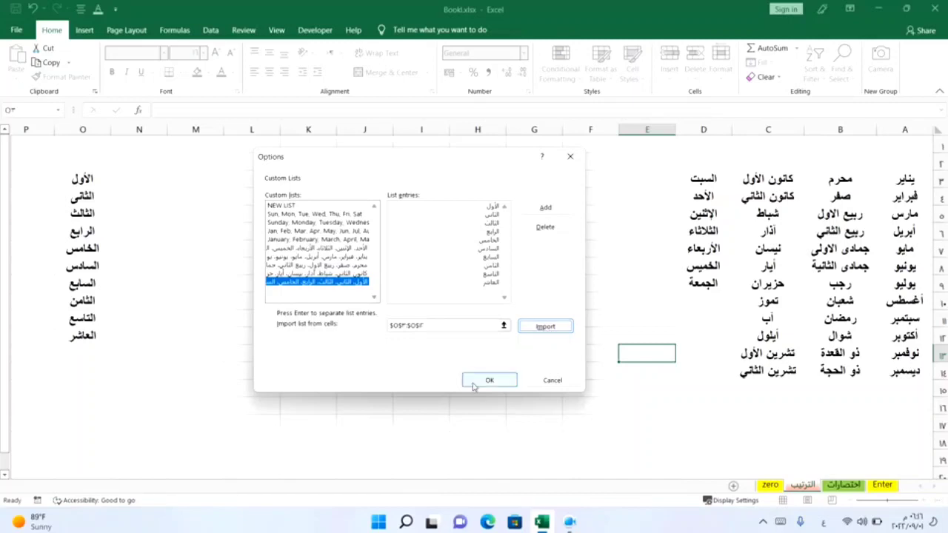
click(480, 385)
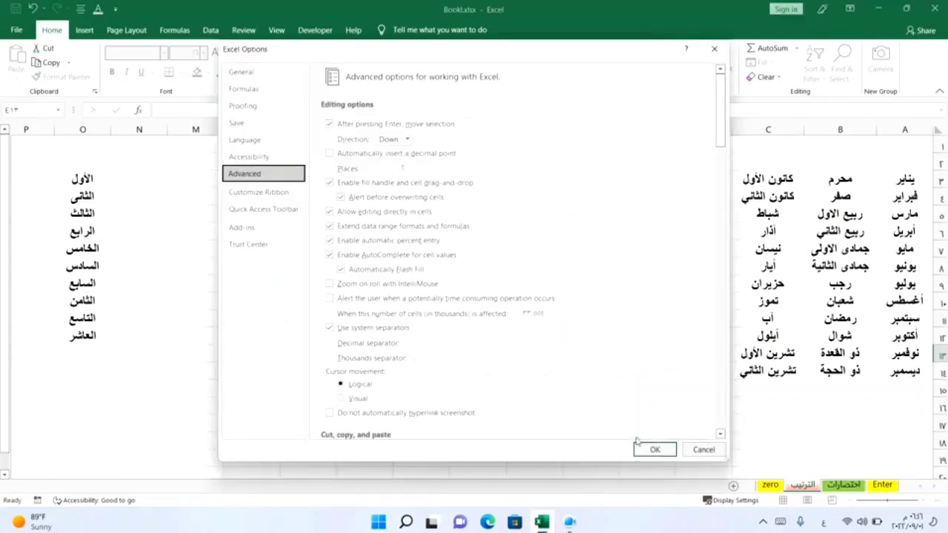
click(657, 451)
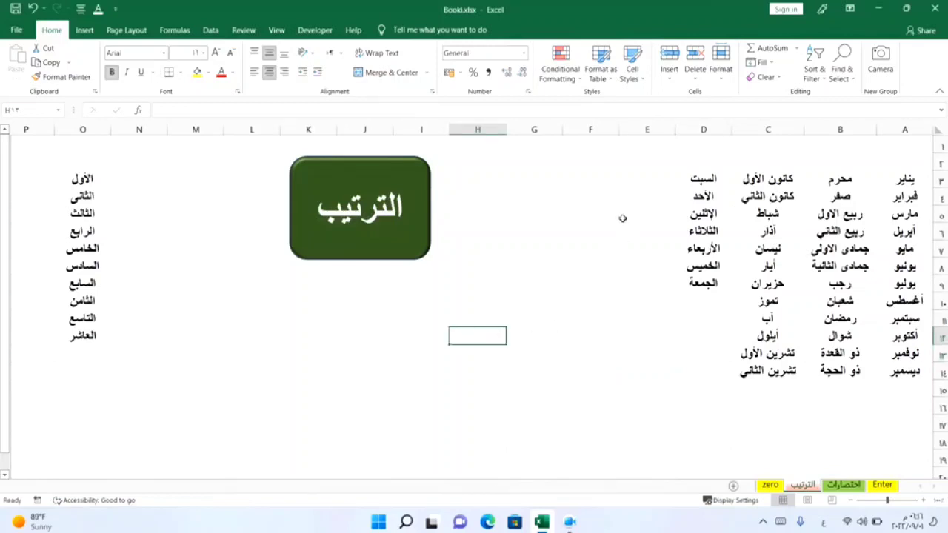
Type الأول in F3 and fill the ordinals down to العاشر in F12.
click(582, 191)
click(586, 178)
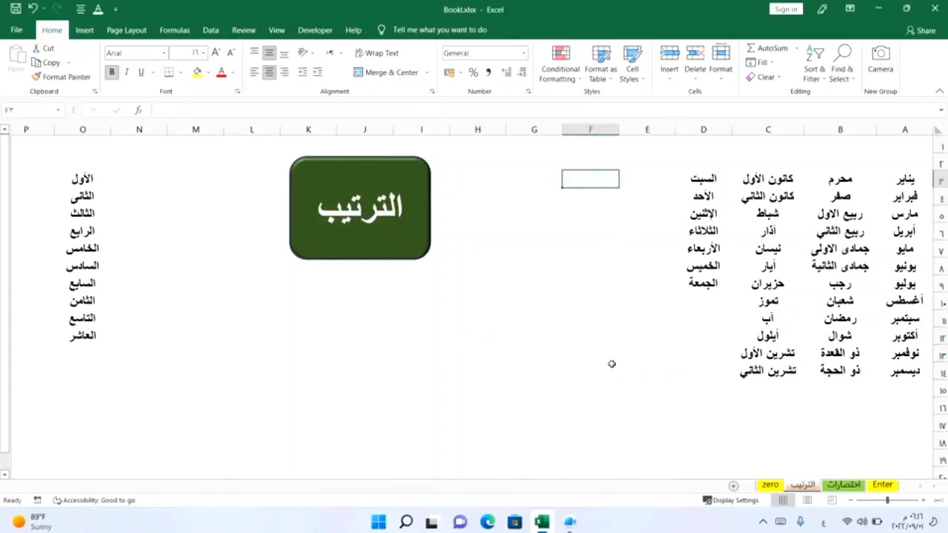
text(الأول)
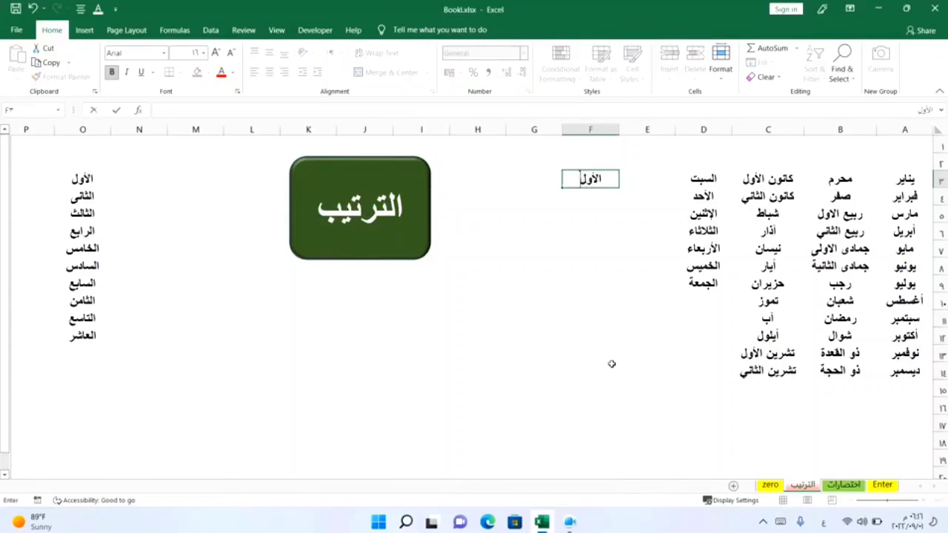
key(Return)
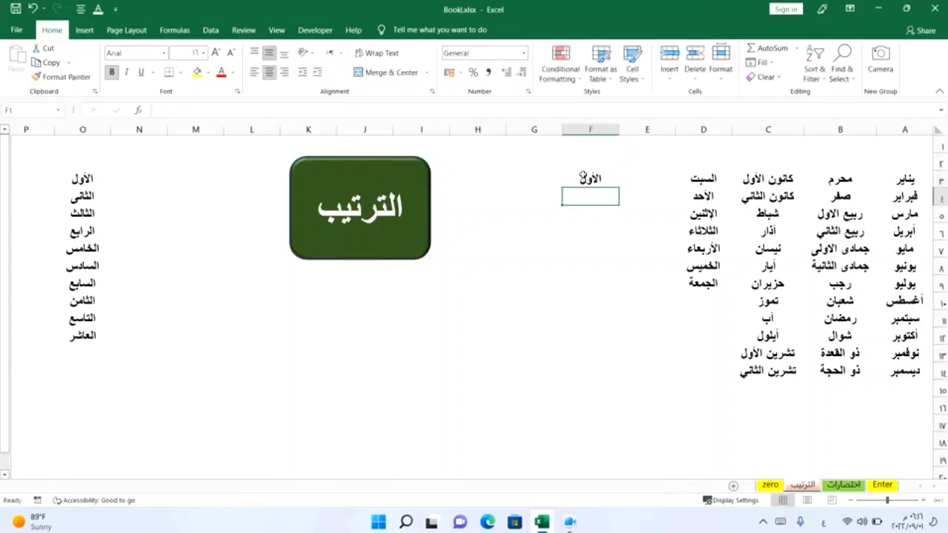
click(585, 179)
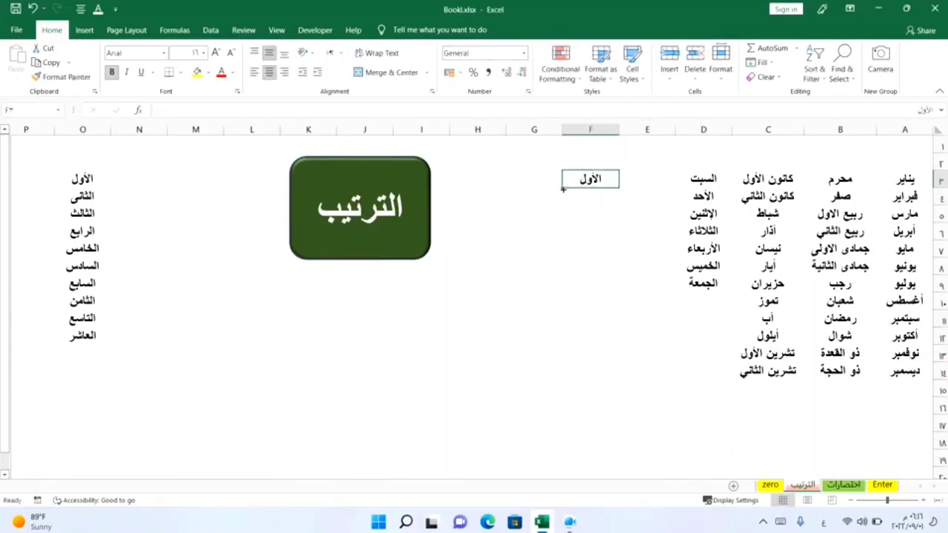
mouse_move(563, 189)
mouse_down()
mouse_move(566, 391)
mouse_move(566, 345)
mouse_up()
click(554, 409)
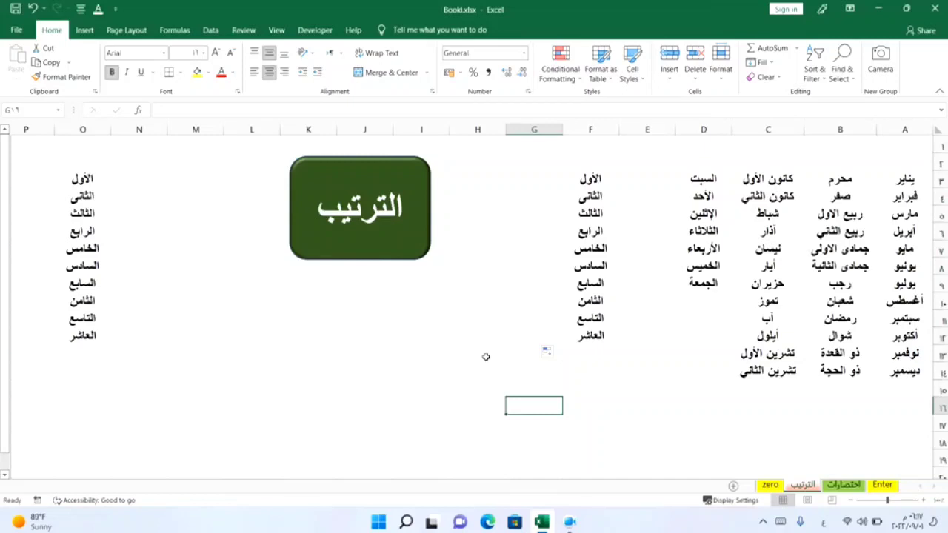
click(542, 181)
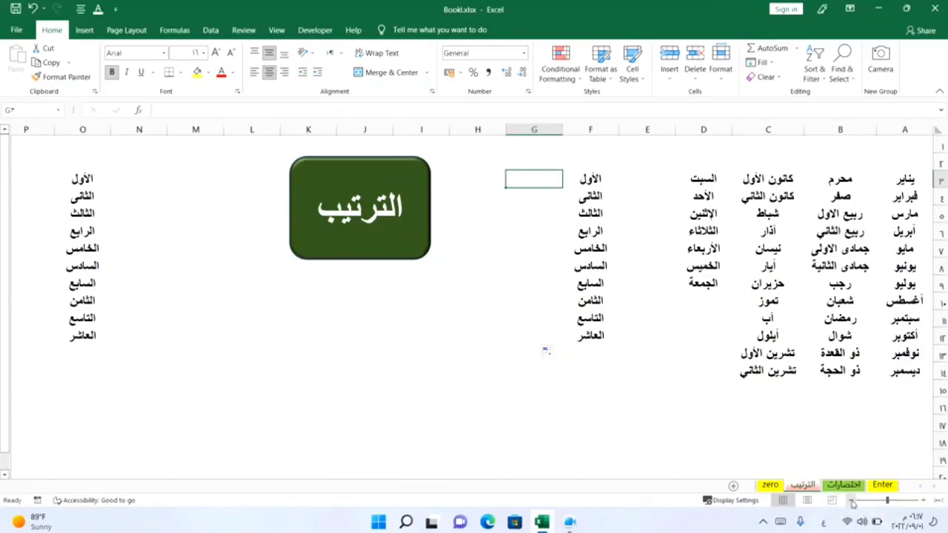
On the Enter sheet, type الأول in R2 and fill the ordinals down to R11.
click(883, 486)
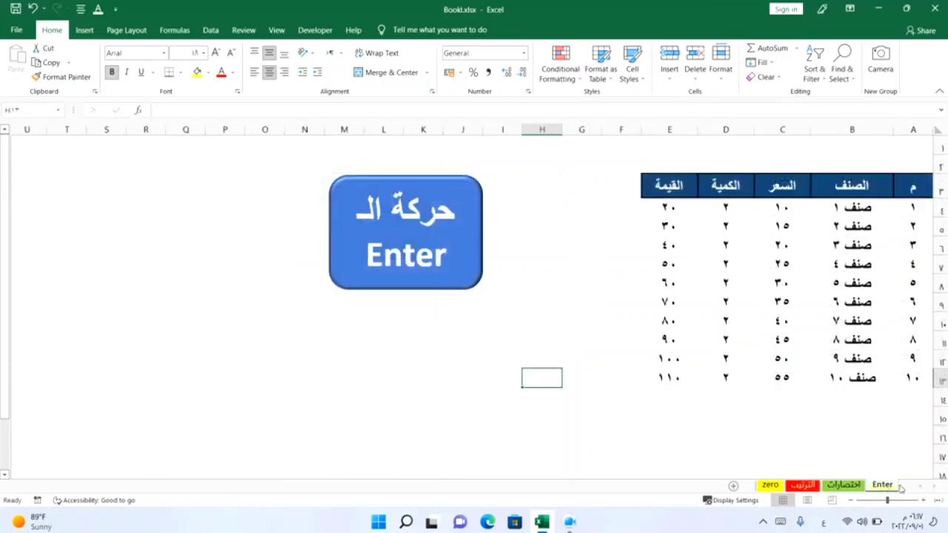
click(148, 195)
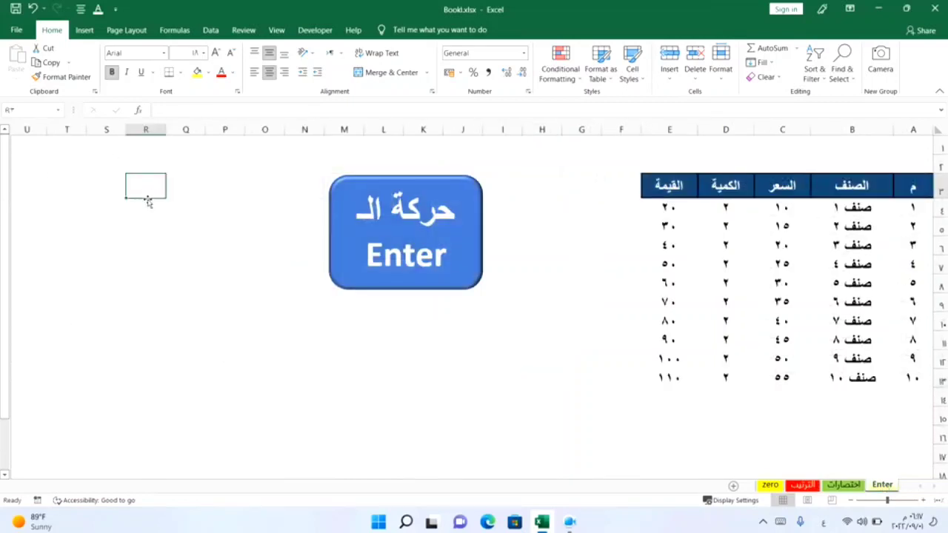
text(الأول)
key(Return)
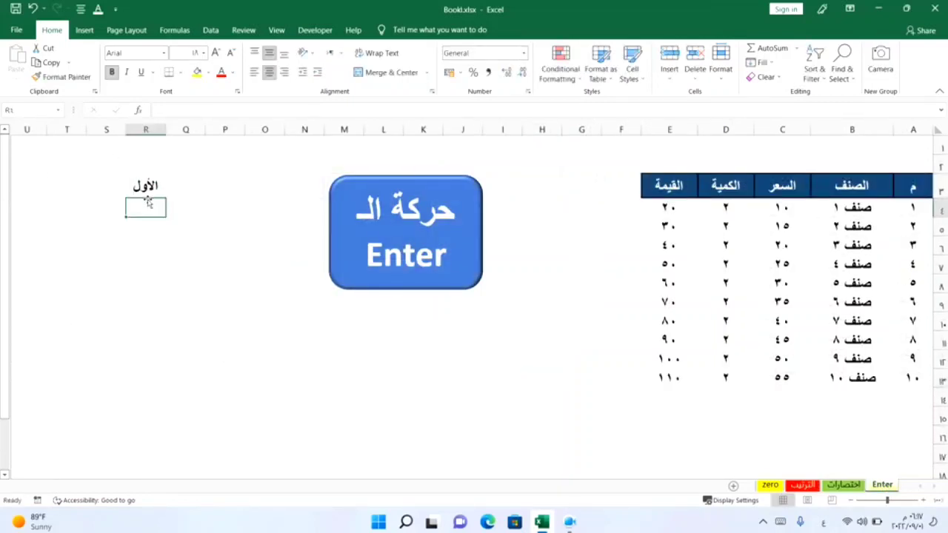
key(shift+Return)
drag(125, 198, 126, 369)
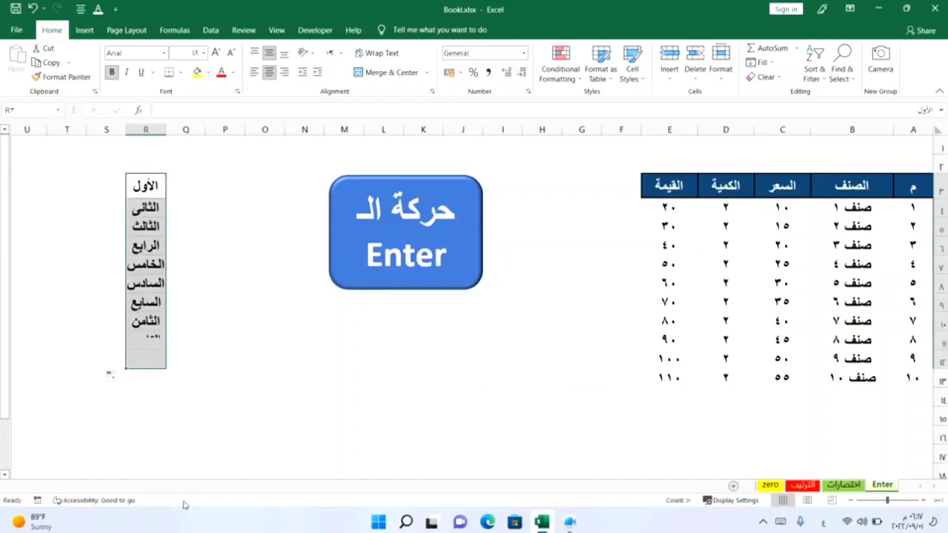
click(264, 453)
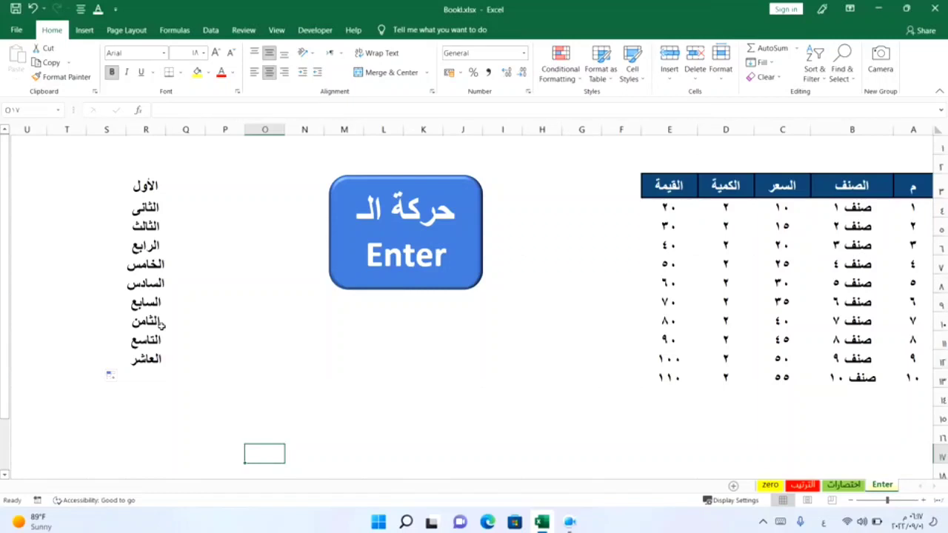
click(815, 486)
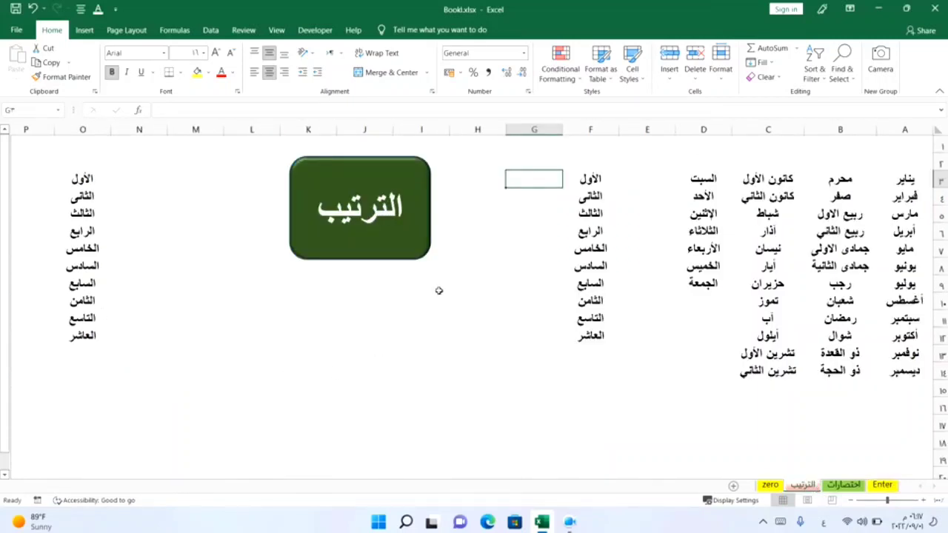
Open the Custom Lists editor from Excel Options' Advanced settings.
click(16, 34)
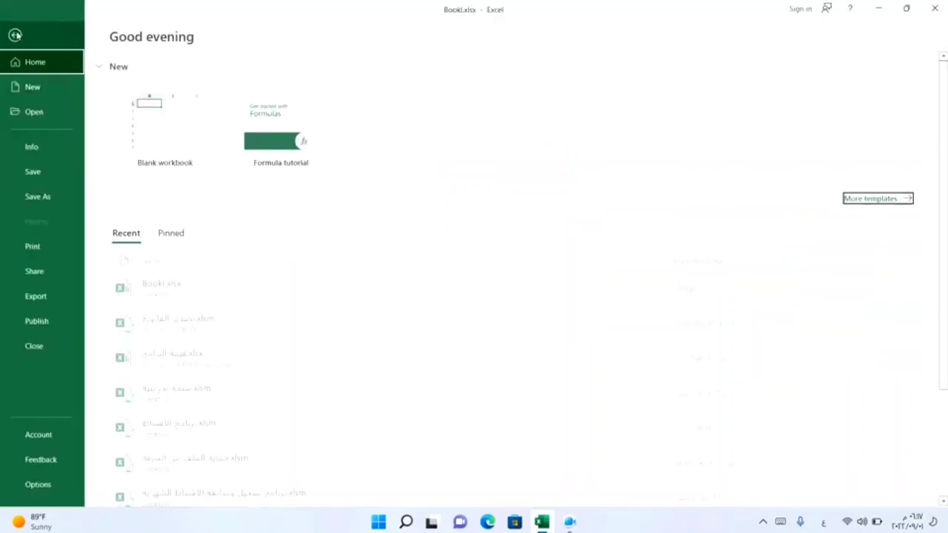
click(43, 489)
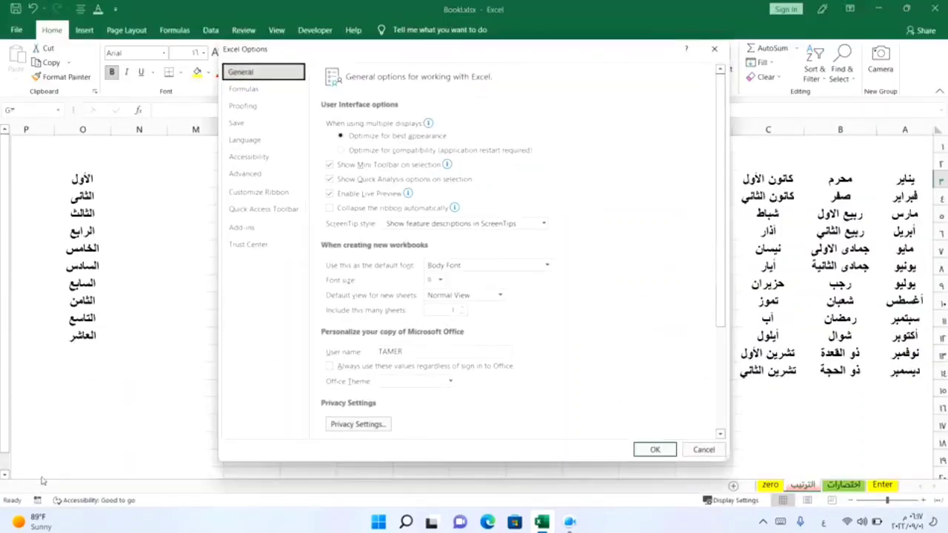
click(254, 173)
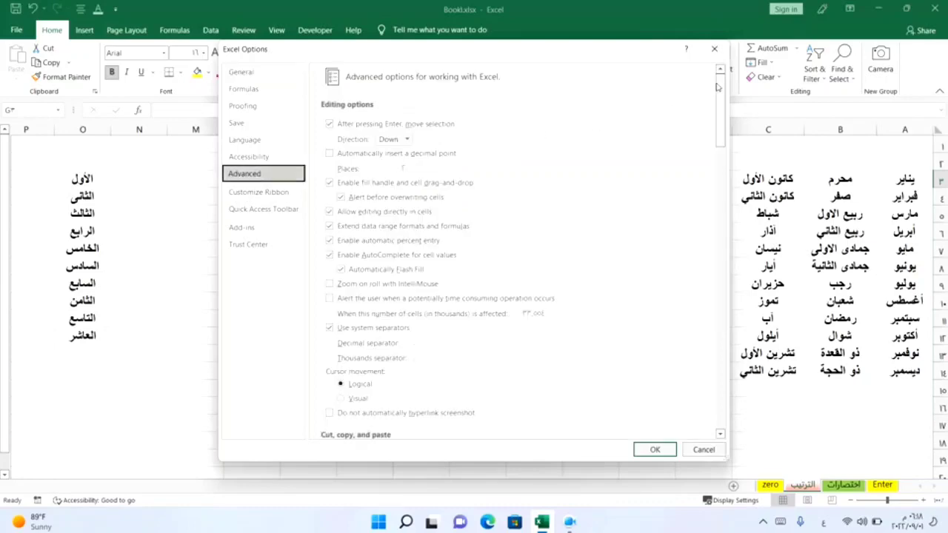
drag(716, 87, 706, 382)
scroll(709, 401, up, 5)
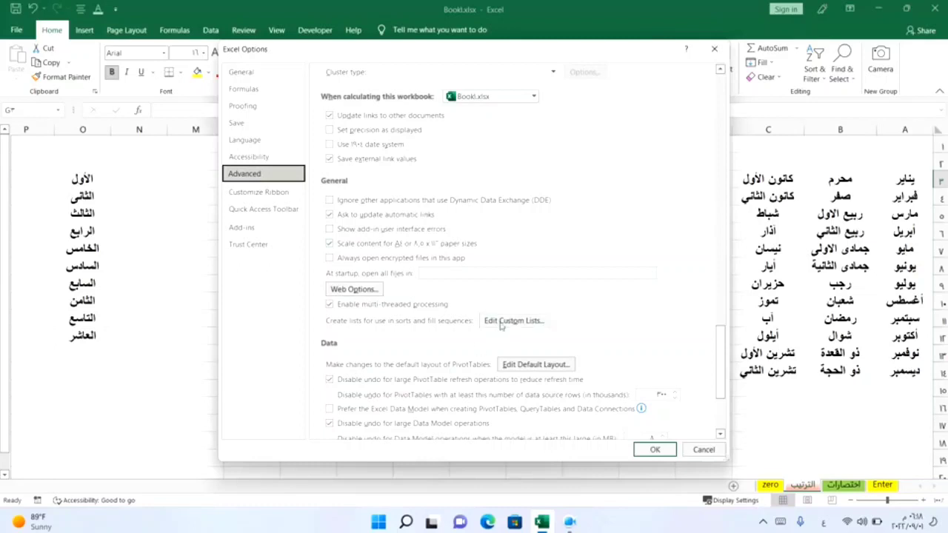
click(517, 322)
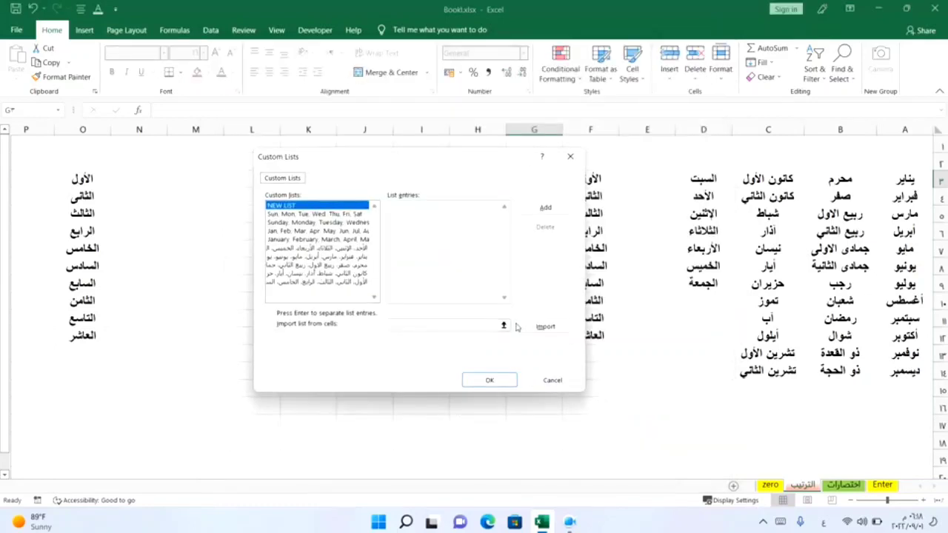
Delete the الأول–العاشر ordinals list, confirm, and close both dialogs.
click(318, 282)
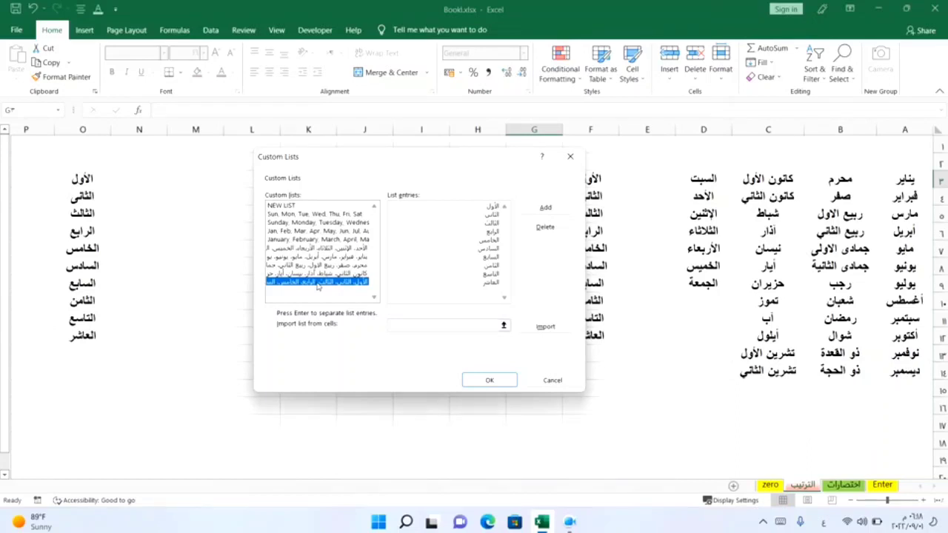
click(546, 228)
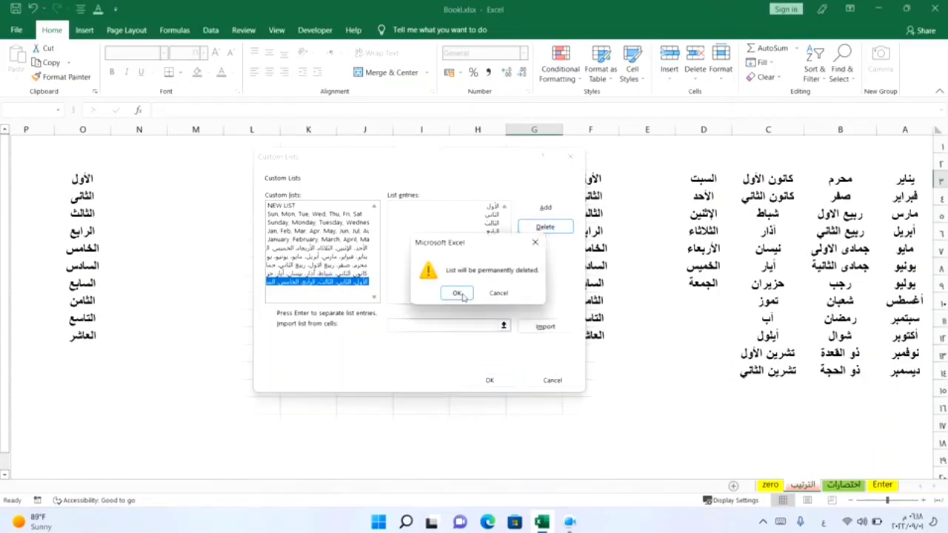
click(459, 294)
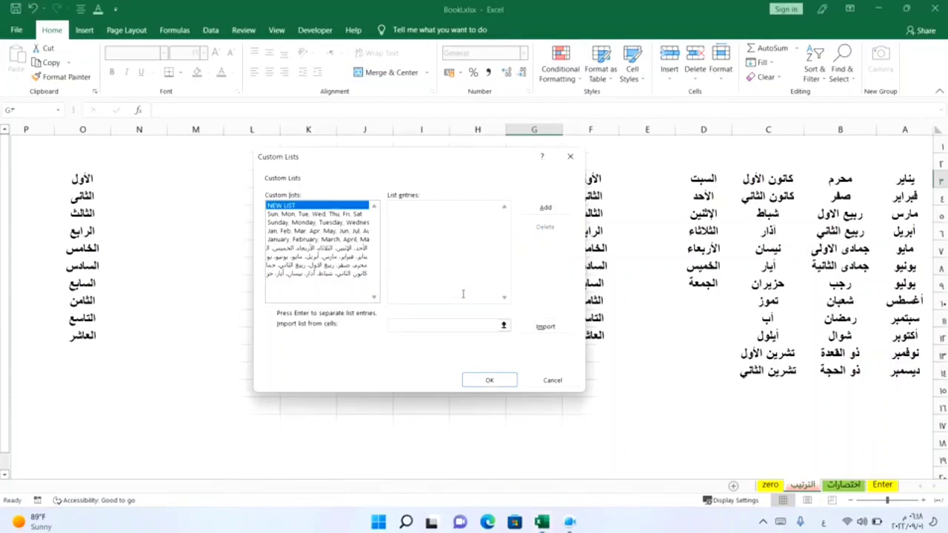
click(485, 381)
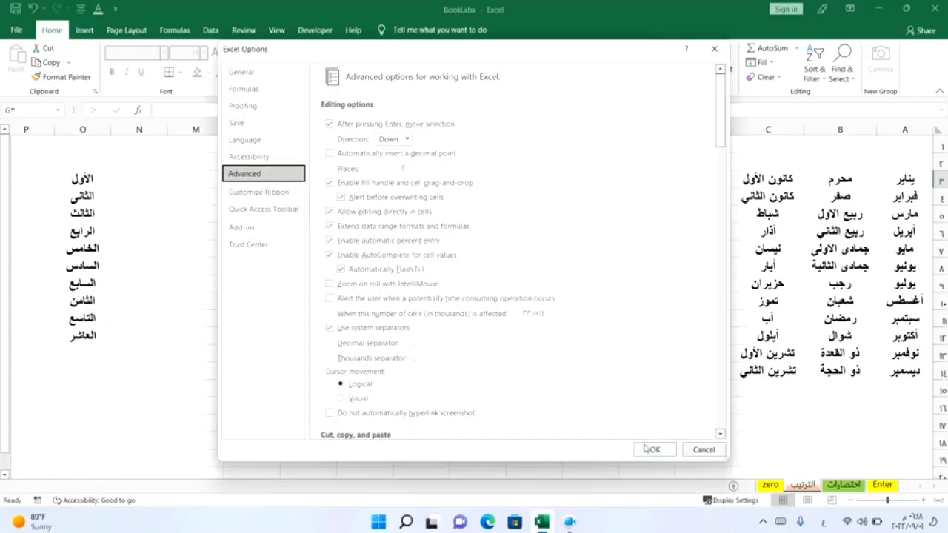
click(650, 450)
On the zero sheet, enter price 100 and quantity 2 for item 1.
click(533, 381)
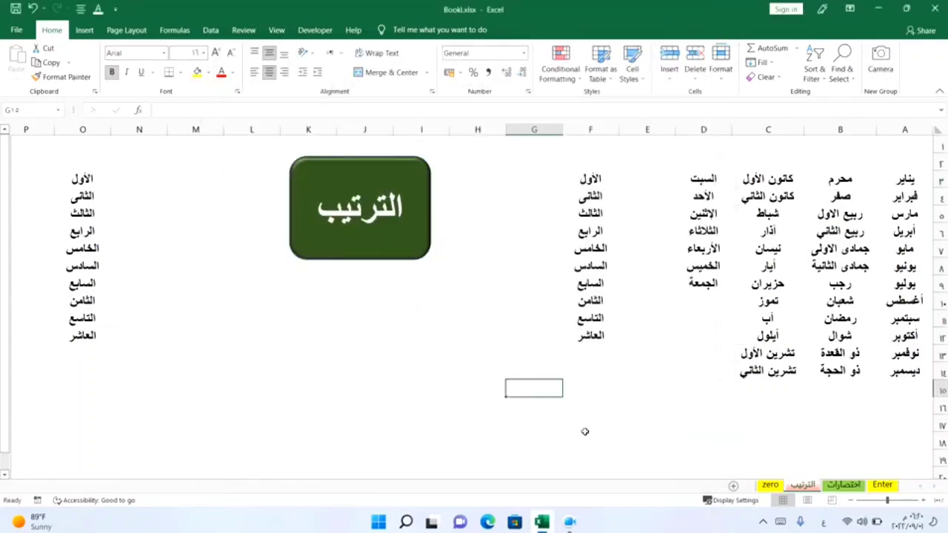
click(771, 485)
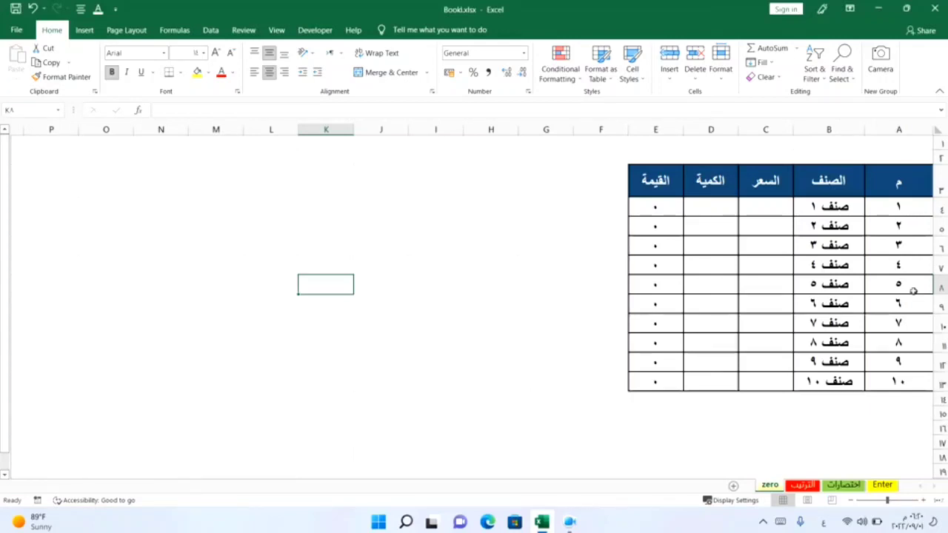
click(755, 209)
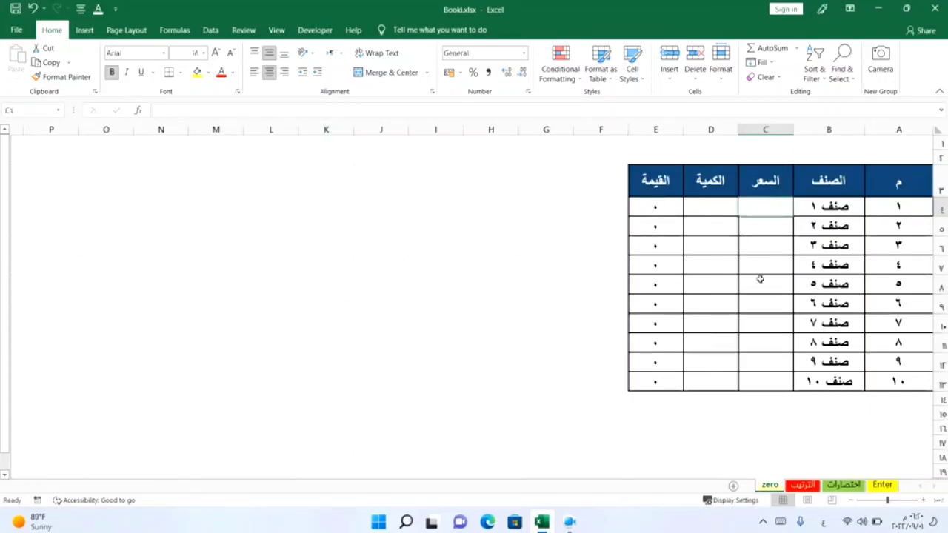
text(100)
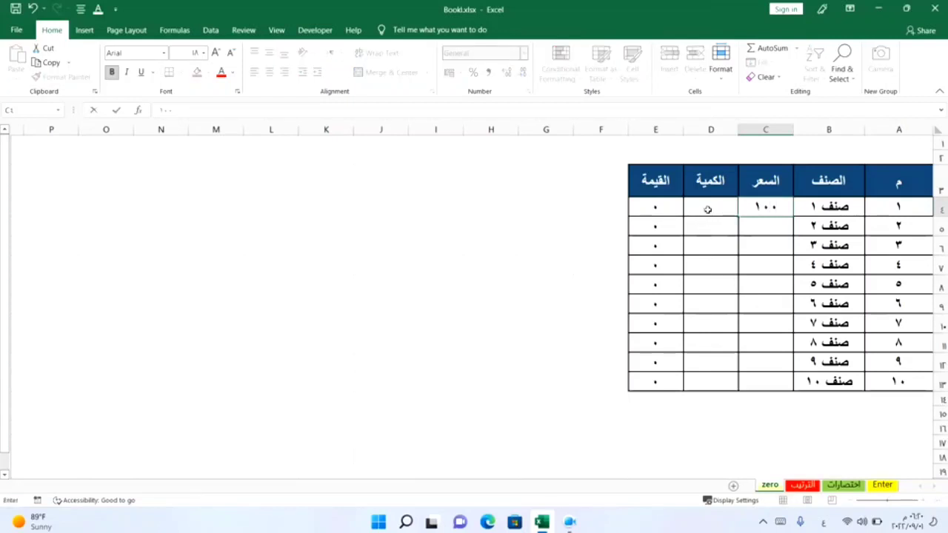
click(707, 209)
text(2)
key(Return)
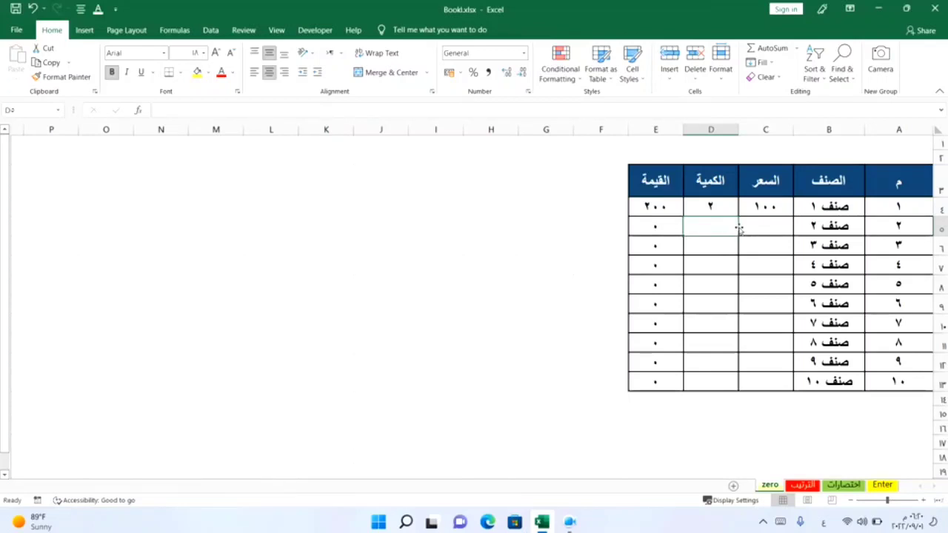
Fill item 1's price and quantity down to items 2–5, so each value reads 200.
mouse_move(751, 211)
mouse_down()
mouse_move(724, 210)
mouse_move(689, 285)
mouse_up()
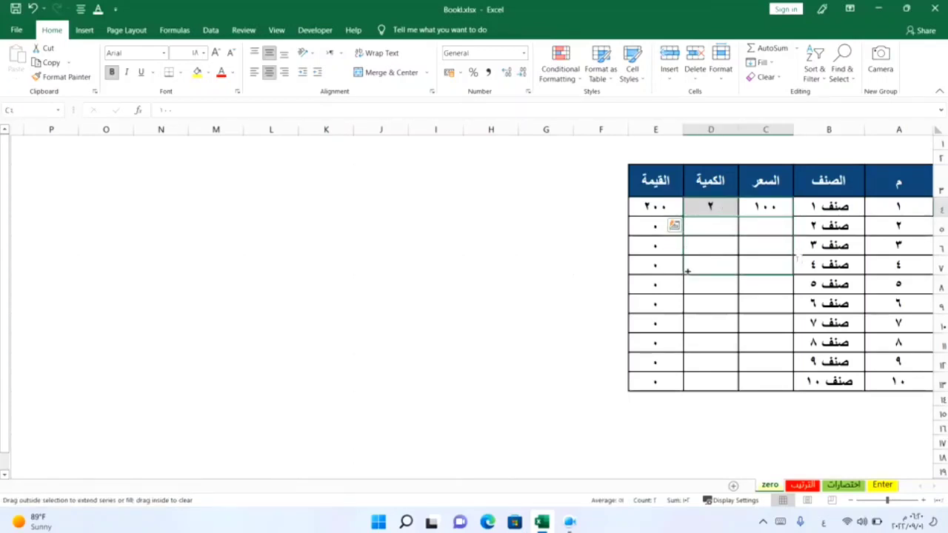
click(723, 356)
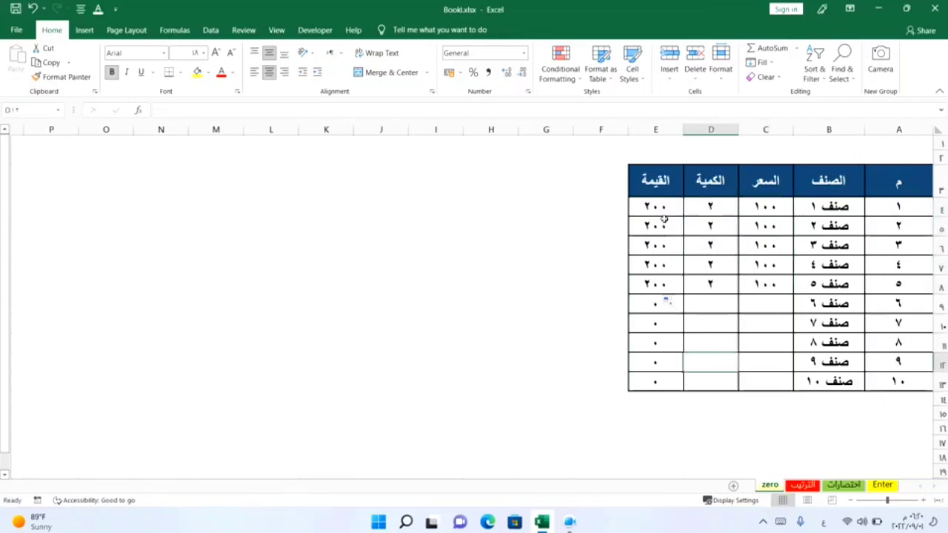
click(421, 341)
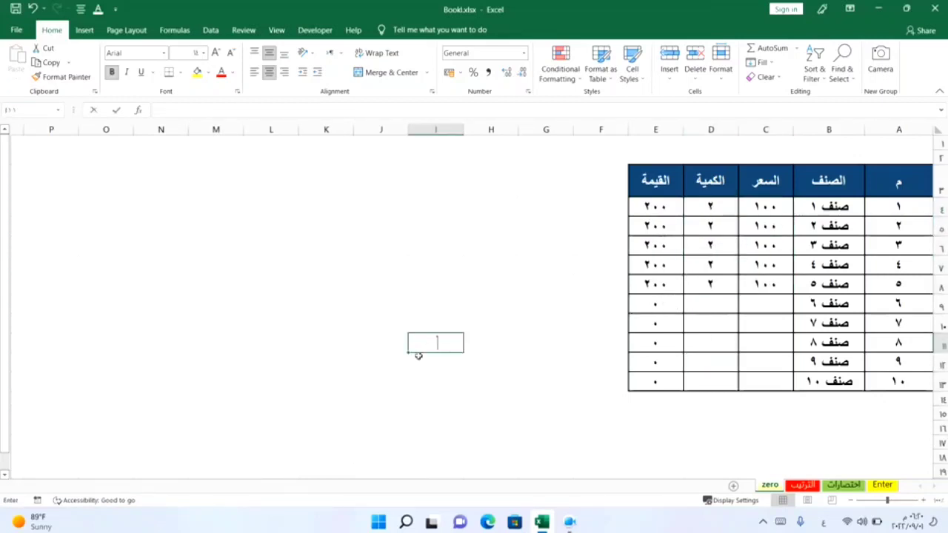
drag(417, 353, 484, 426)
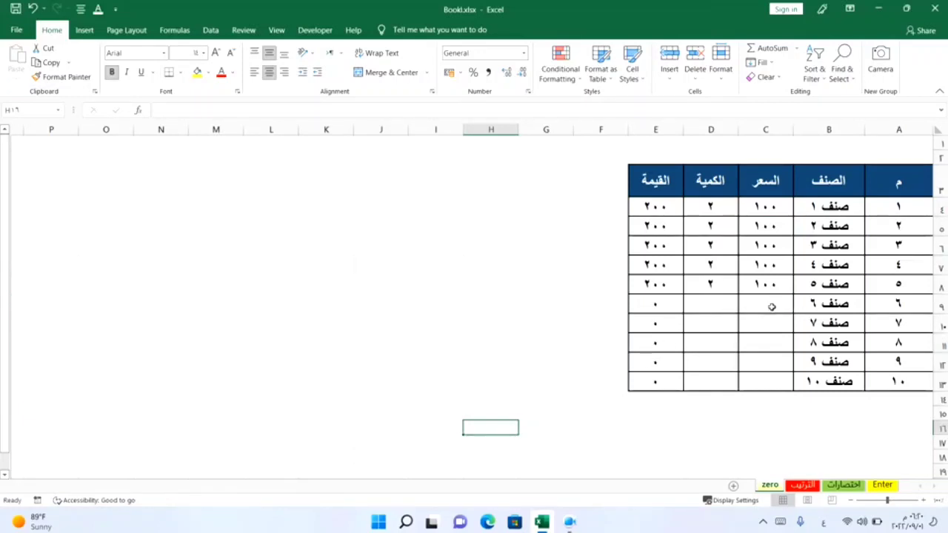
drag(763, 307, 726, 362)
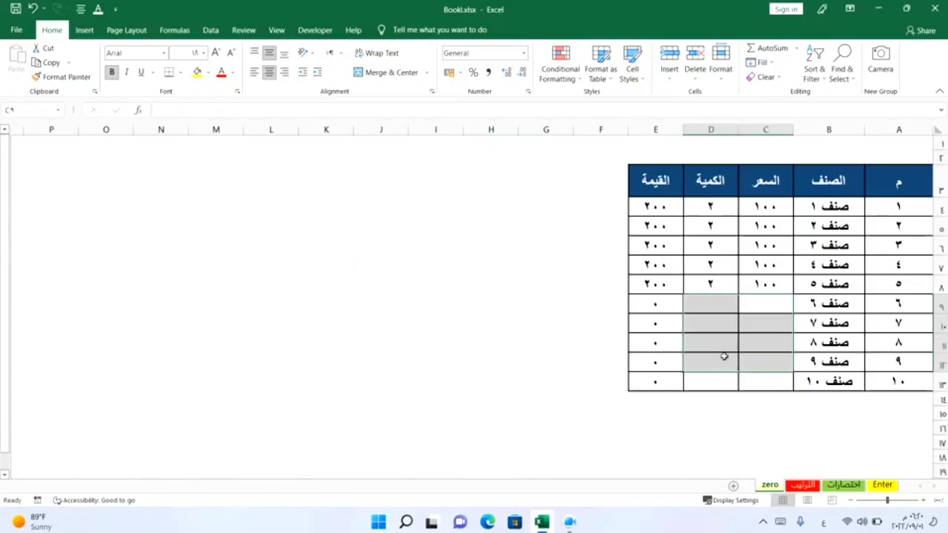
click(724, 325)
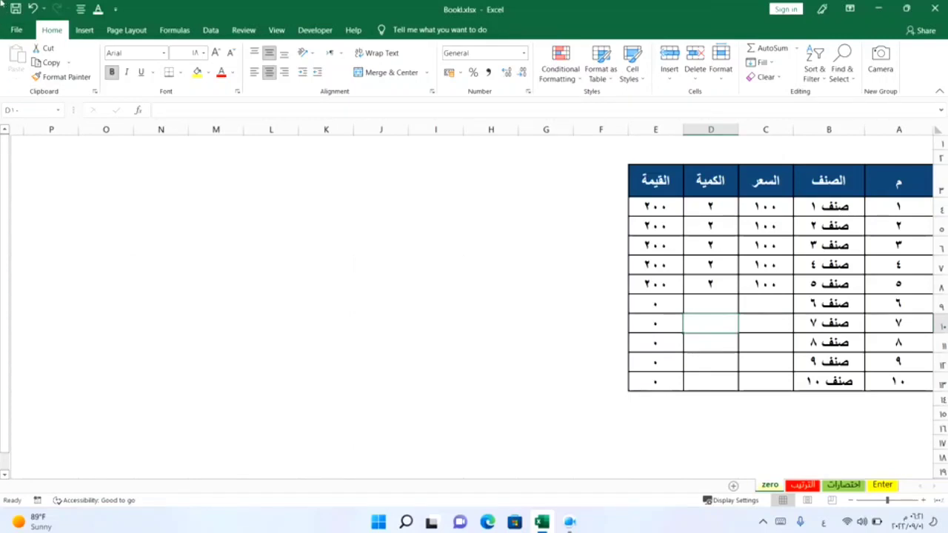
In Advanced options, uncheck 'Show a zero in cells that have zero value' for the zero sheet.
click(17, 29)
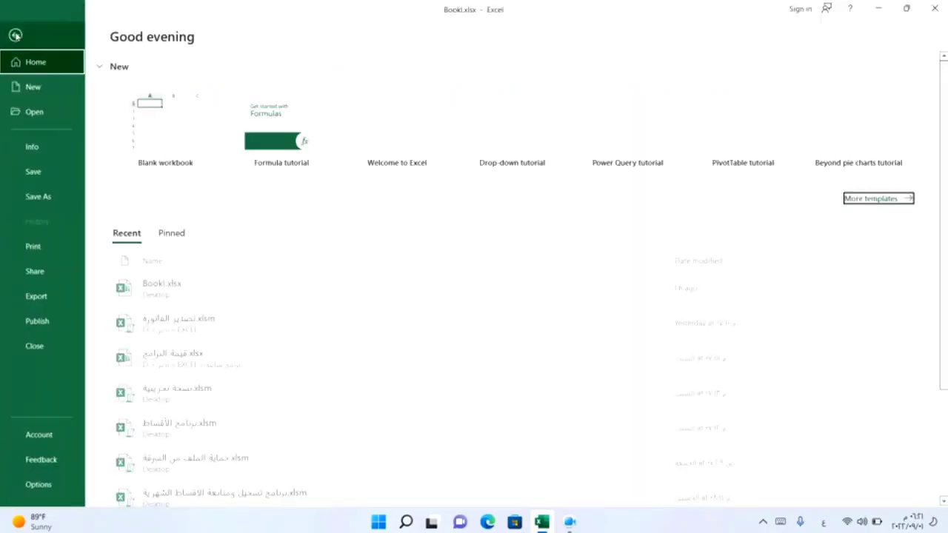
click(34, 484)
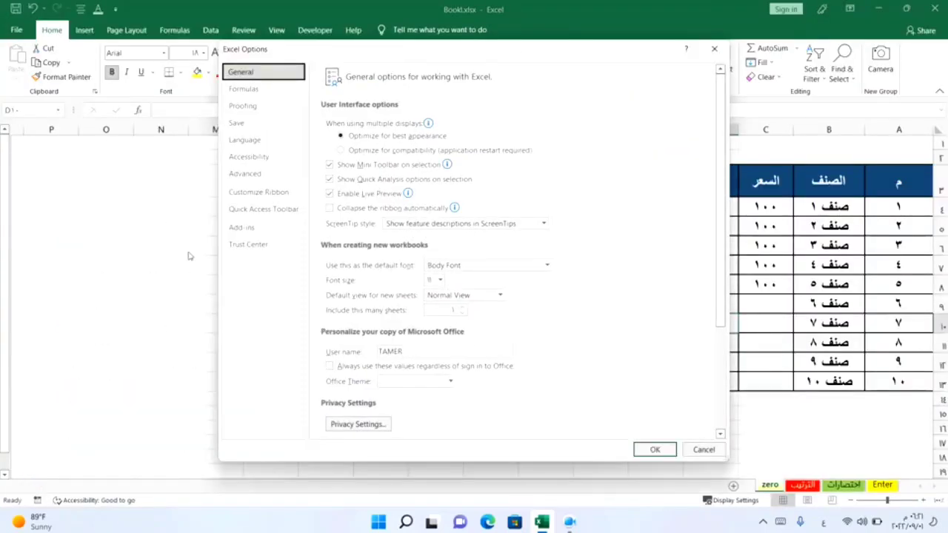
click(242, 175)
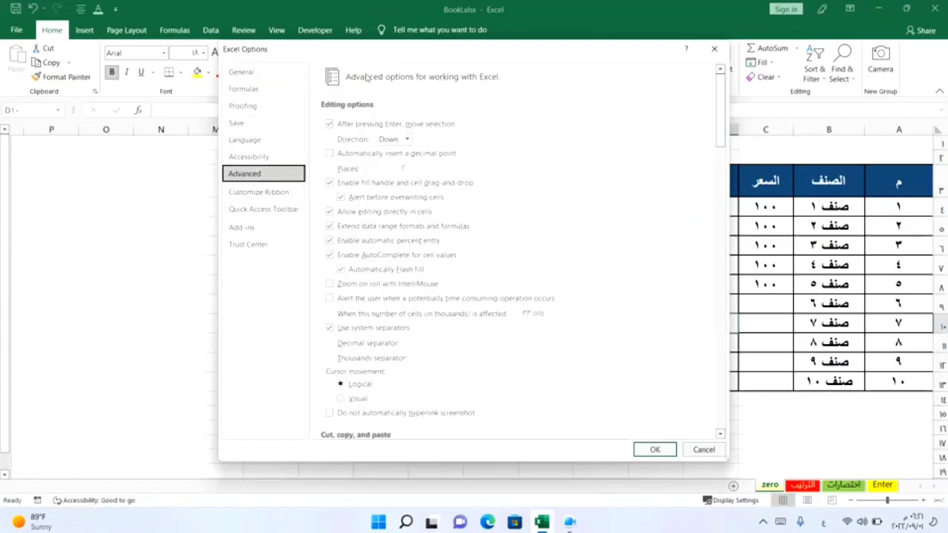
drag(479, 52, 423, 42)
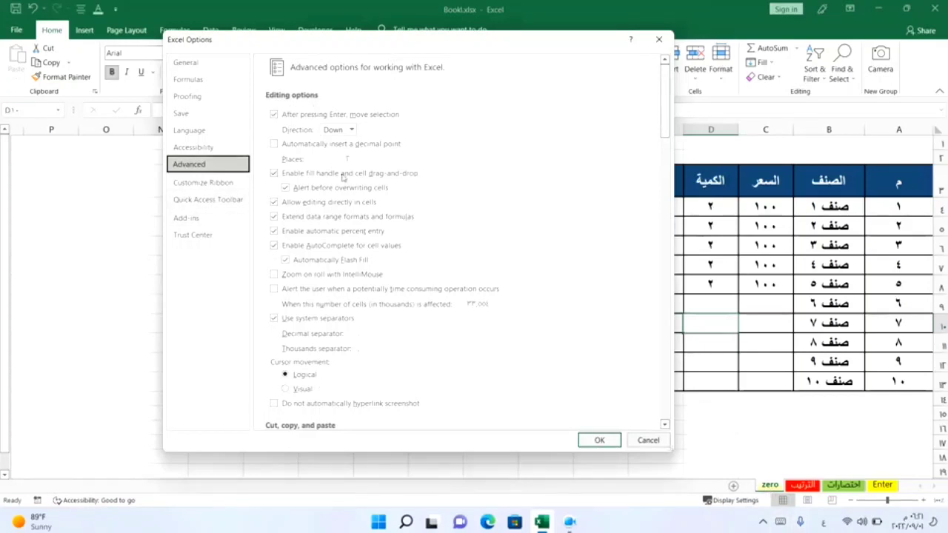
drag(666, 85, 667, 259)
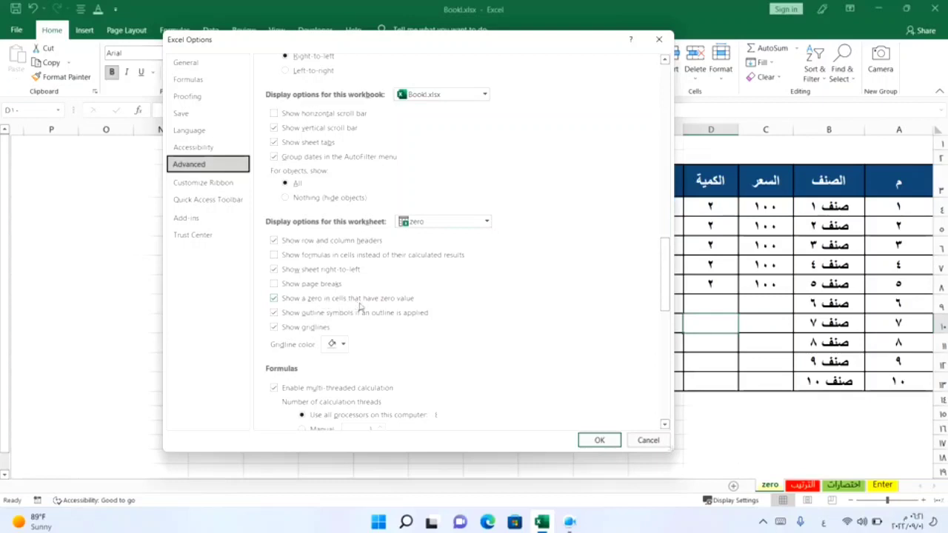
click(274, 298)
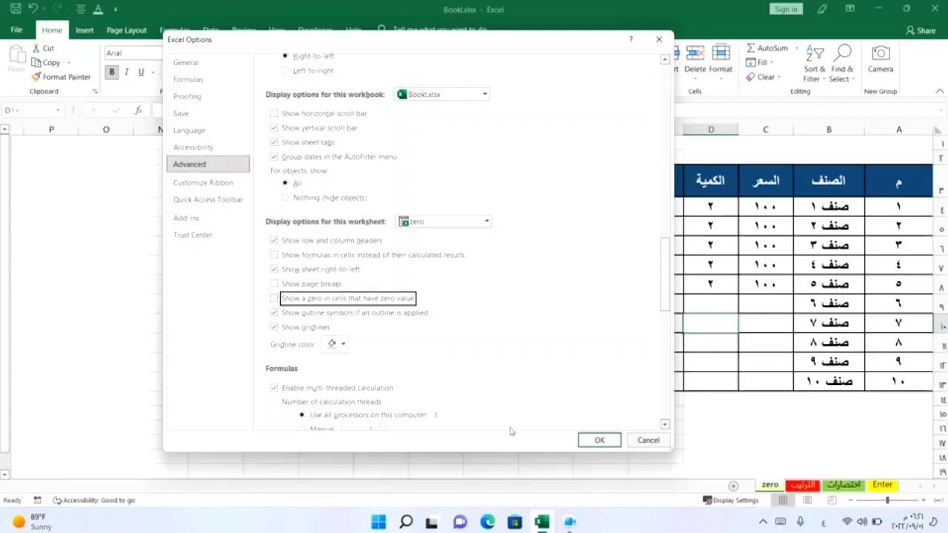
click(600, 440)
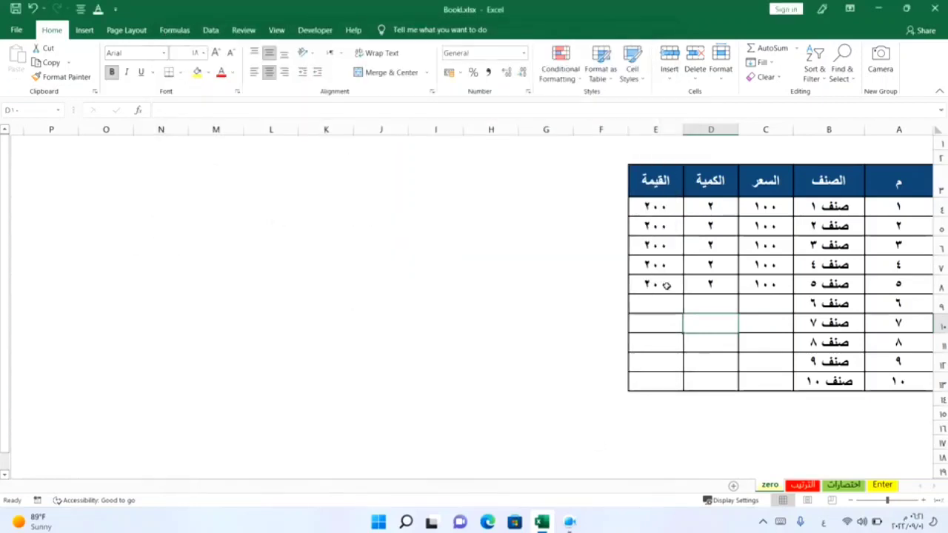
Give item 6 price 50 and quantity 3, making its value 150.
click(752, 305)
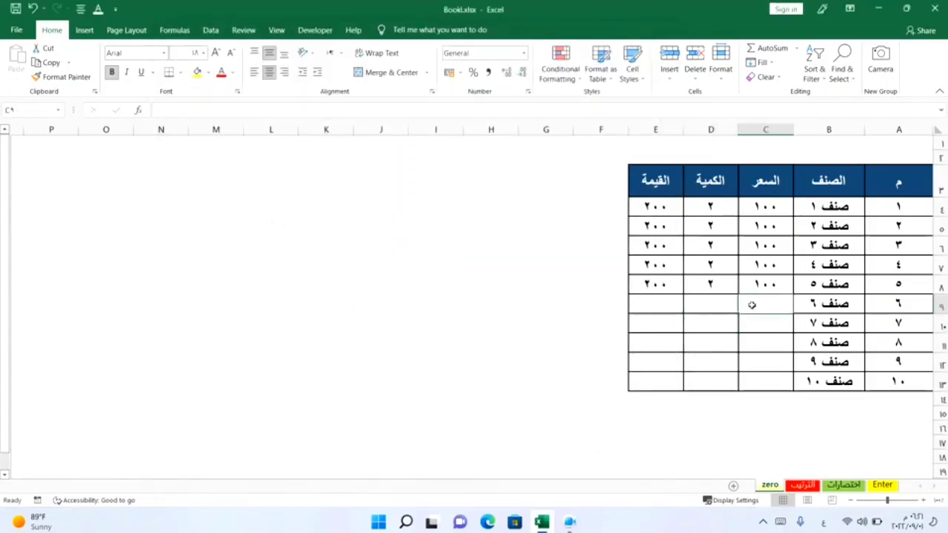
text(50)
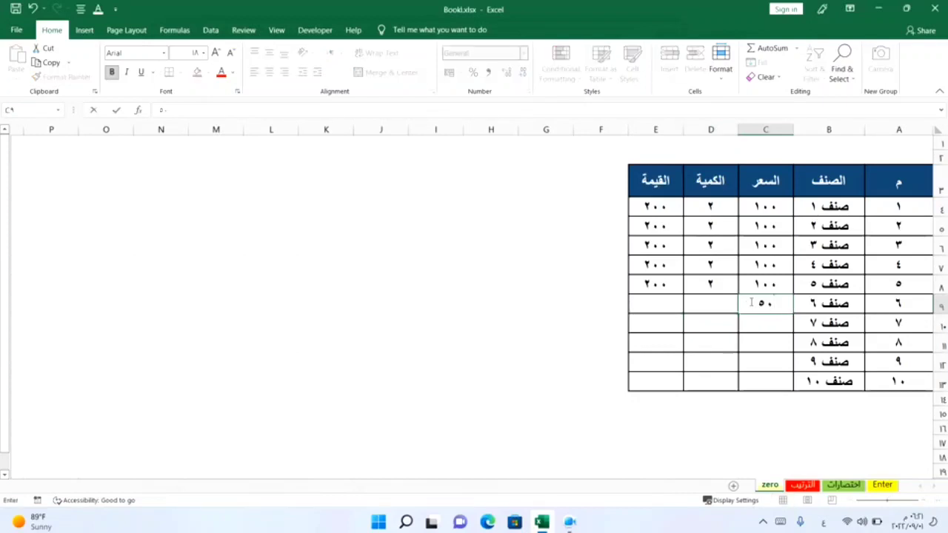
key(Tab)
text(3)
key(Return)
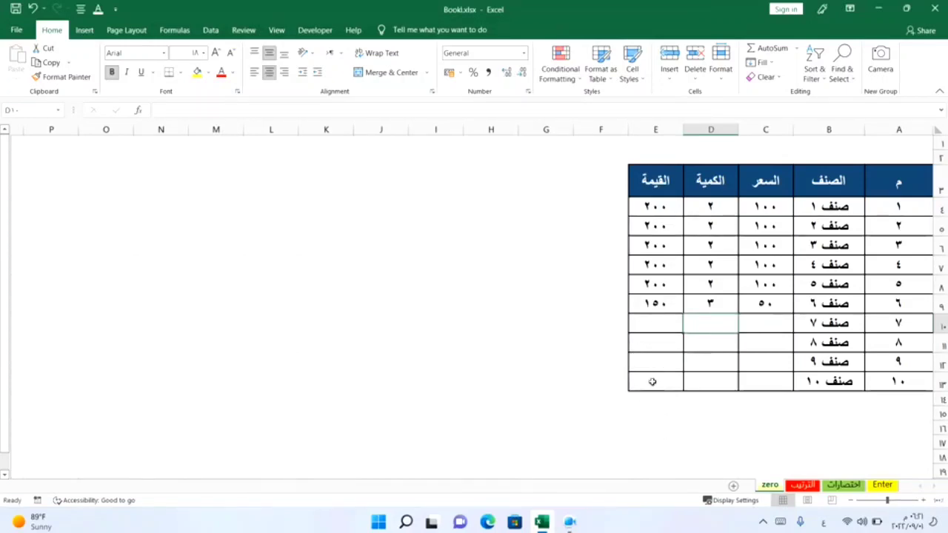
Give item 7 price 70 and quantity 4, making its value 280.
click(757, 327)
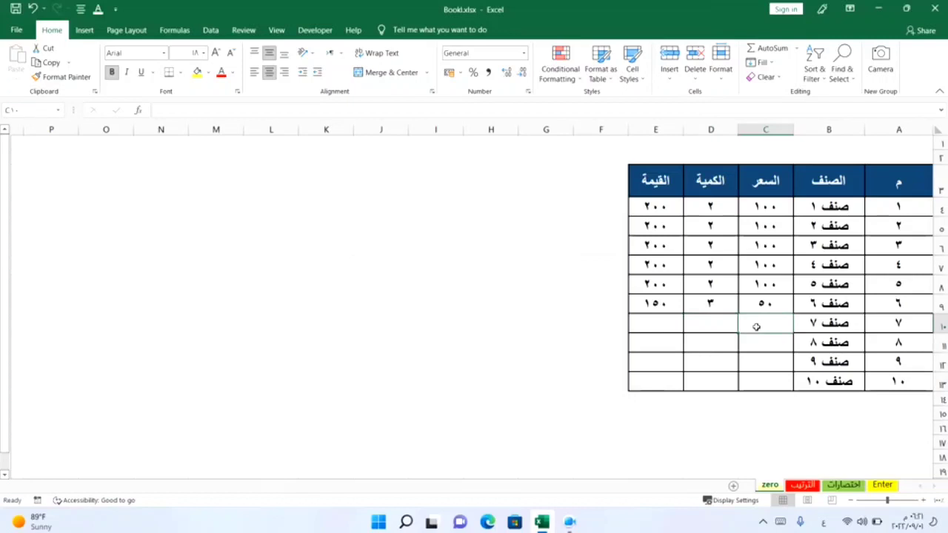
text(70)
key(Tab)
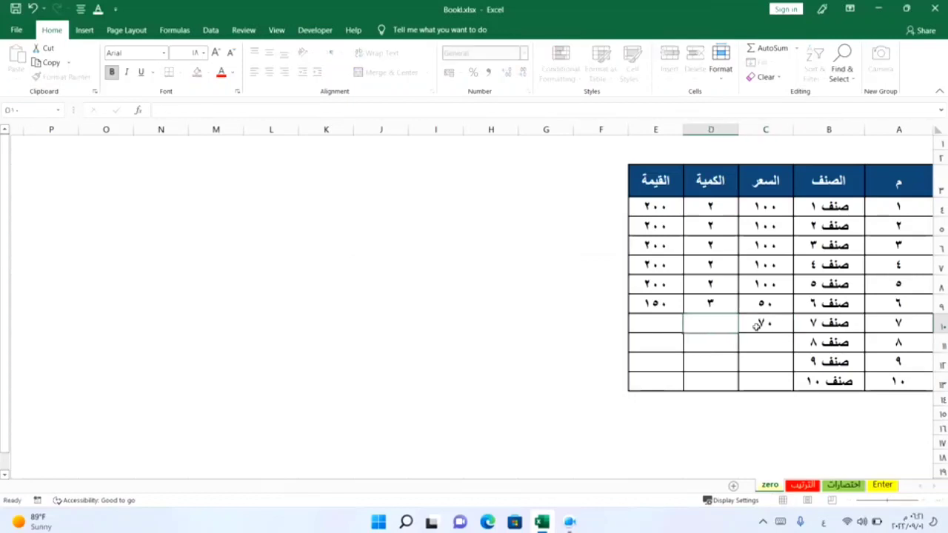
text(4)
key(Return)
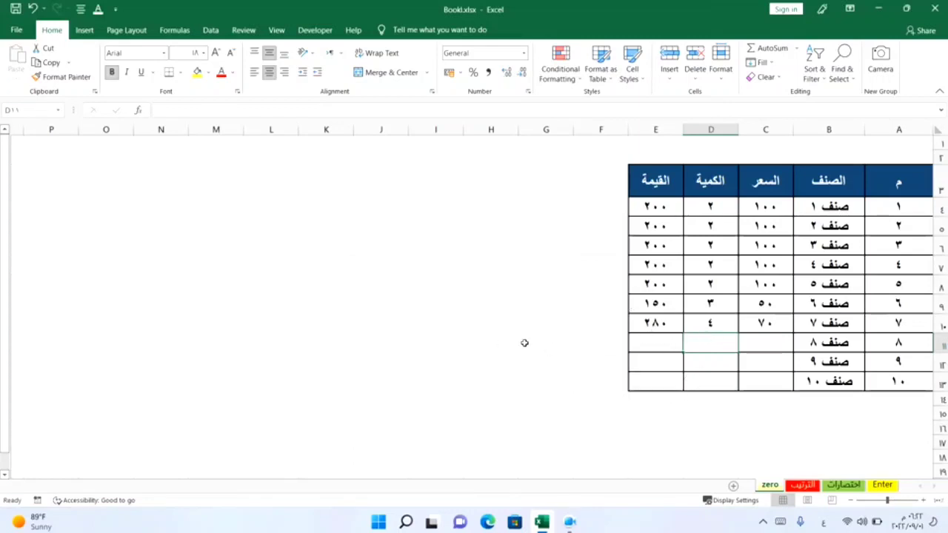
key(ctrl+End)
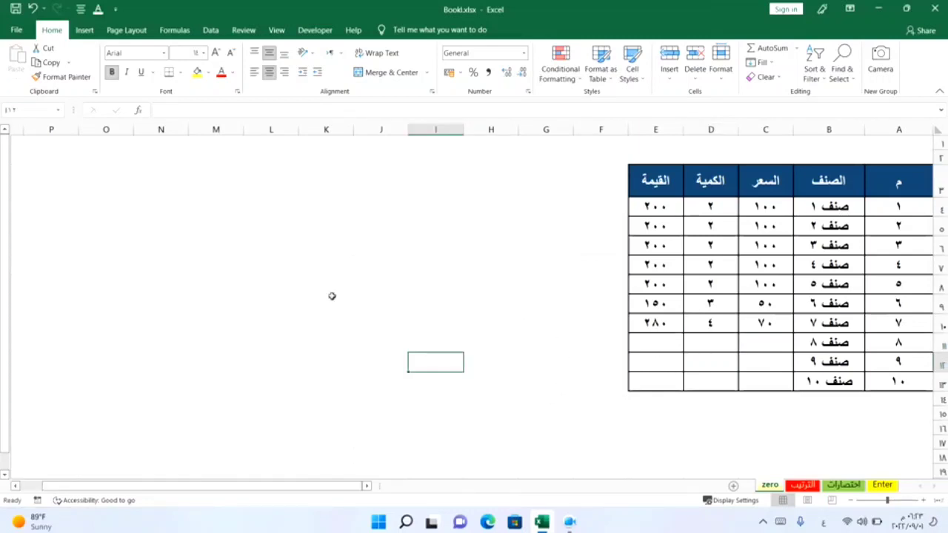
In Advanced options, uncheck 'Show row and column headers' for the zero worksheet.
click(14, 30)
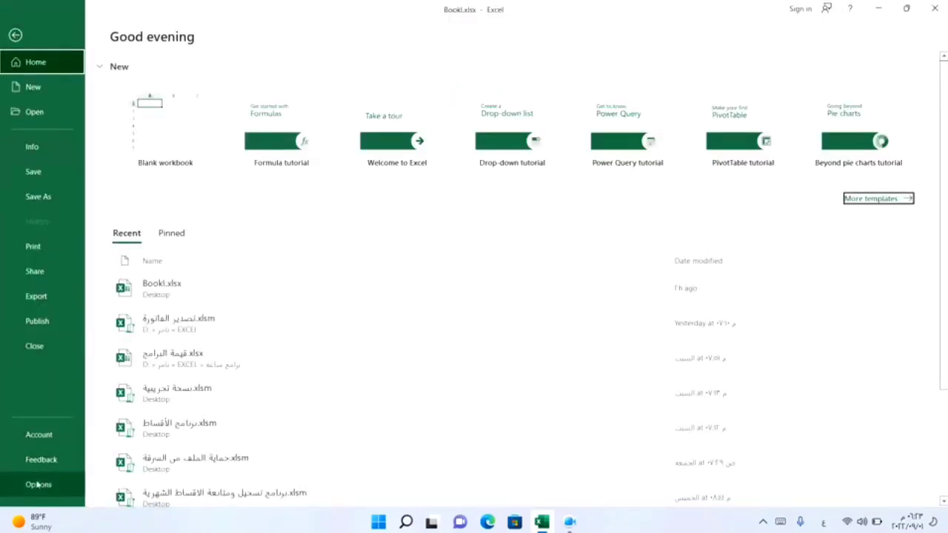
click(38, 484)
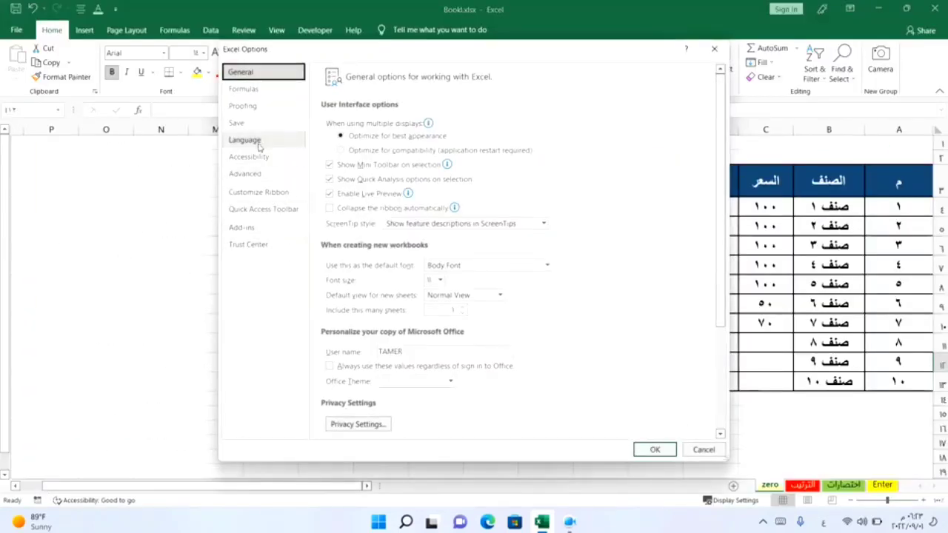
click(249, 174)
drag(535, 54, 406, 105)
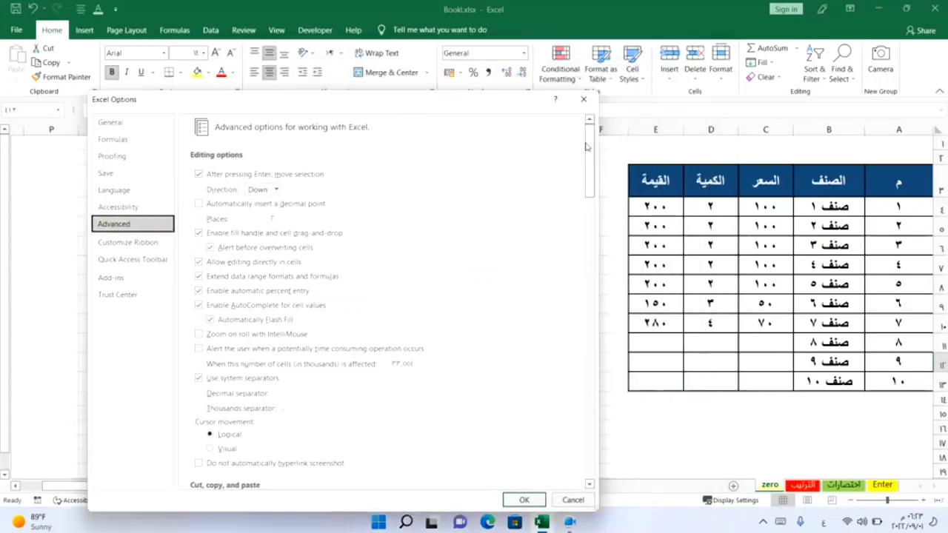
drag(586, 147, 589, 310)
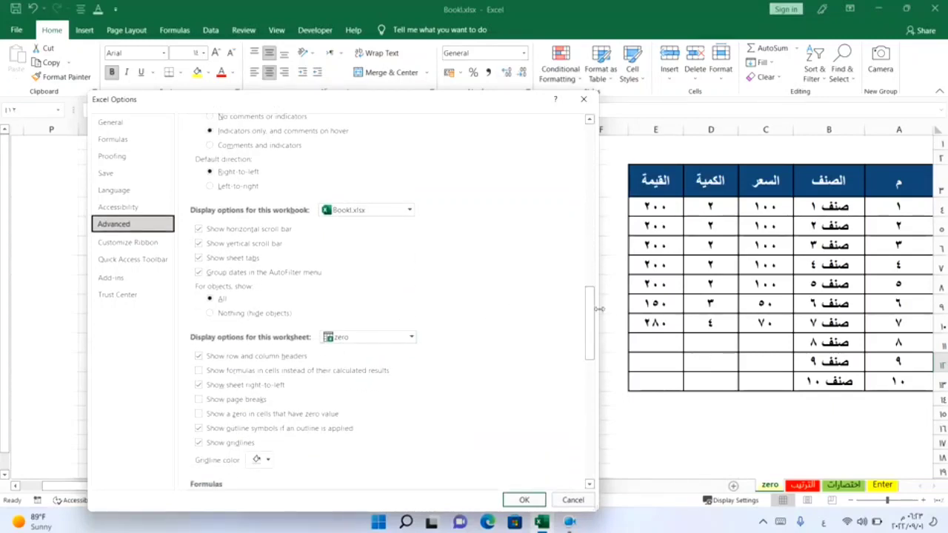
drag(589, 311, 590, 319)
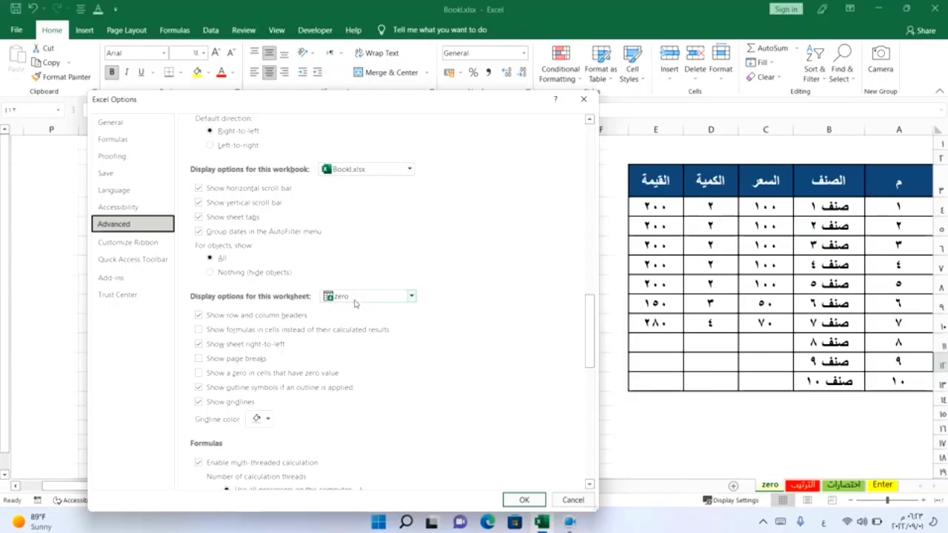
drag(449, 101, 372, 302)
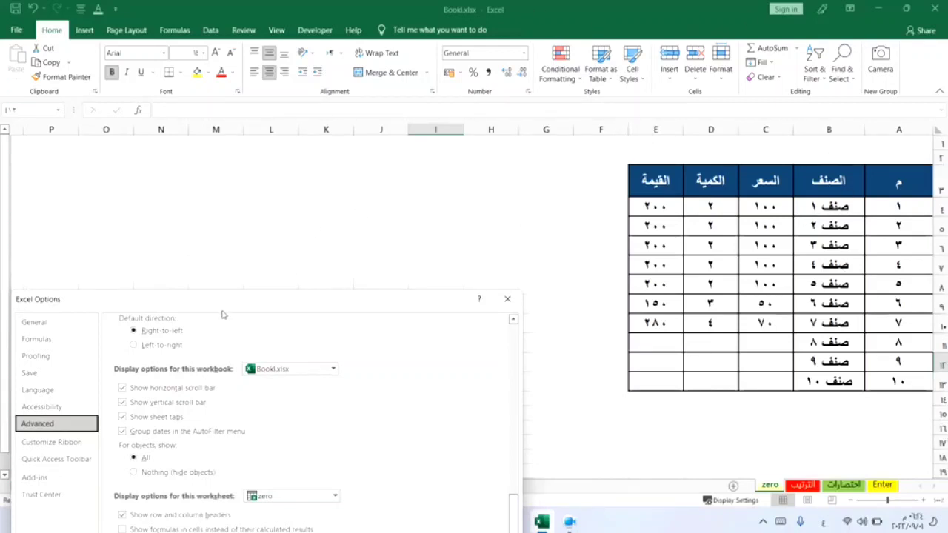
mouse_move(225, 310)
mouse_down()
mouse_move(432, 97)
mouse_move(409, 97)
mouse_up()
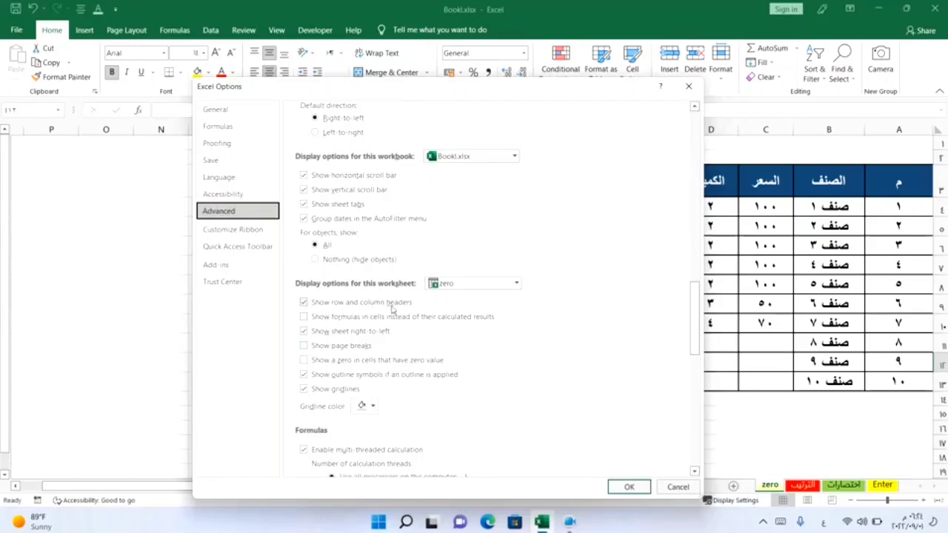
click(304, 304)
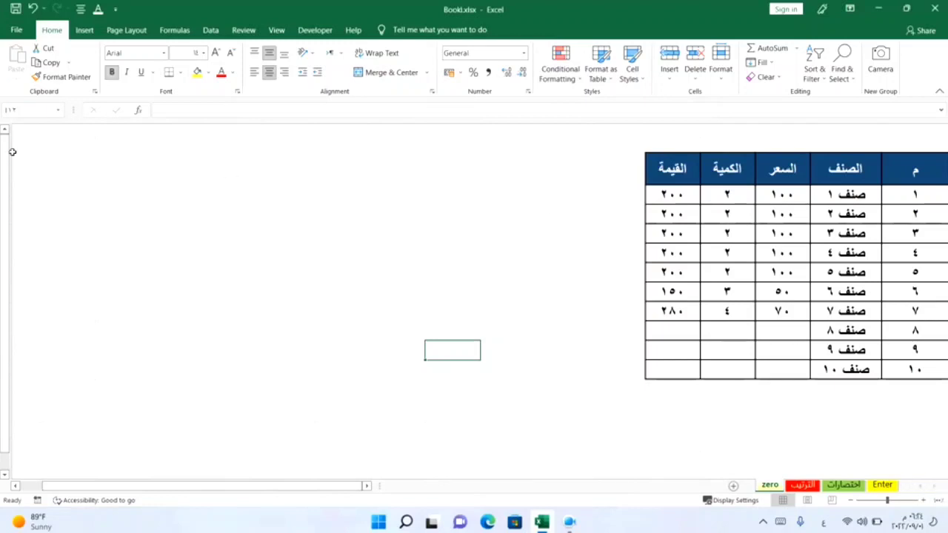
Re-check 'Show row and column headers' for the zero worksheet in Advanced options and apply.
click(15, 31)
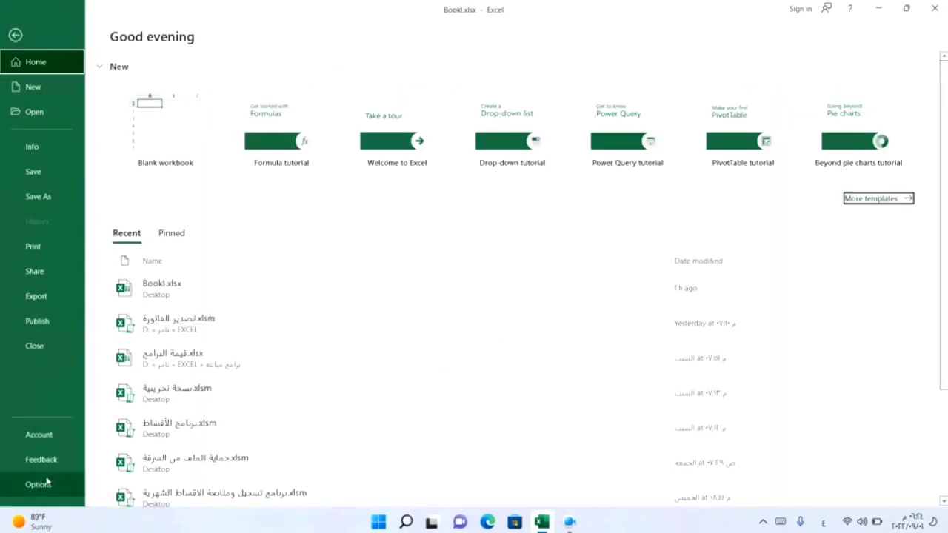
click(38, 485)
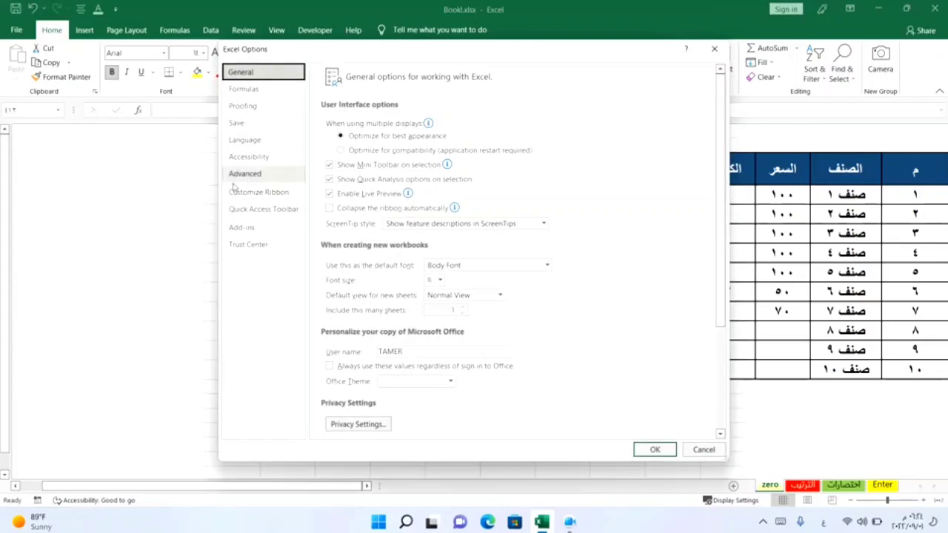
click(244, 175)
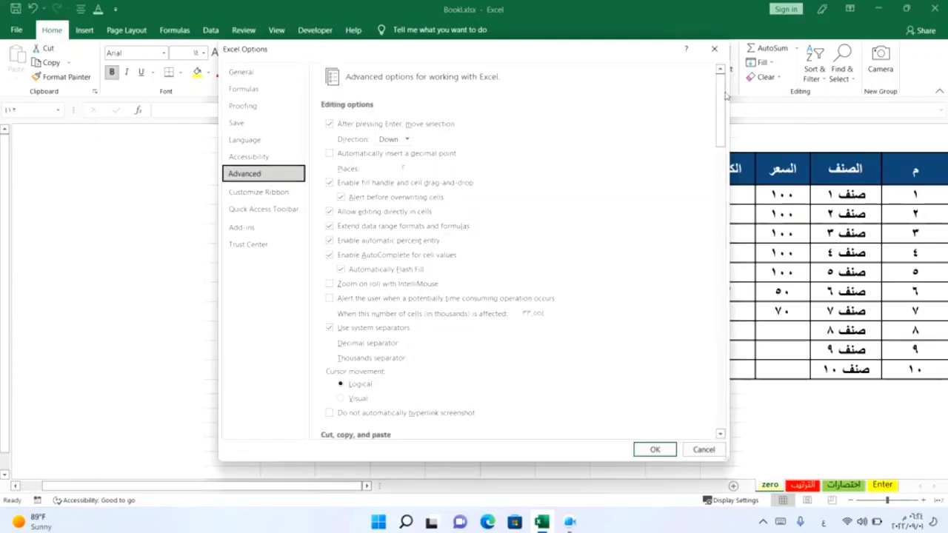
drag(721, 96, 719, 265)
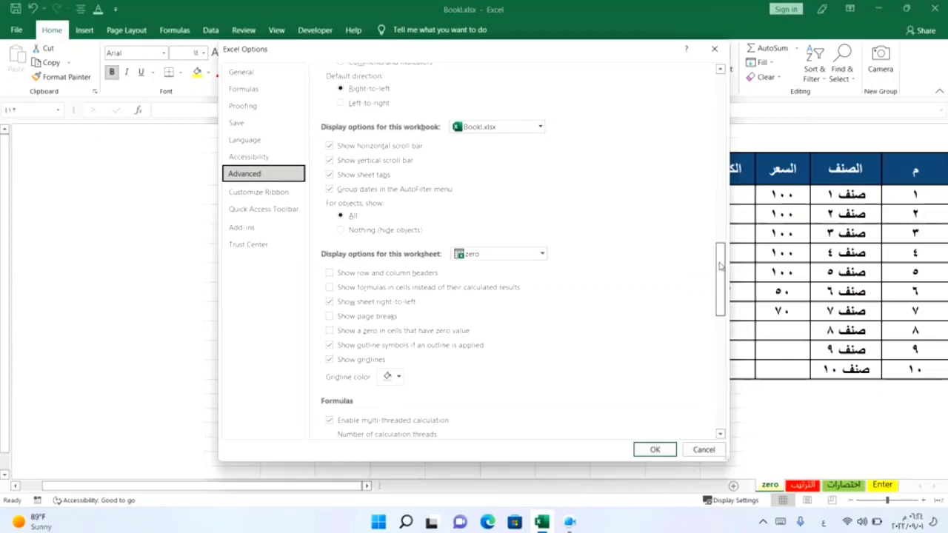
click(329, 273)
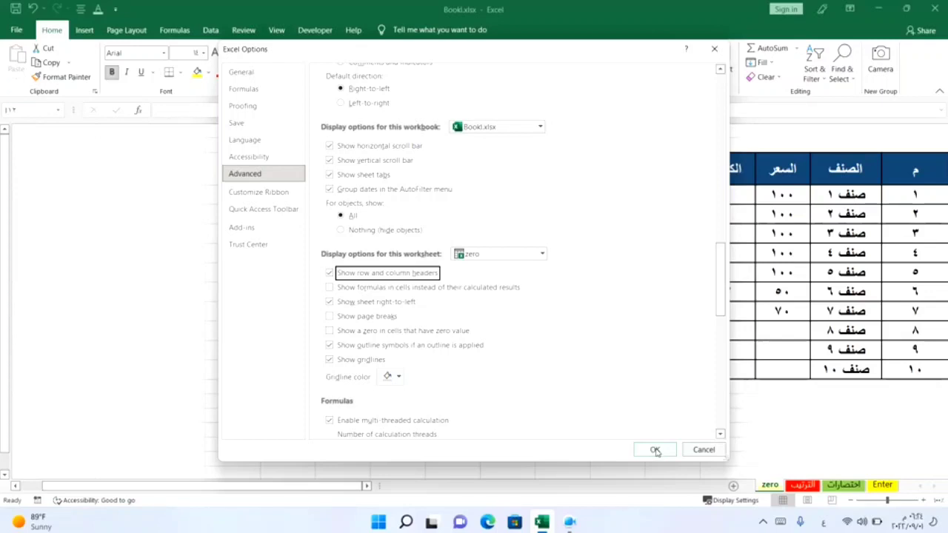
click(656, 450)
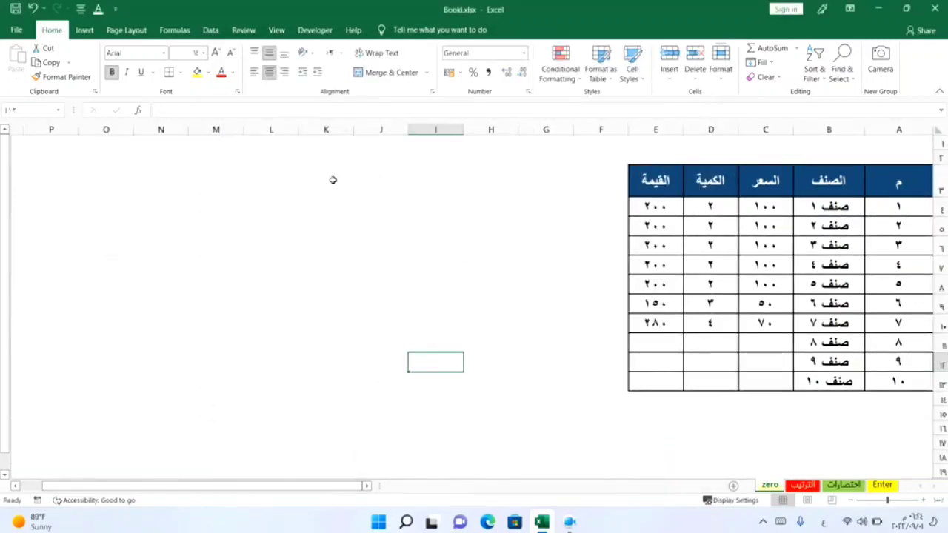
click(16, 30)
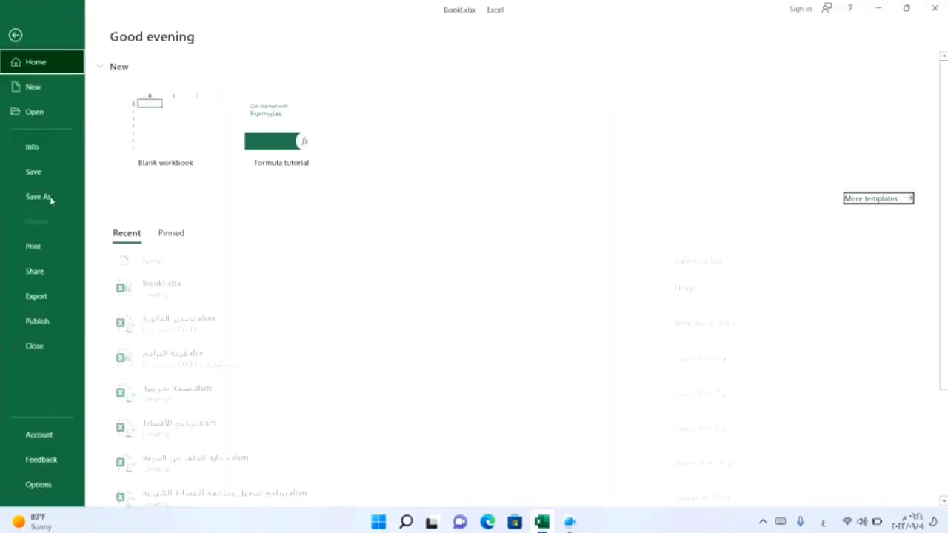
click(40, 484)
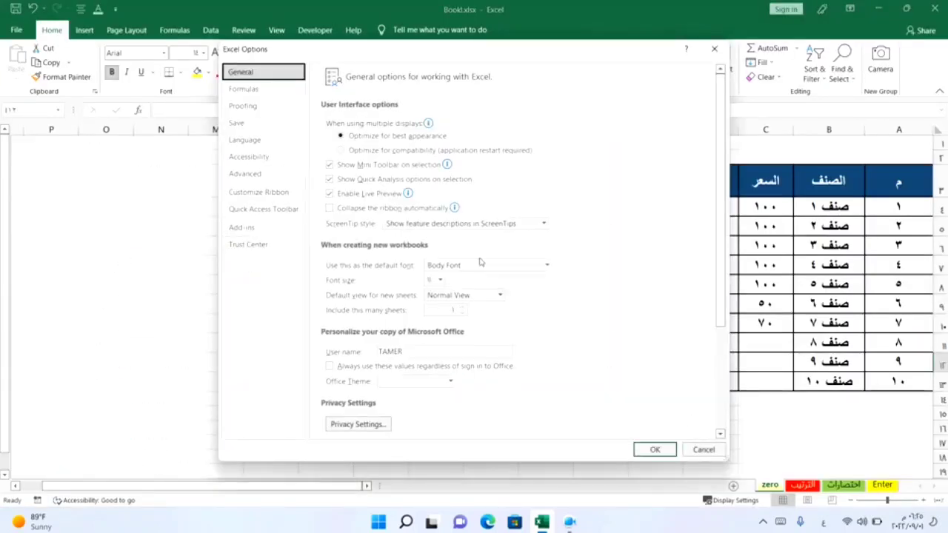
click(264, 175)
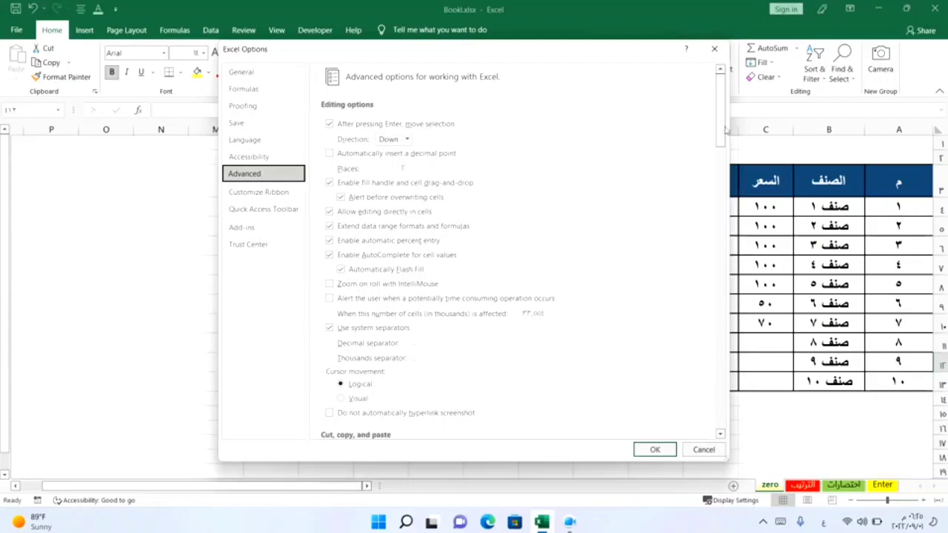
drag(726, 130, 722, 237)
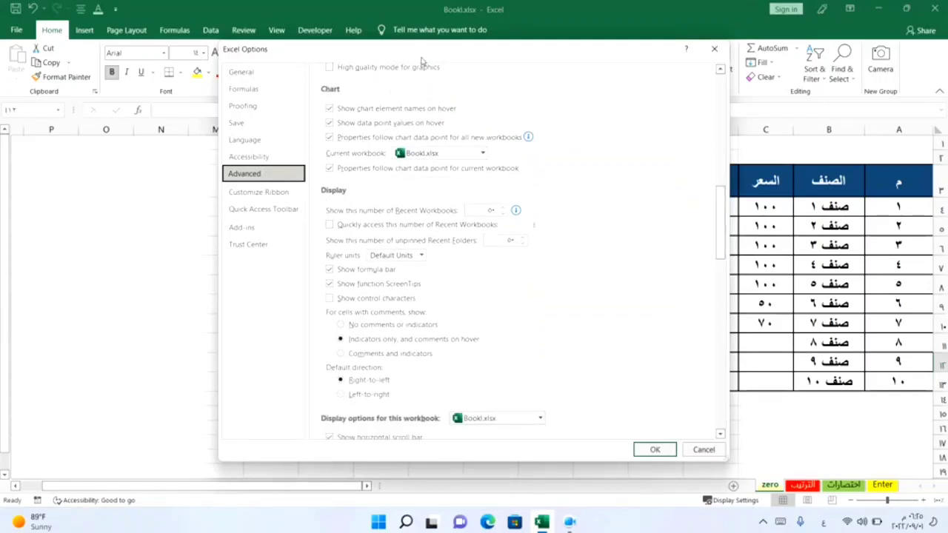
drag(422, 61, 409, 229)
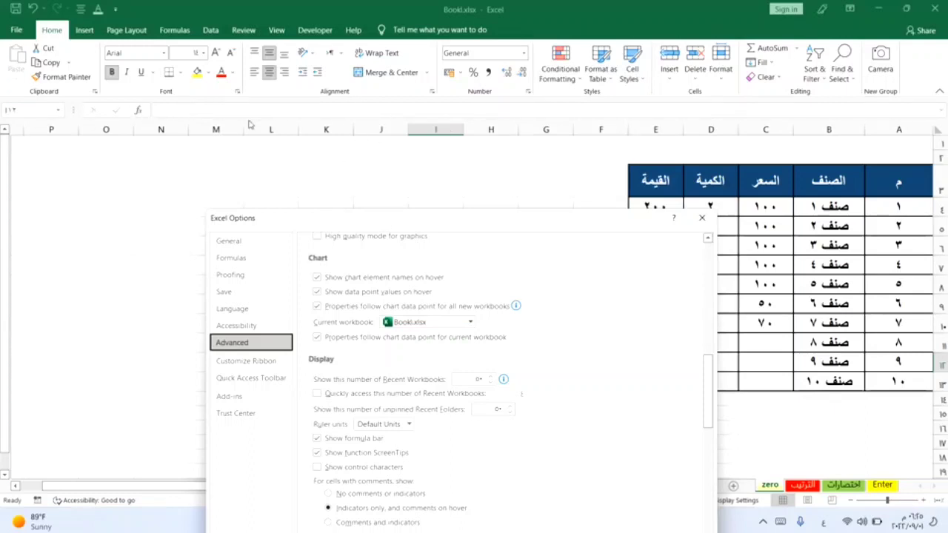
drag(362, 223, 357, 117)
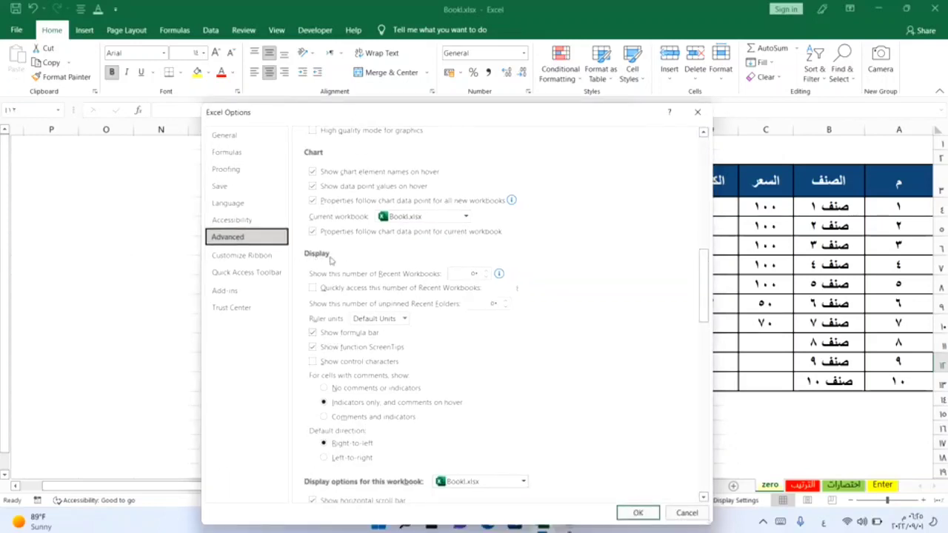
click(313, 333)
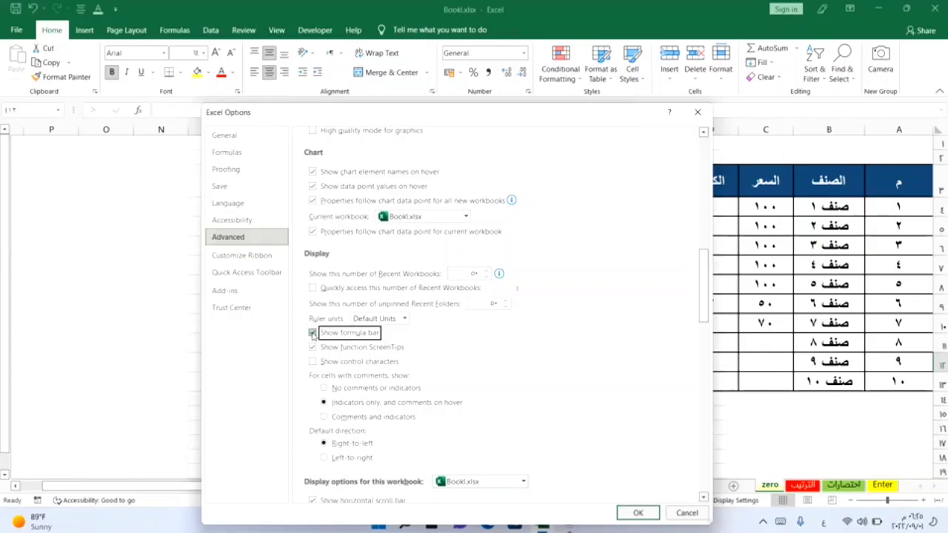
click(652, 515)
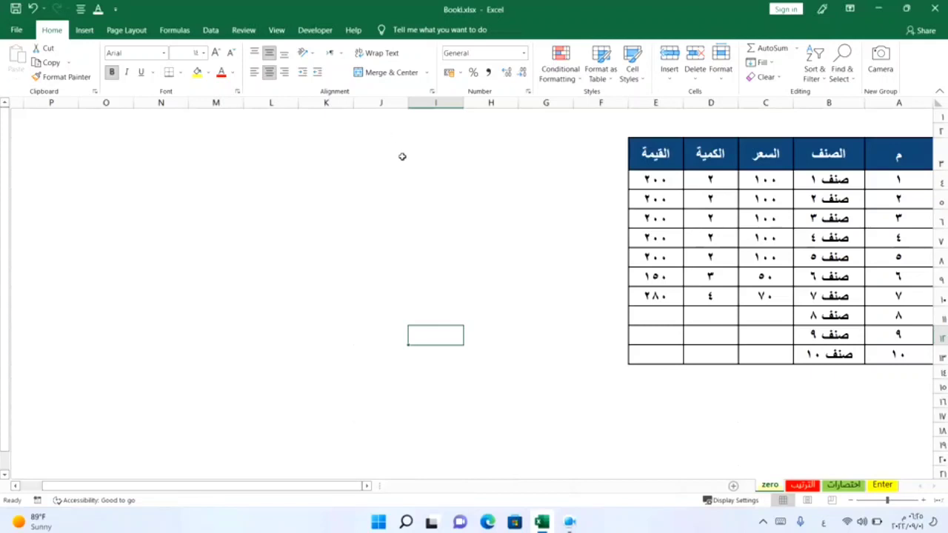
click(16, 29)
click(22, 483)
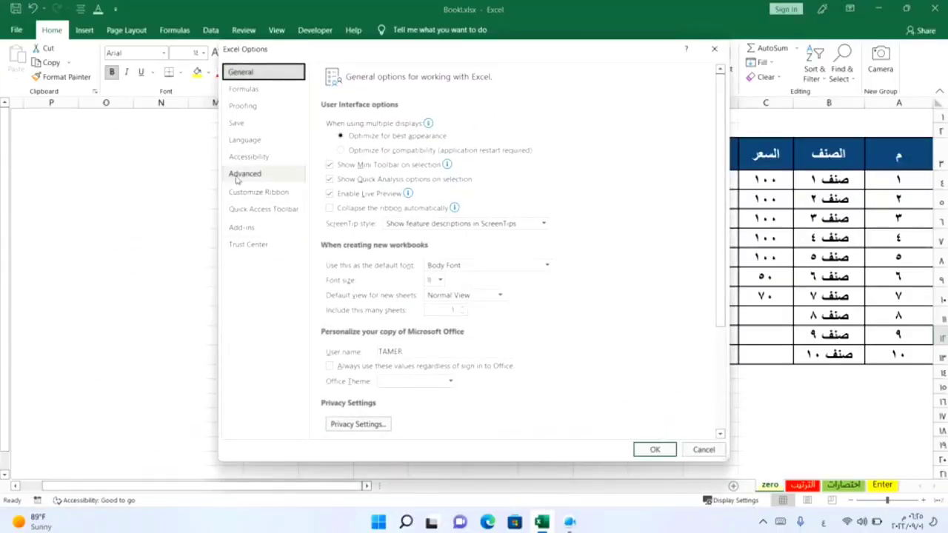
click(237, 177)
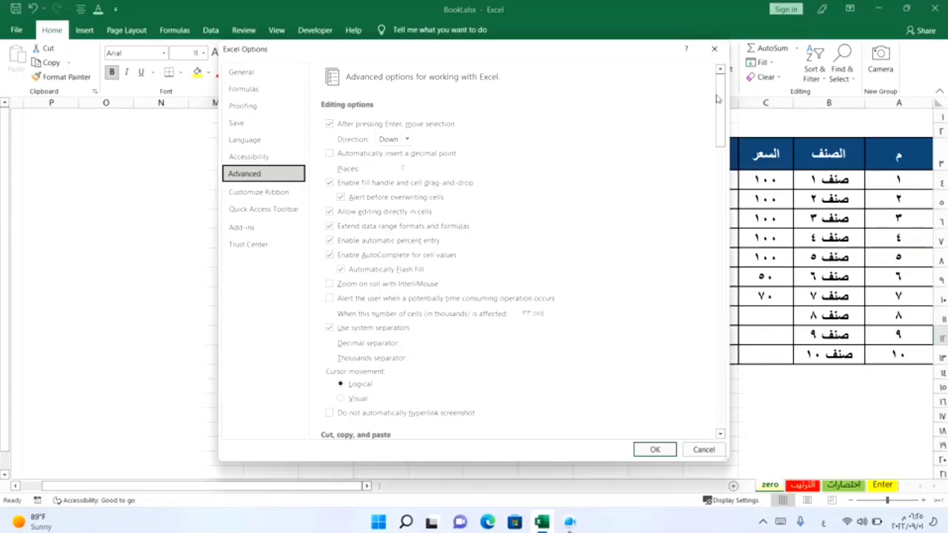
drag(717, 95, 723, 207)
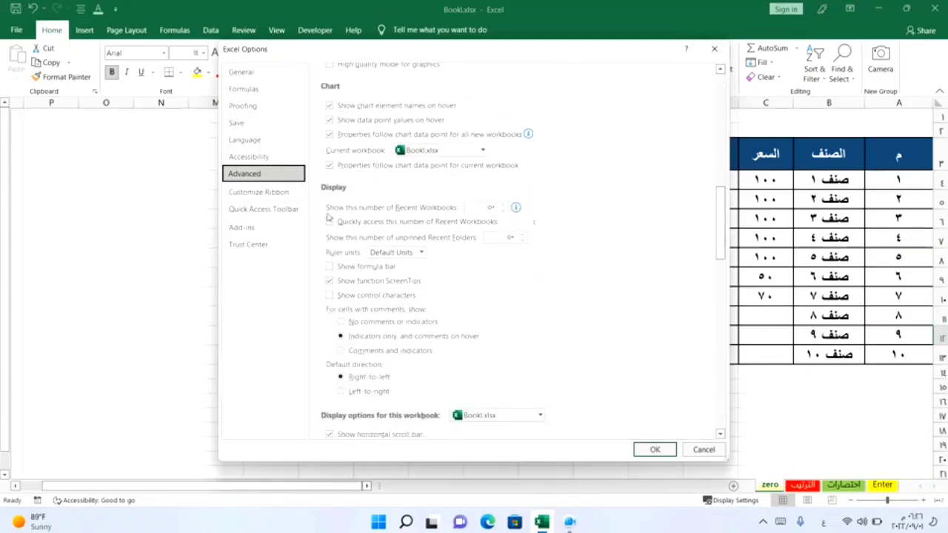
click(328, 267)
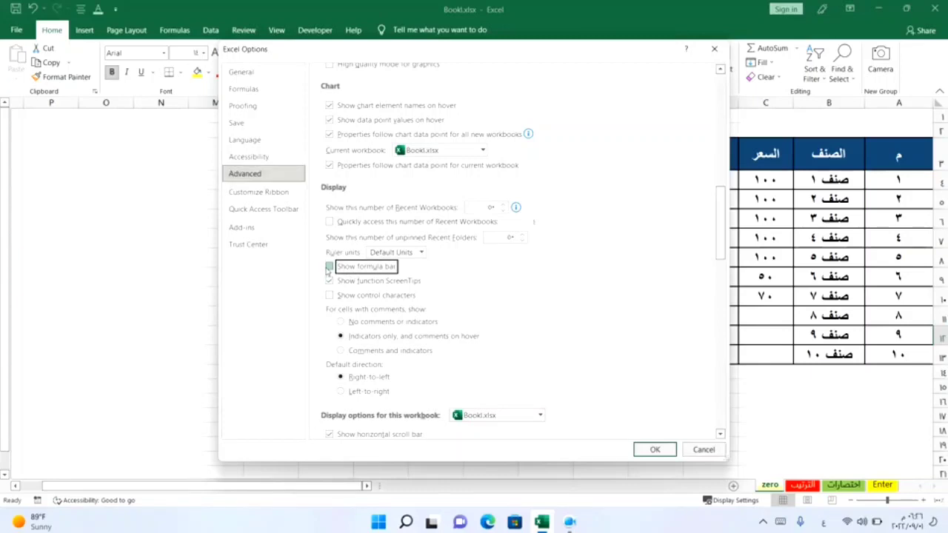
click(655, 450)
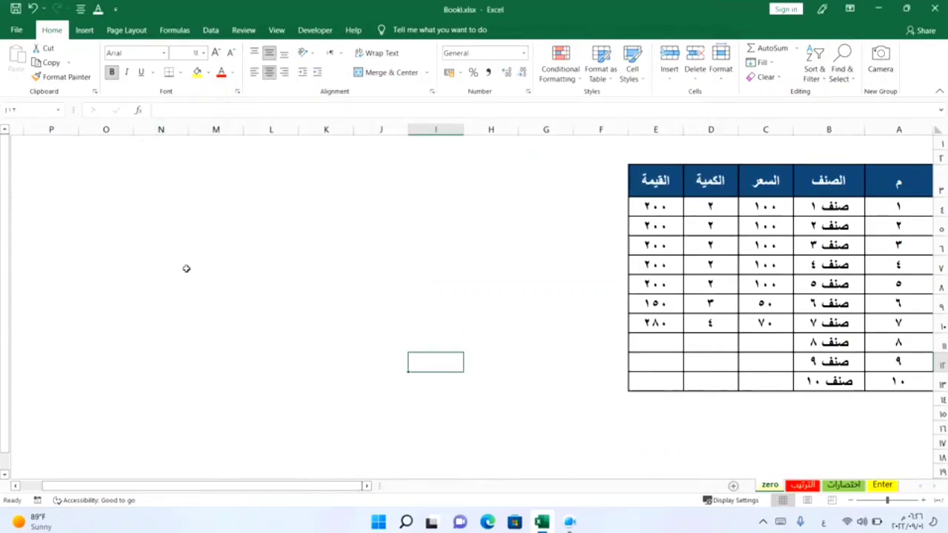
Uncheck 'Show horizontal scroll bar' and 'Show vertical scroll bar' in Advanced options and apply.
mouse_move(4, 182)
mouse_down()
mouse_move(2, 252)
mouse_move(106, 470)
mouse_up()
drag(153, 499, 284, 502)
click(293, 490)
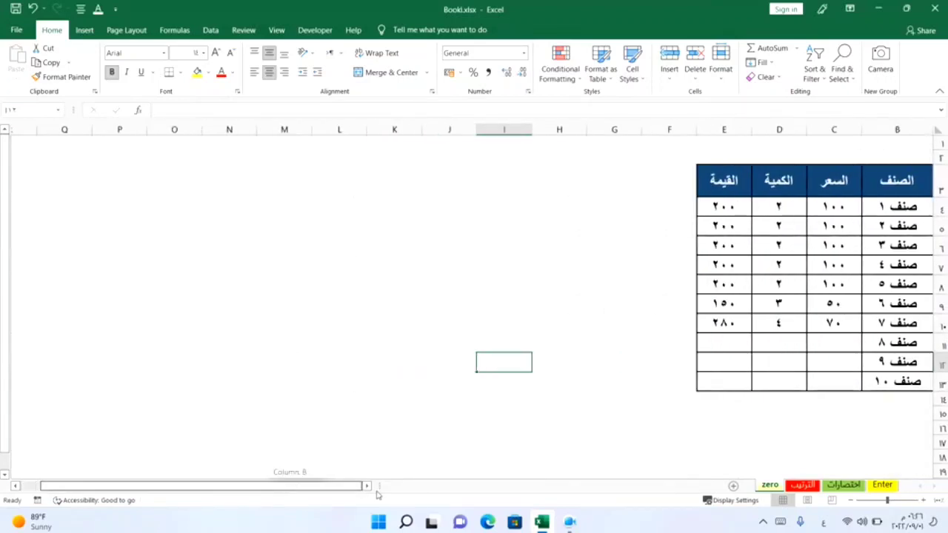
click(367, 489)
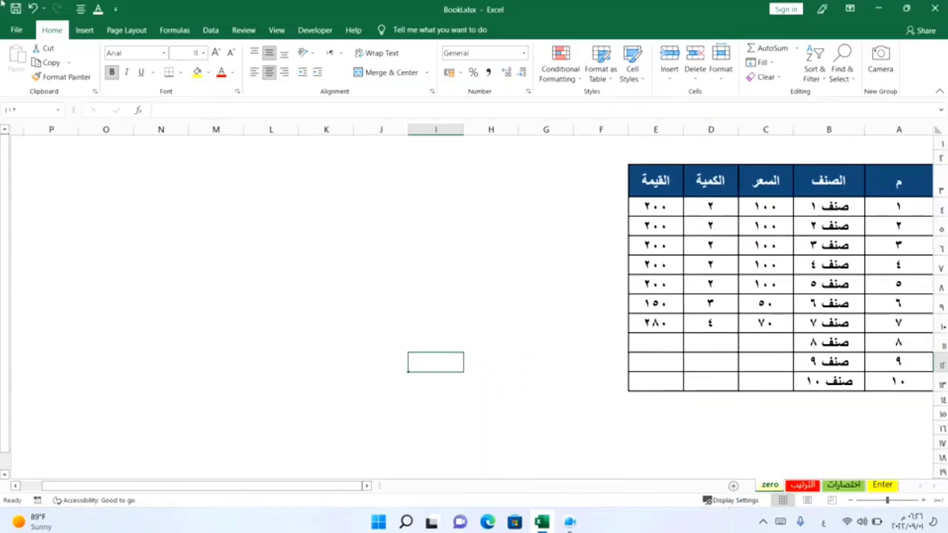
click(16, 30)
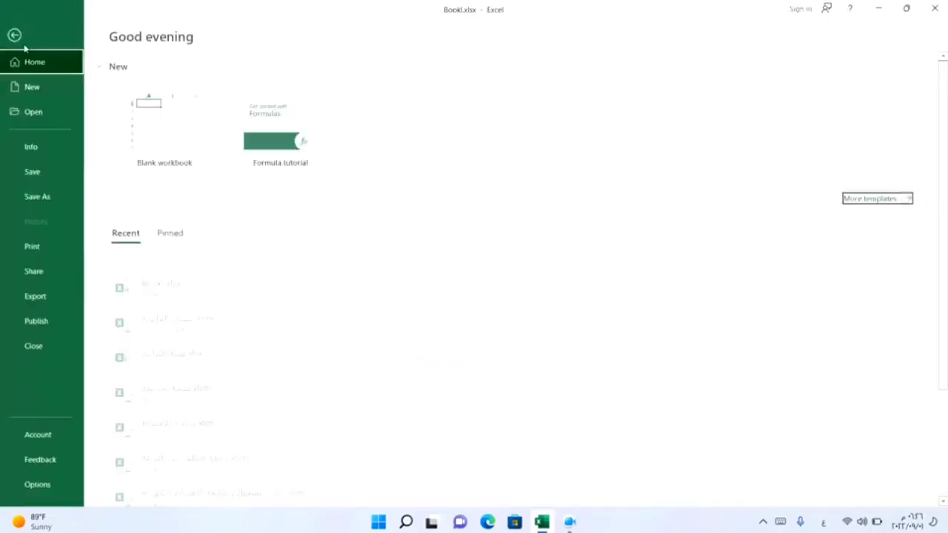
click(36, 485)
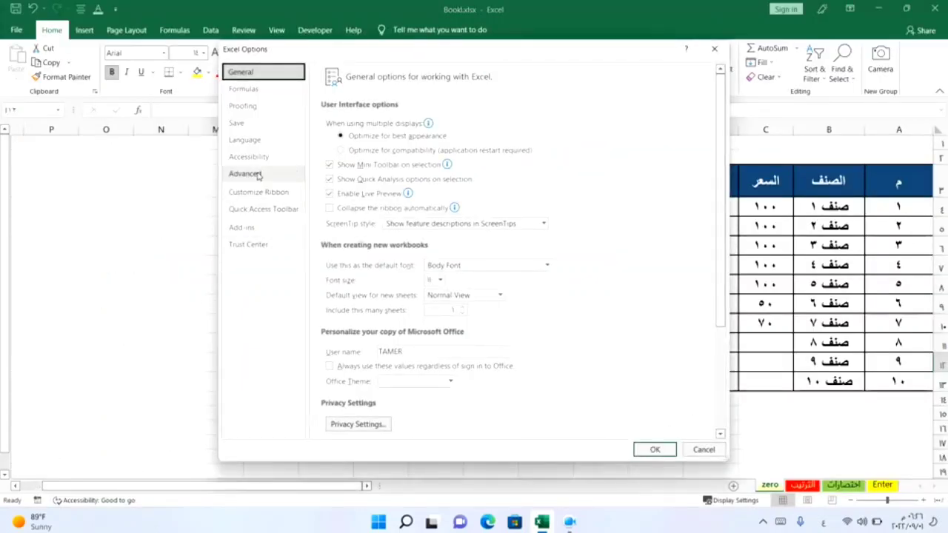
click(245, 174)
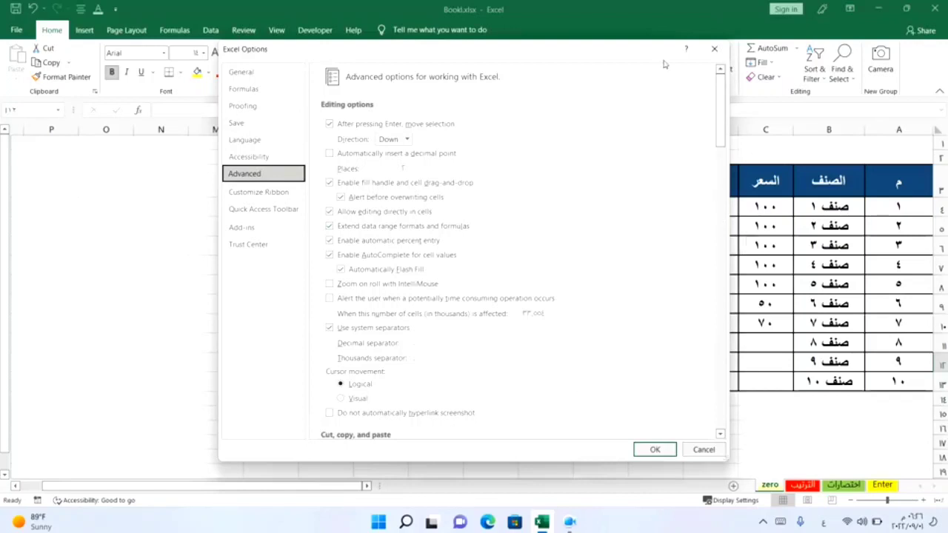
drag(620, 57, 559, 53)
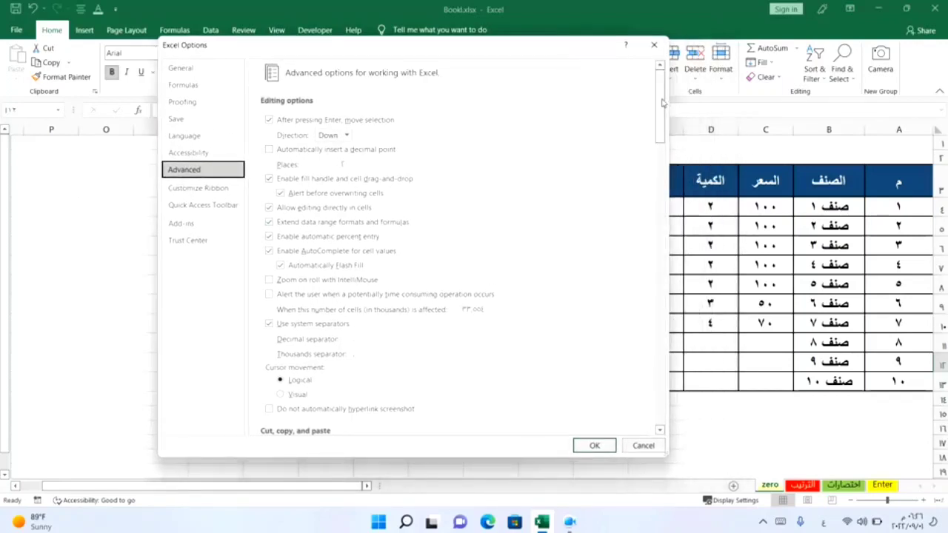
drag(664, 104, 662, 237)
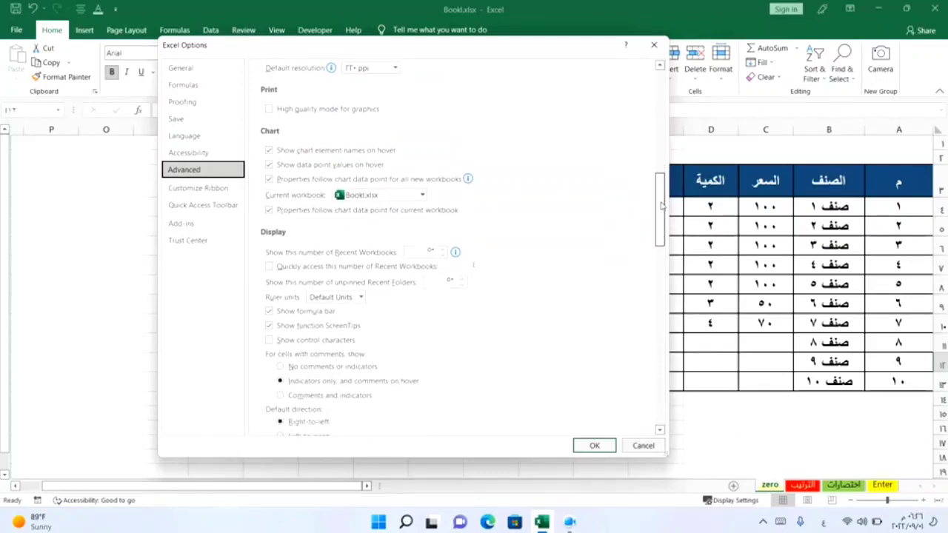
drag(663, 237, 662, 248)
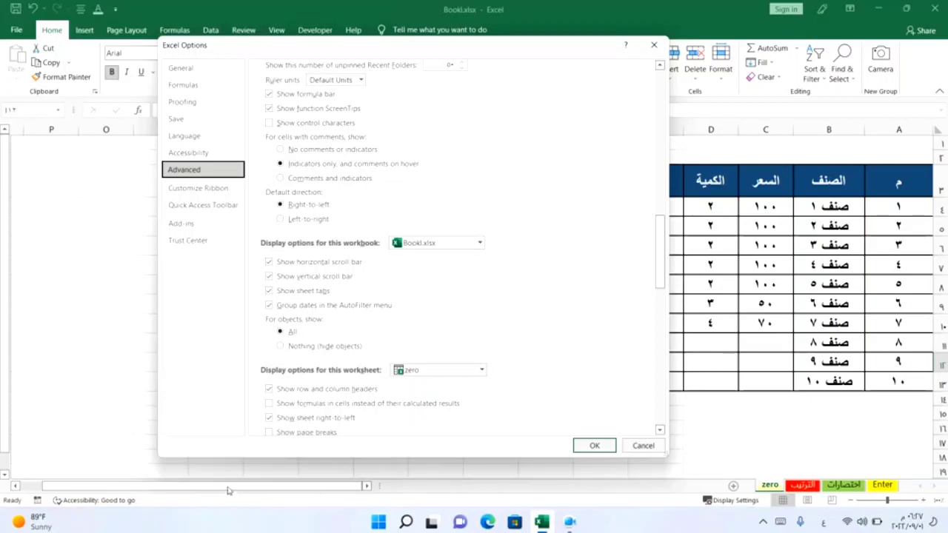
click(269, 262)
click(269, 276)
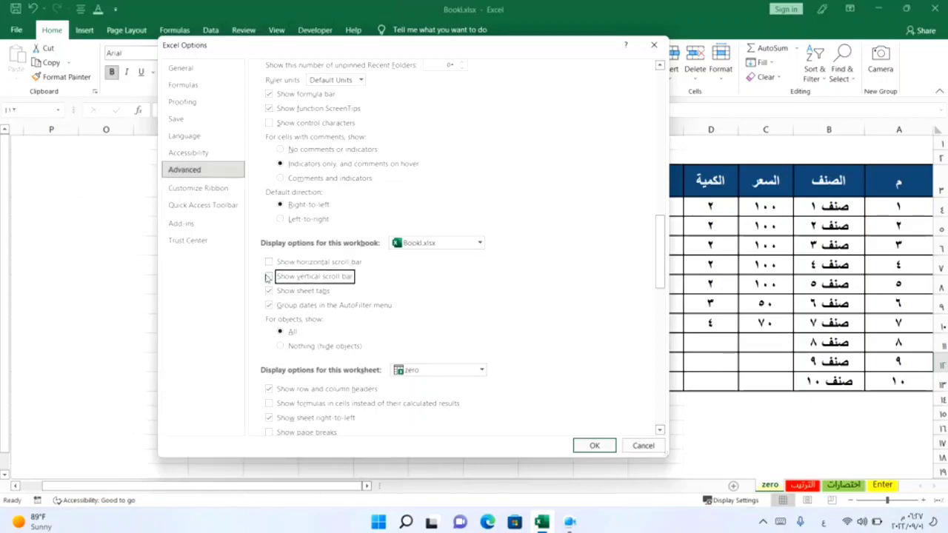
click(590, 446)
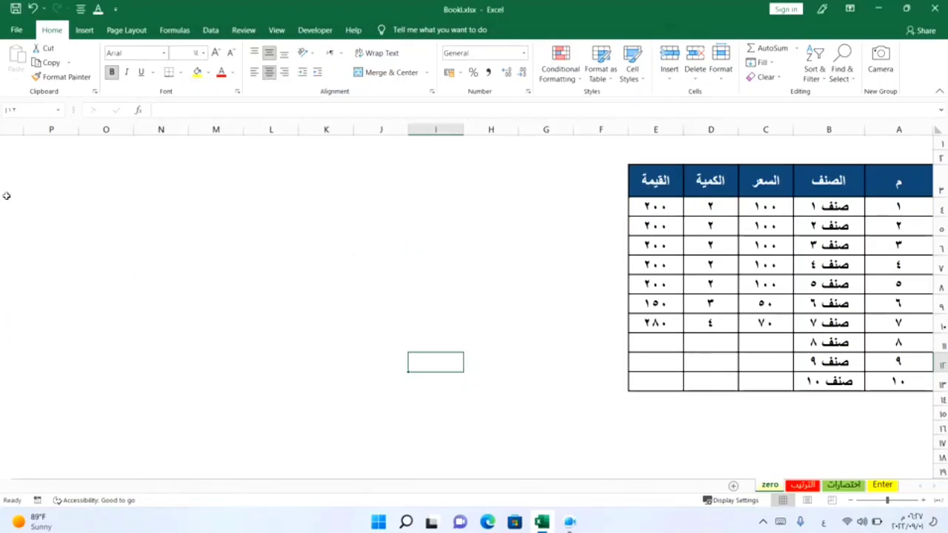
Re-enable both the horizontal and vertical scroll bars in Advanced options.
click(16, 30)
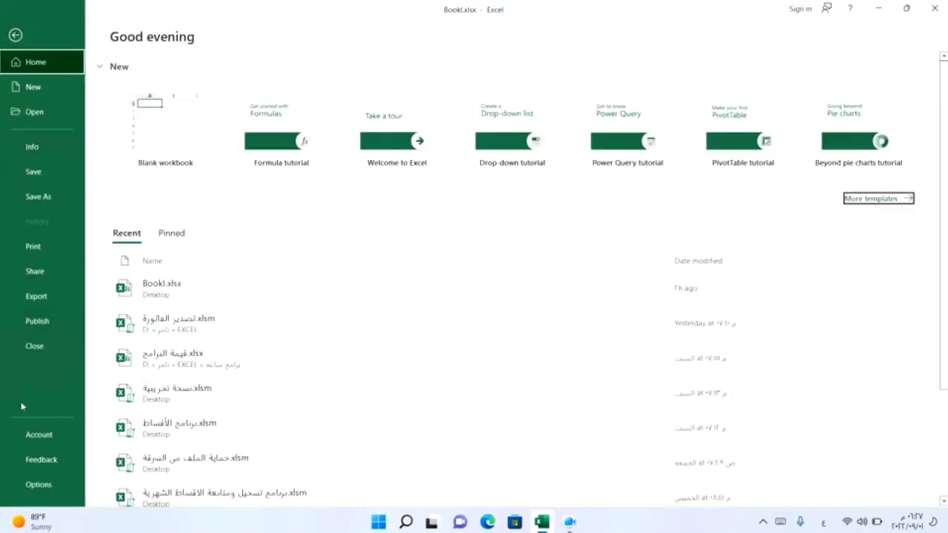
click(34, 490)
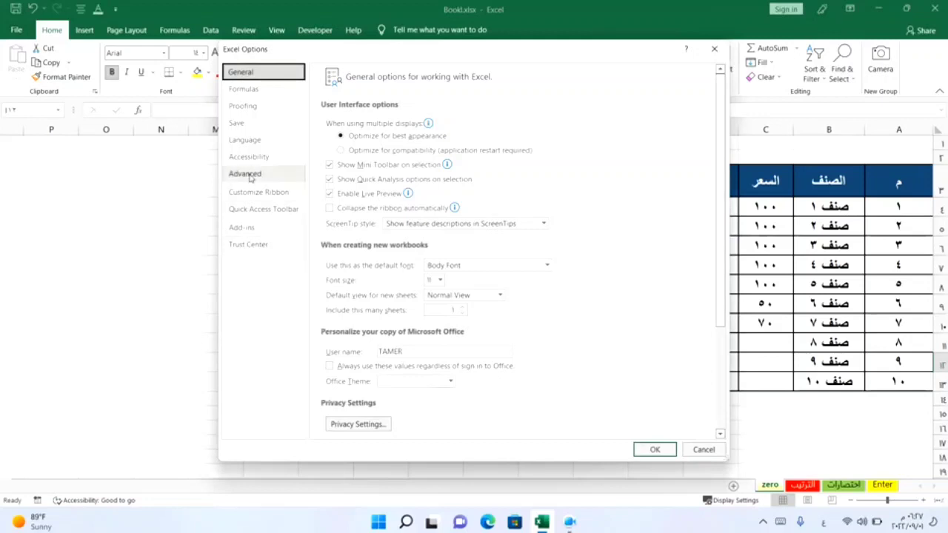
click(263, 175)
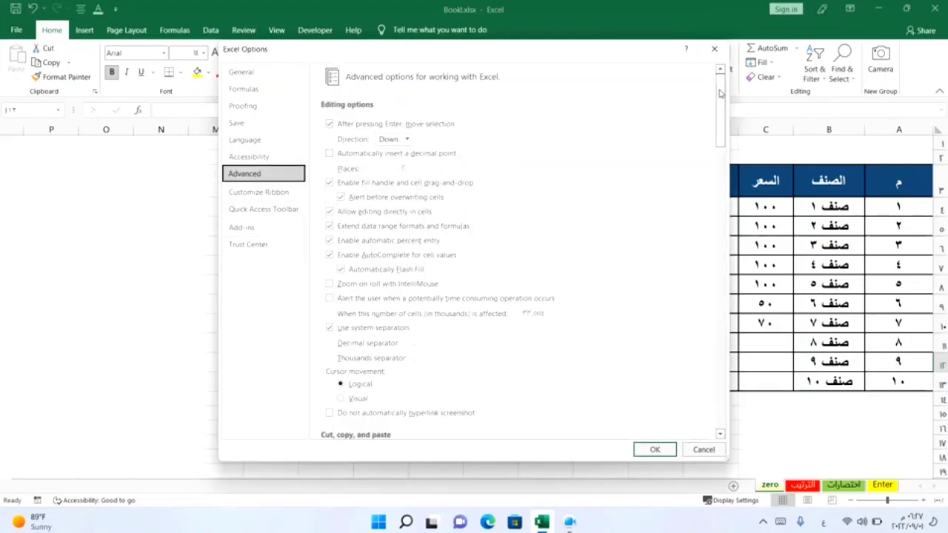
mouse_move(720, 93)
mouse_down()
mouse_move(716, 194)
mouse_move(573, 238)
mouse_up()
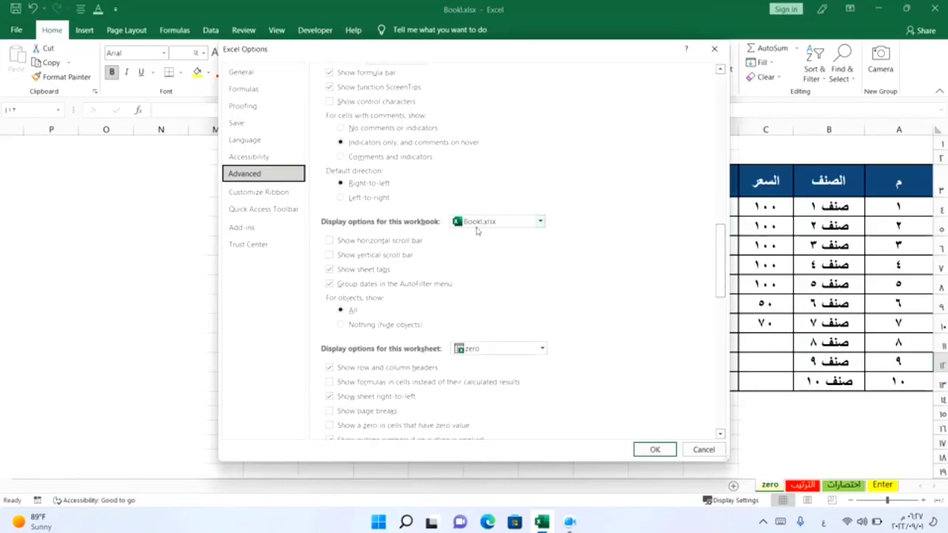
click(330, 241)
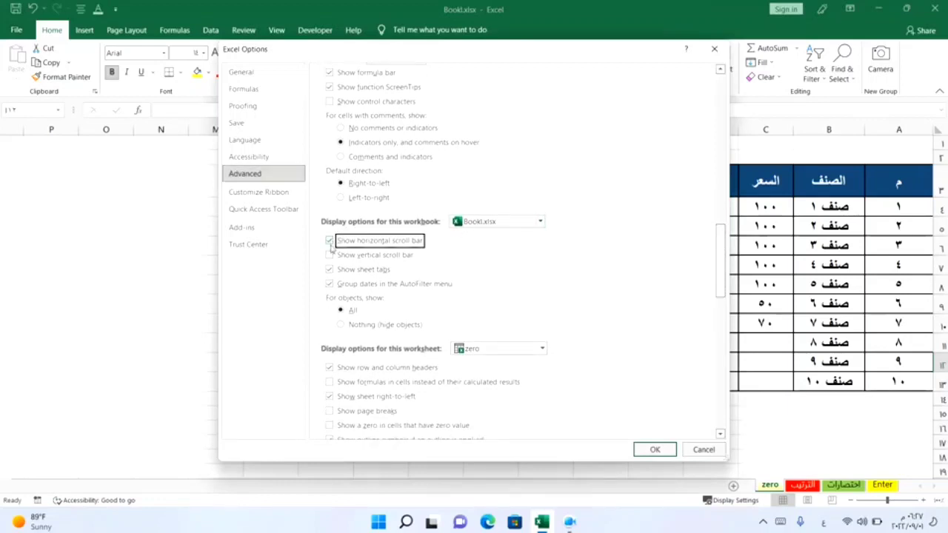
click(330, 256)
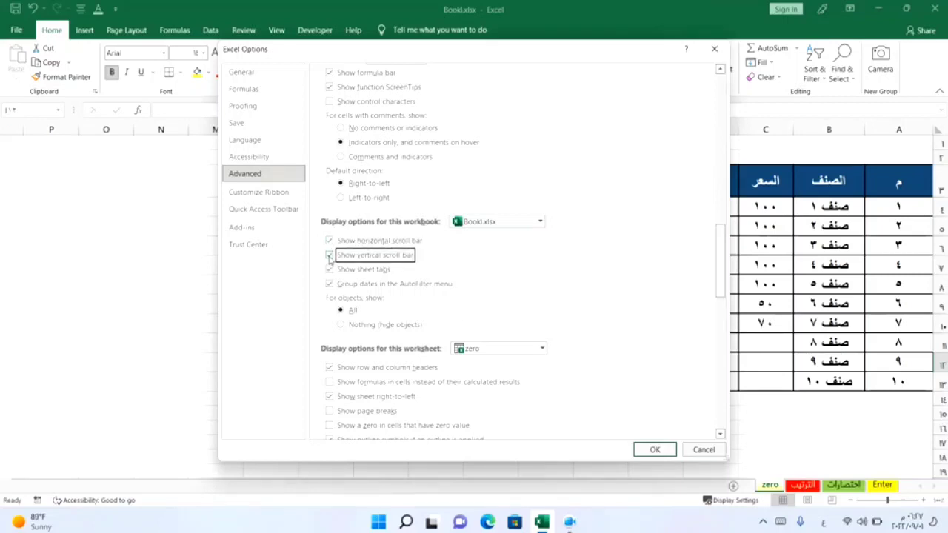
click(644, 449)
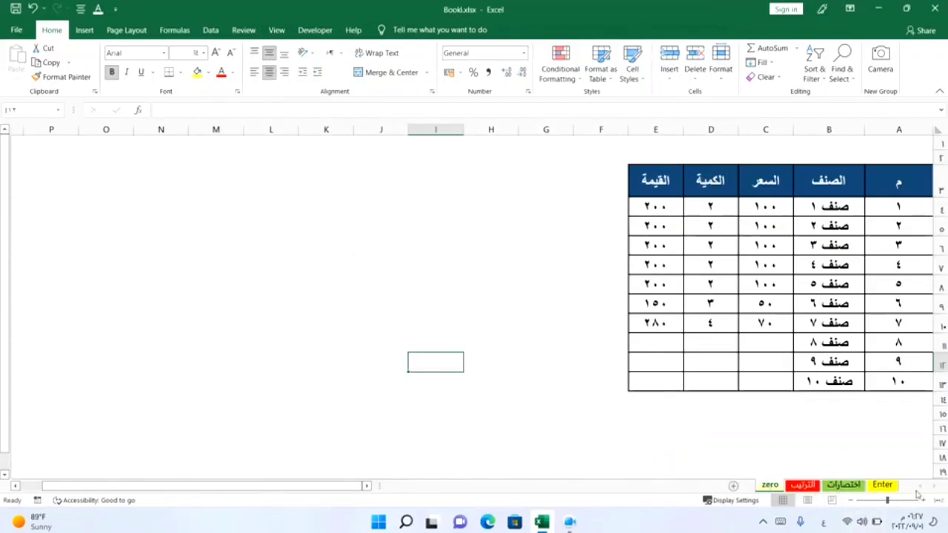
click(14, 30)
Uncheck 'Show sheet tabs' in Advanced options so the tabs disappear.
click(24, 486)
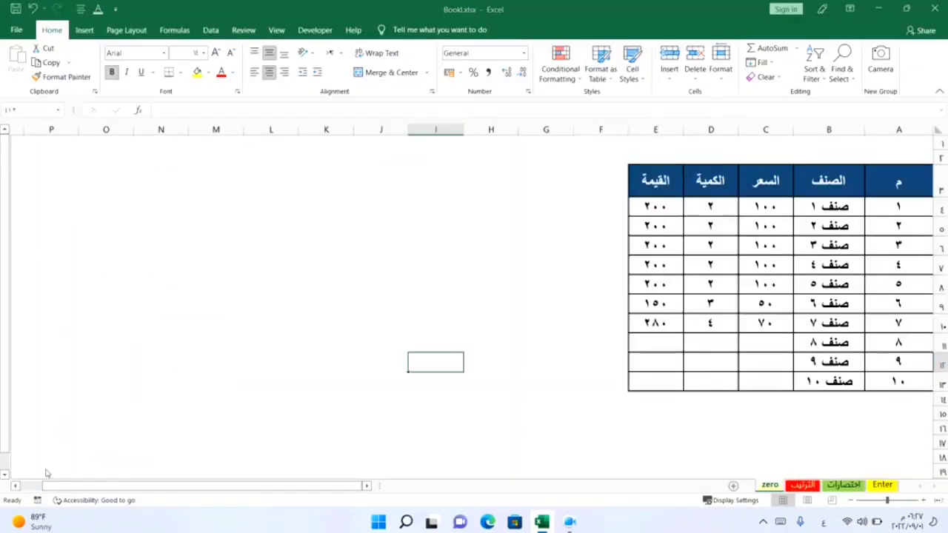
click(249, 174)
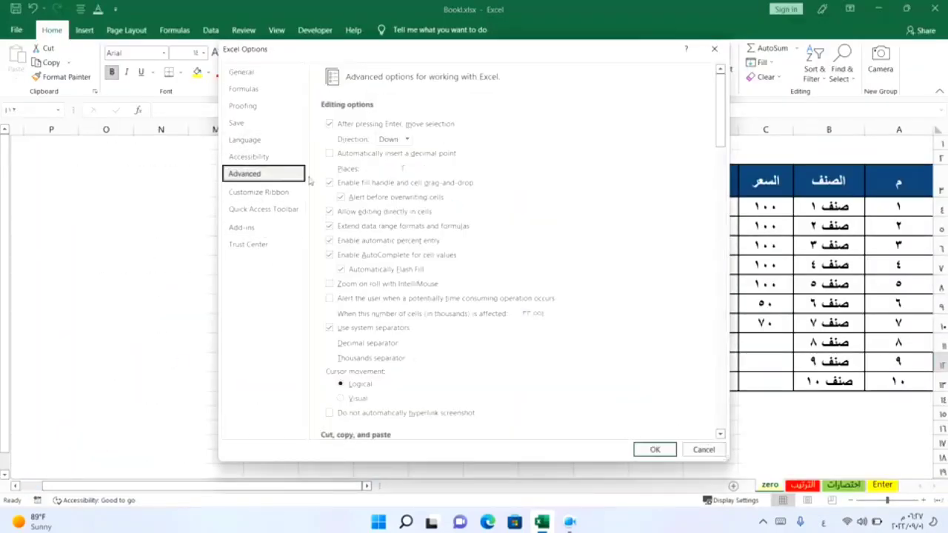
drag(722, 129, 713, 272)
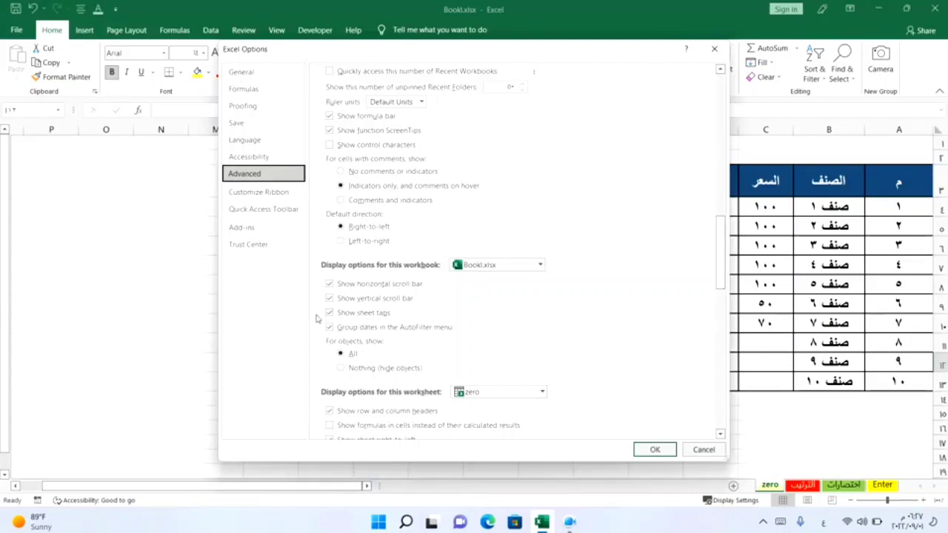
click(329, 313)
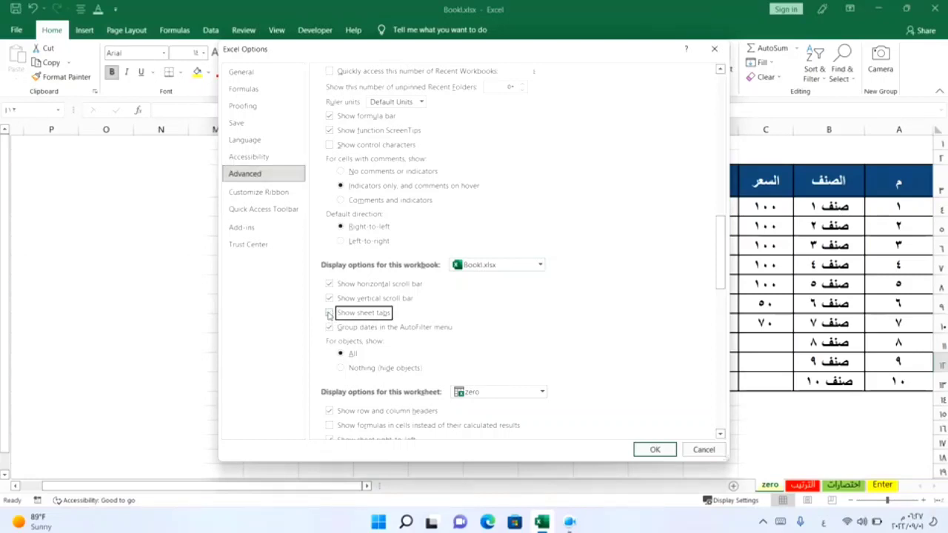
click(648, 447)
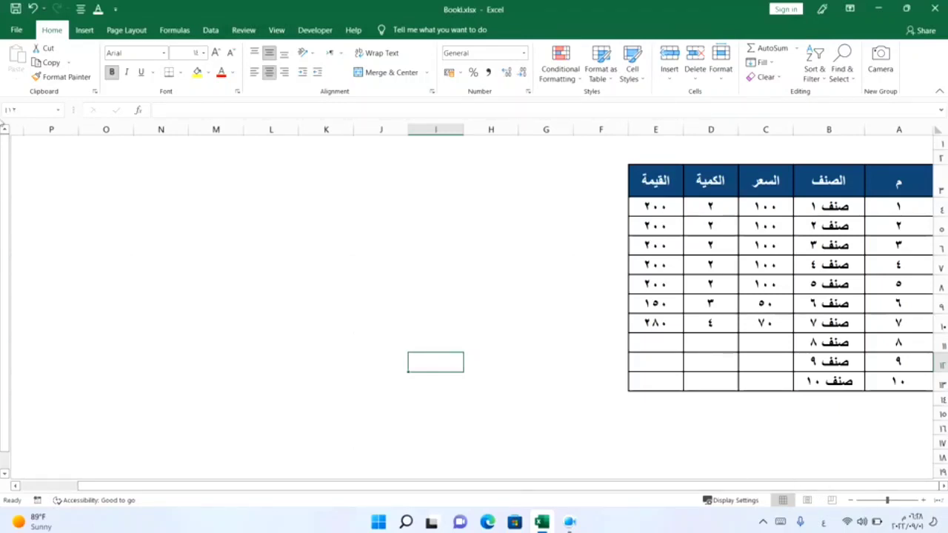
Re-check 'Show sheet tabs' so zero, Enter and the other tabs reappear.
click(17, 35)
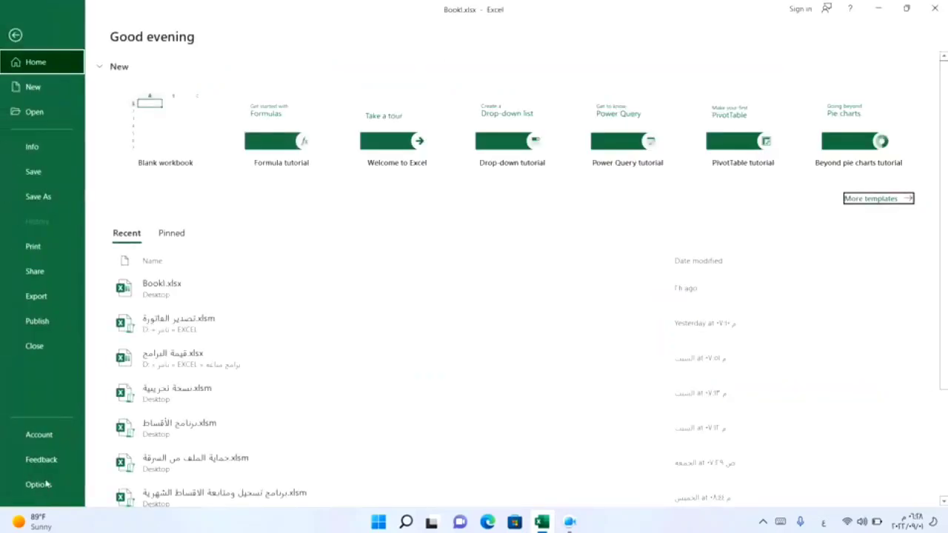
click(52, 493)
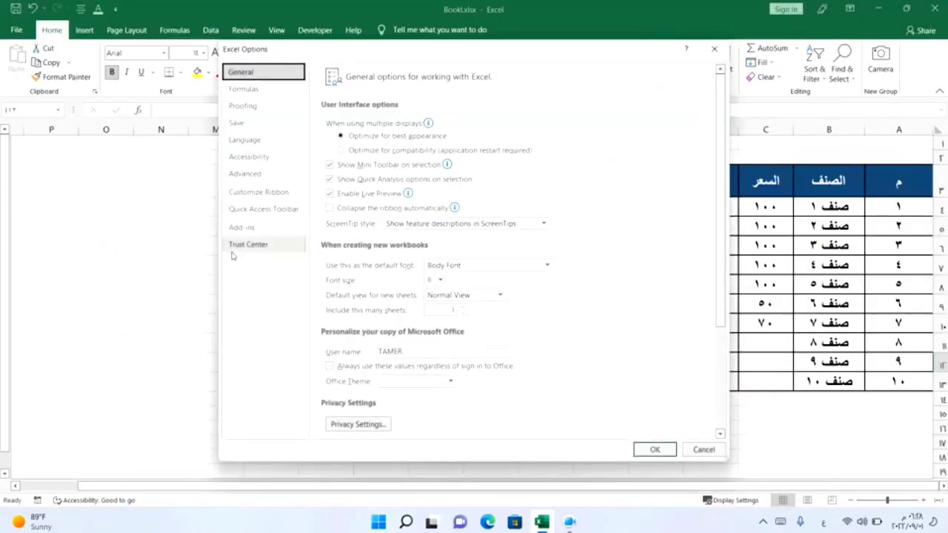
click(246, 176)
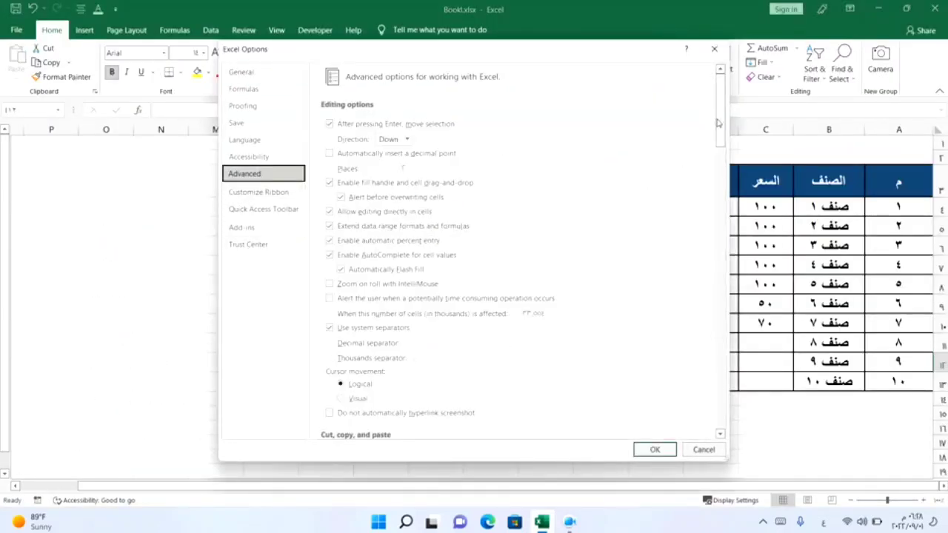
drag(721, 115, 710, 271)
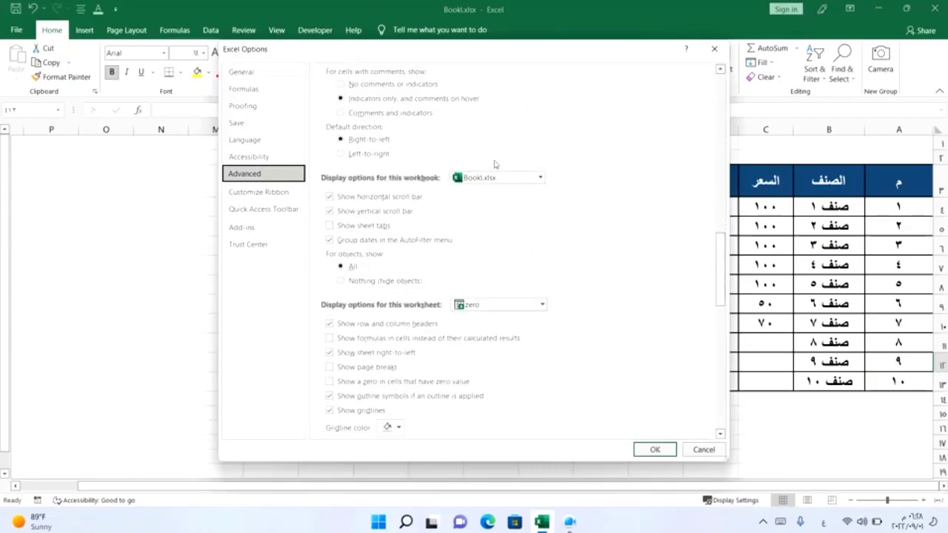
click(329, 226)
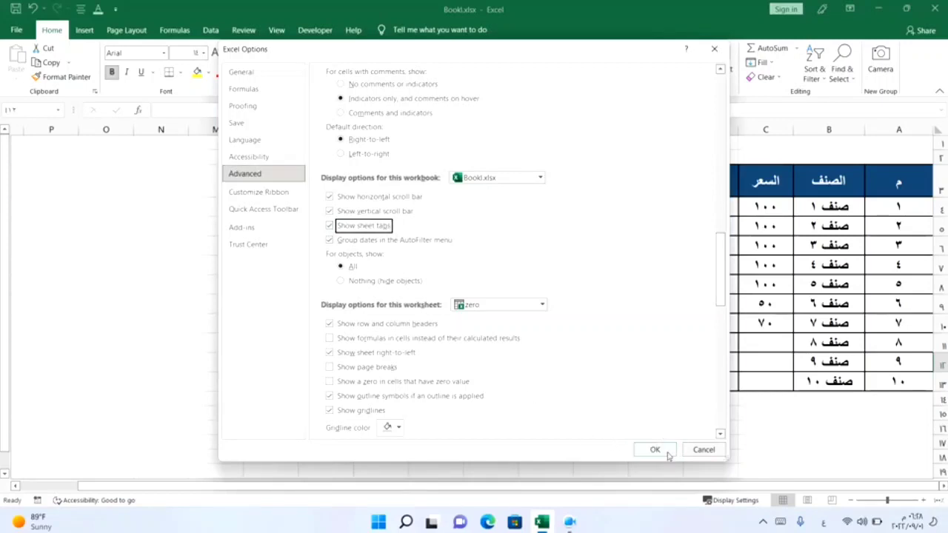
click(655, 450)
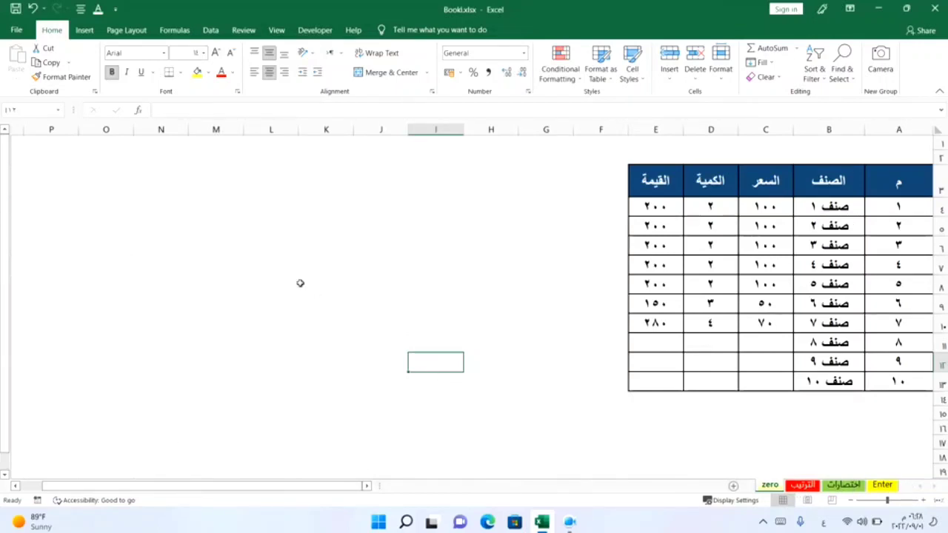
Reopen Advanced options and scroll through the workbook and zero worksheet display settings.
click(14, 32)
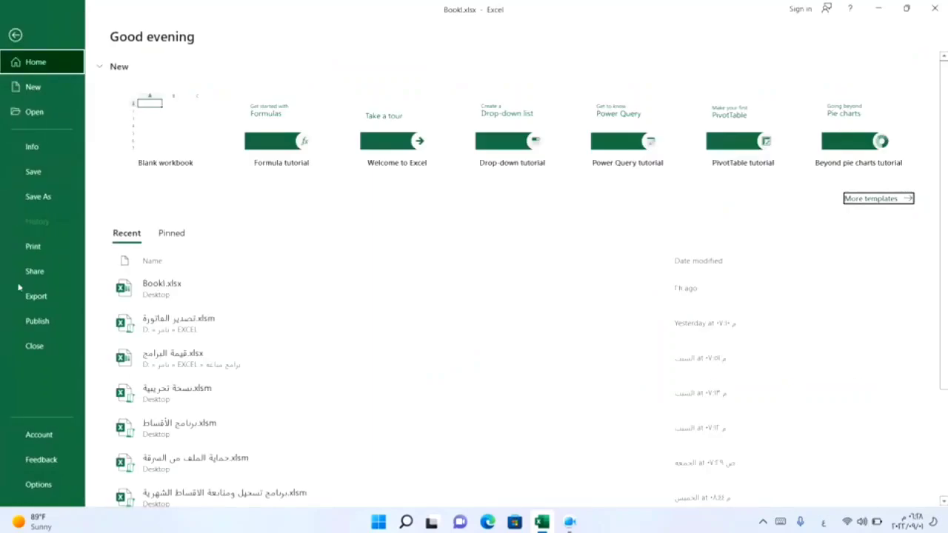
click(22, 483)
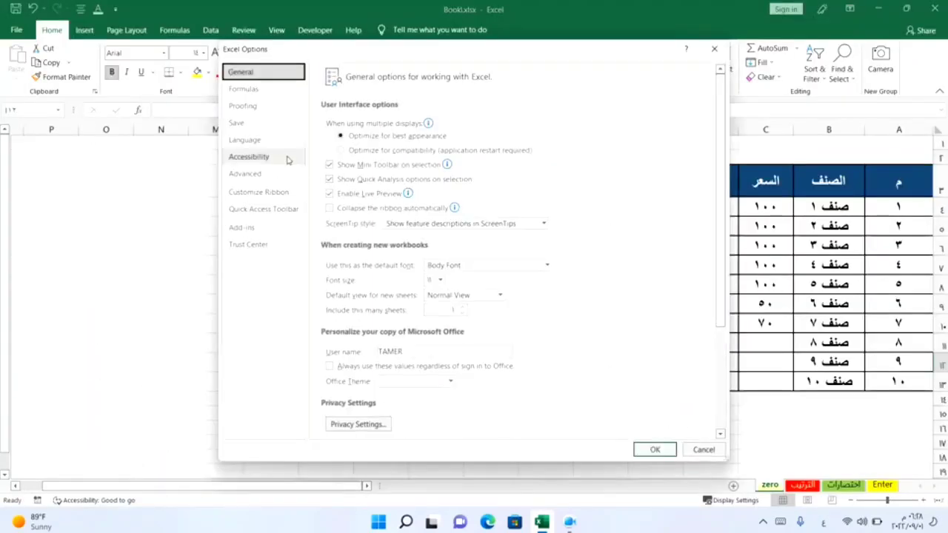
click(252, 174)
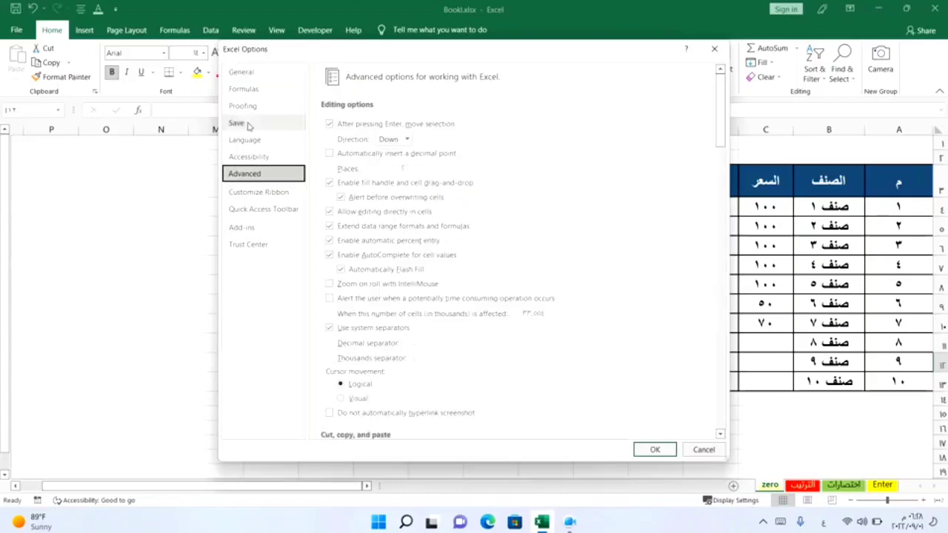
drag(721, 126, 723, 406)
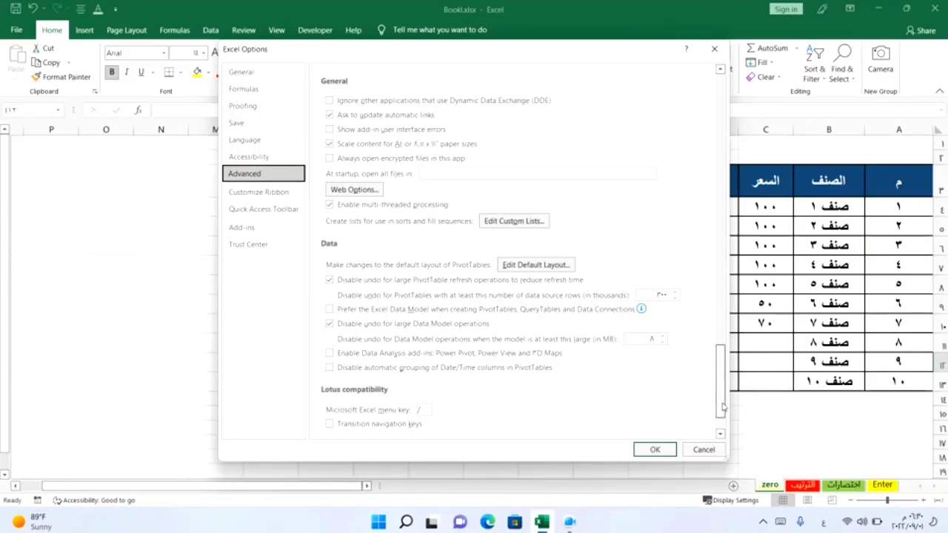
drag(723, 406, 722, 327)
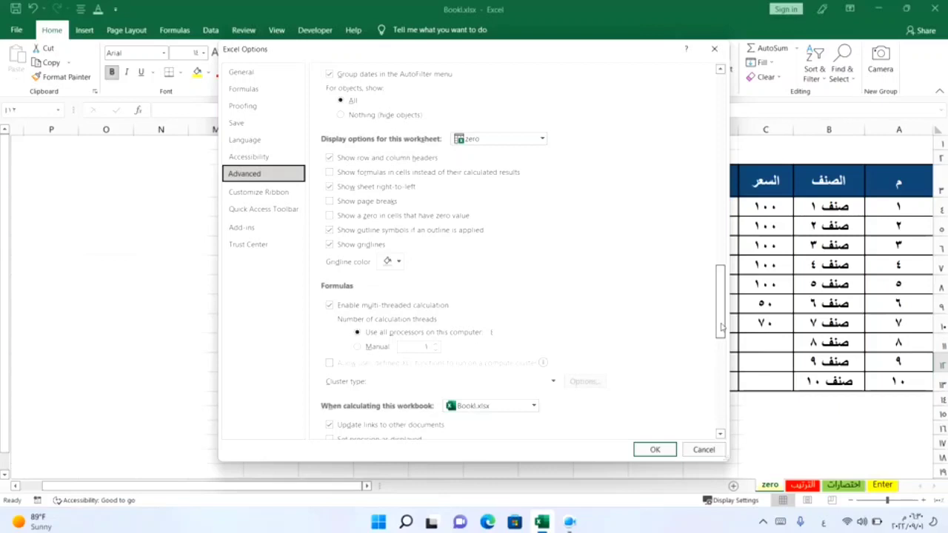
drag(722, 327, 722, 279)
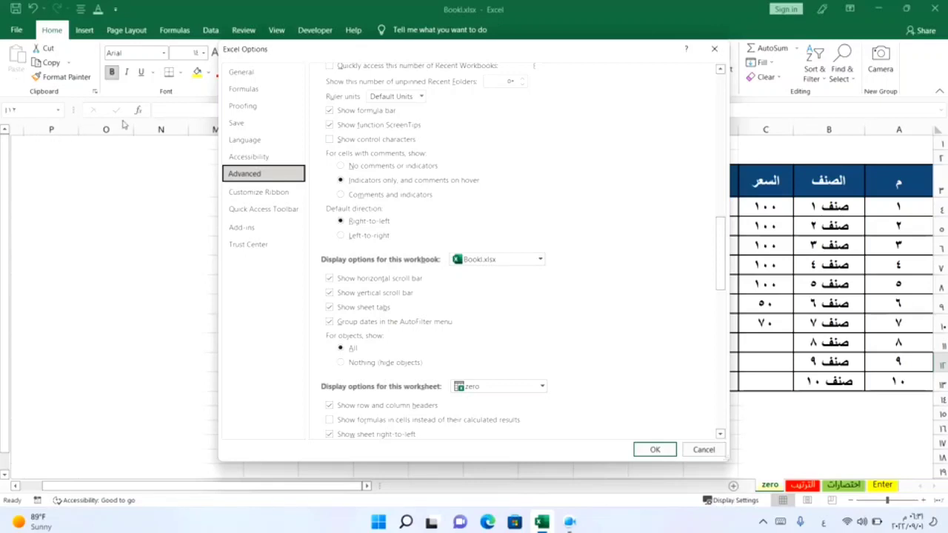
drag(444, 49, 355, 175)
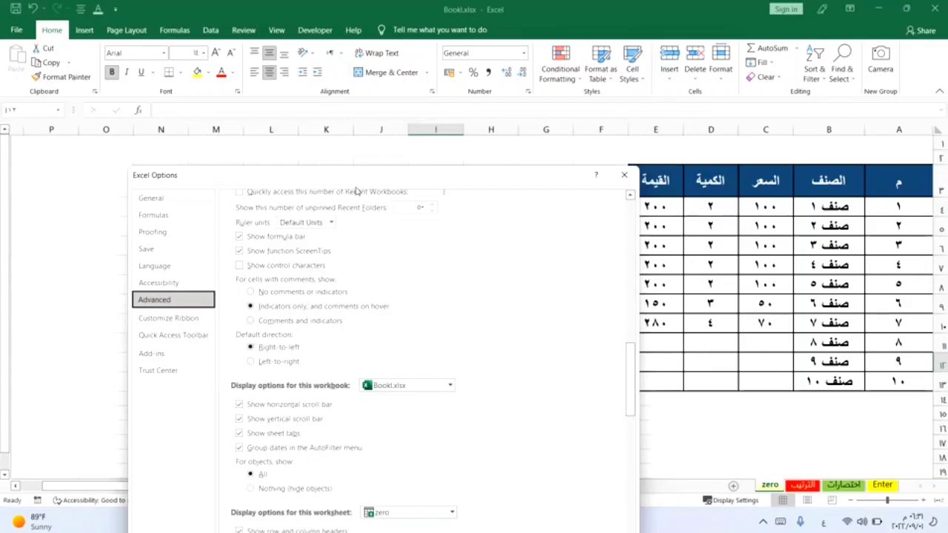
drag(372, 183, 467, 75)
drag(723, 281, 717, 119)
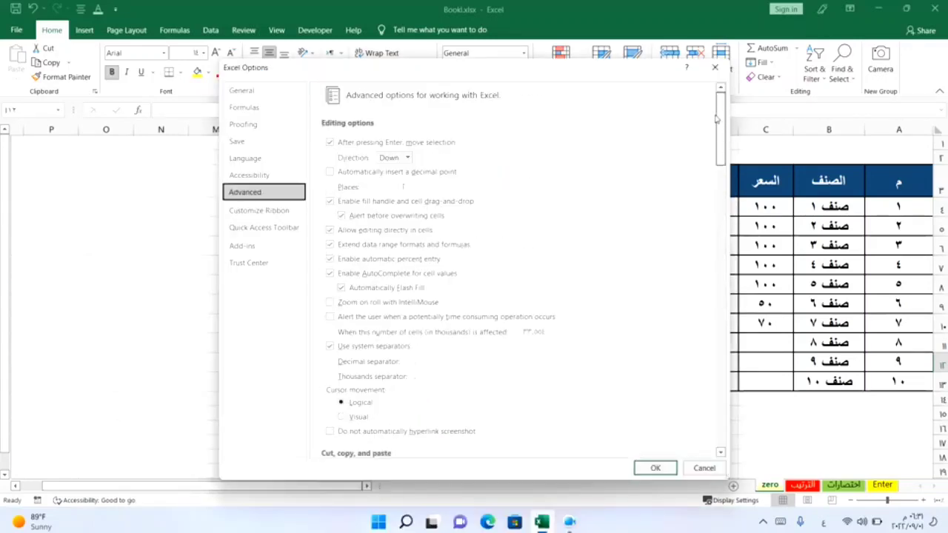